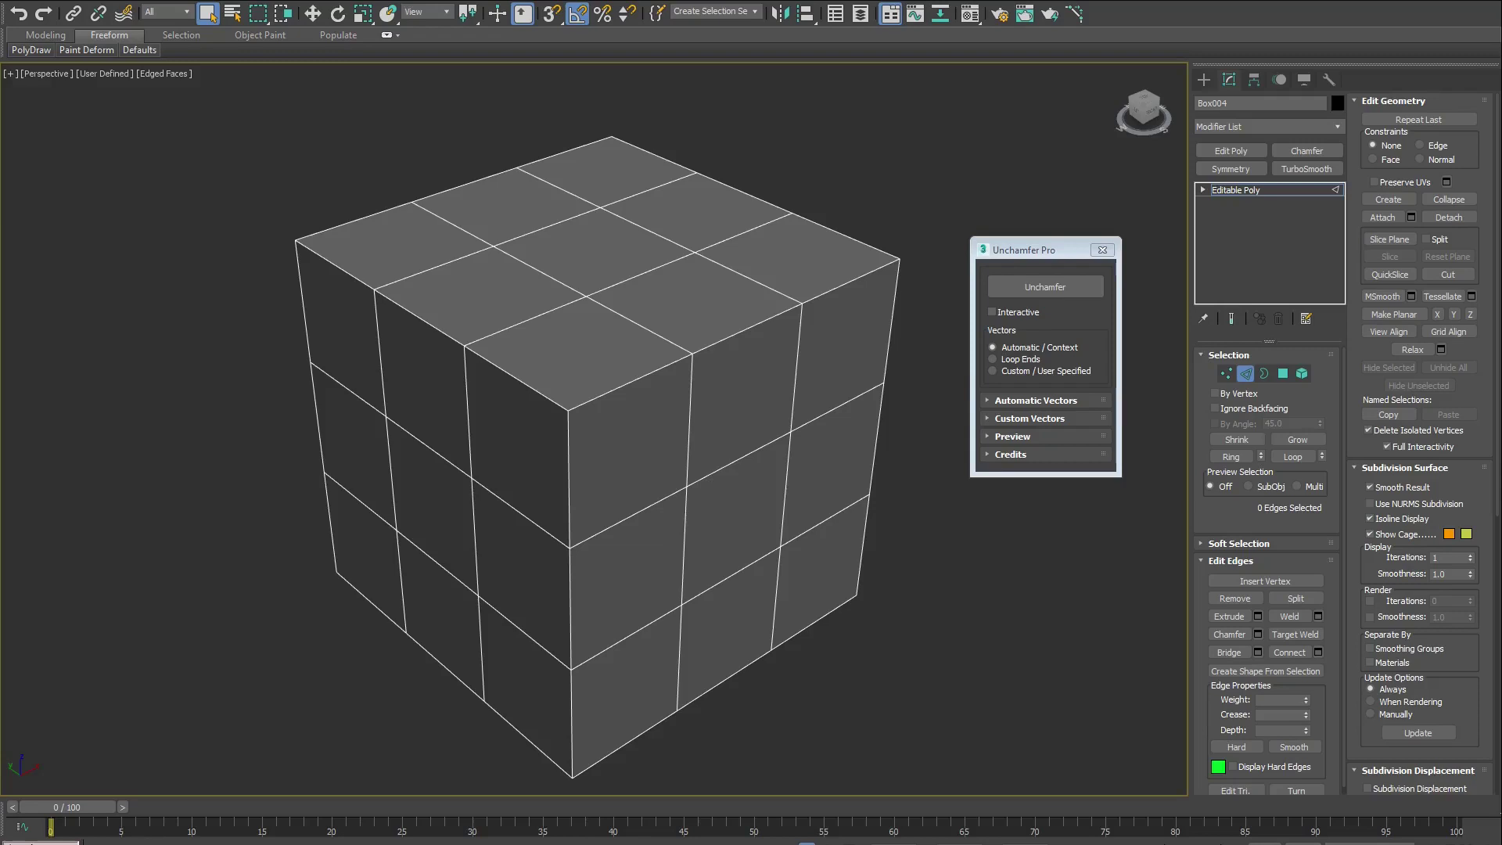
# Select the three edge runs meeting at the cube's near upper corner, leaving out the end edge, and chamfer them into a rounded corner
pyautogui.doubleClick(571, 692)
pyautogui.keyDown('ctrl'); pyautogui.doubleClick(627, 384); pyautogui.keyUp('ctrl')
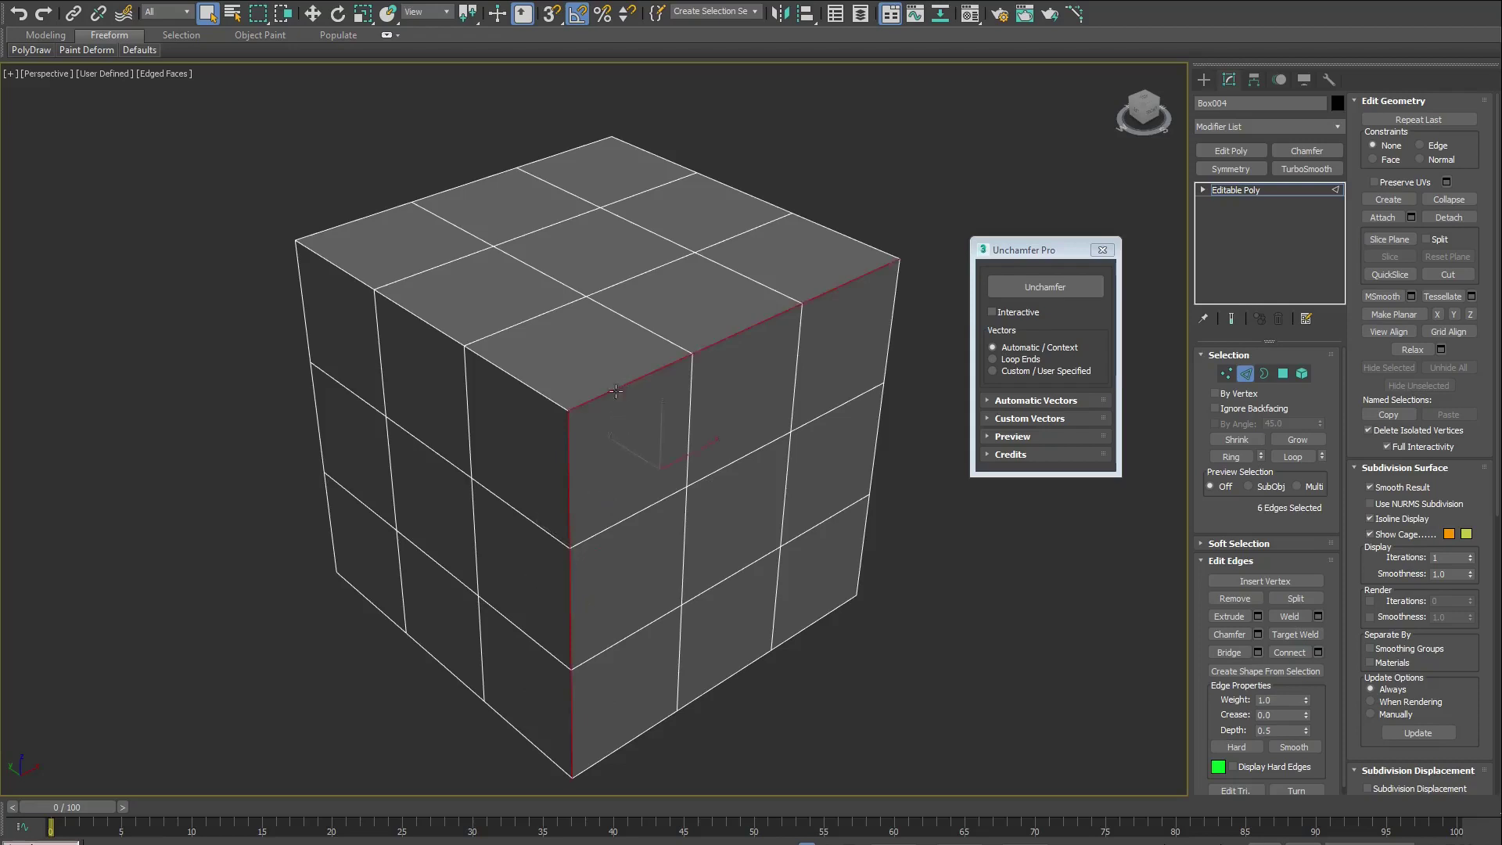
pyautogui.keyDown('ctrl'); pyautogui.doubleClick(549, 397); pyautogui.keyUp('ctrl')
pyautogui.keyDown('alt'); pyautogui.moveTo(248, 185); pyautogui.dragTo(332, 320); pyautogui.keyUp('alt')
pyautogui.click(1229, 634)
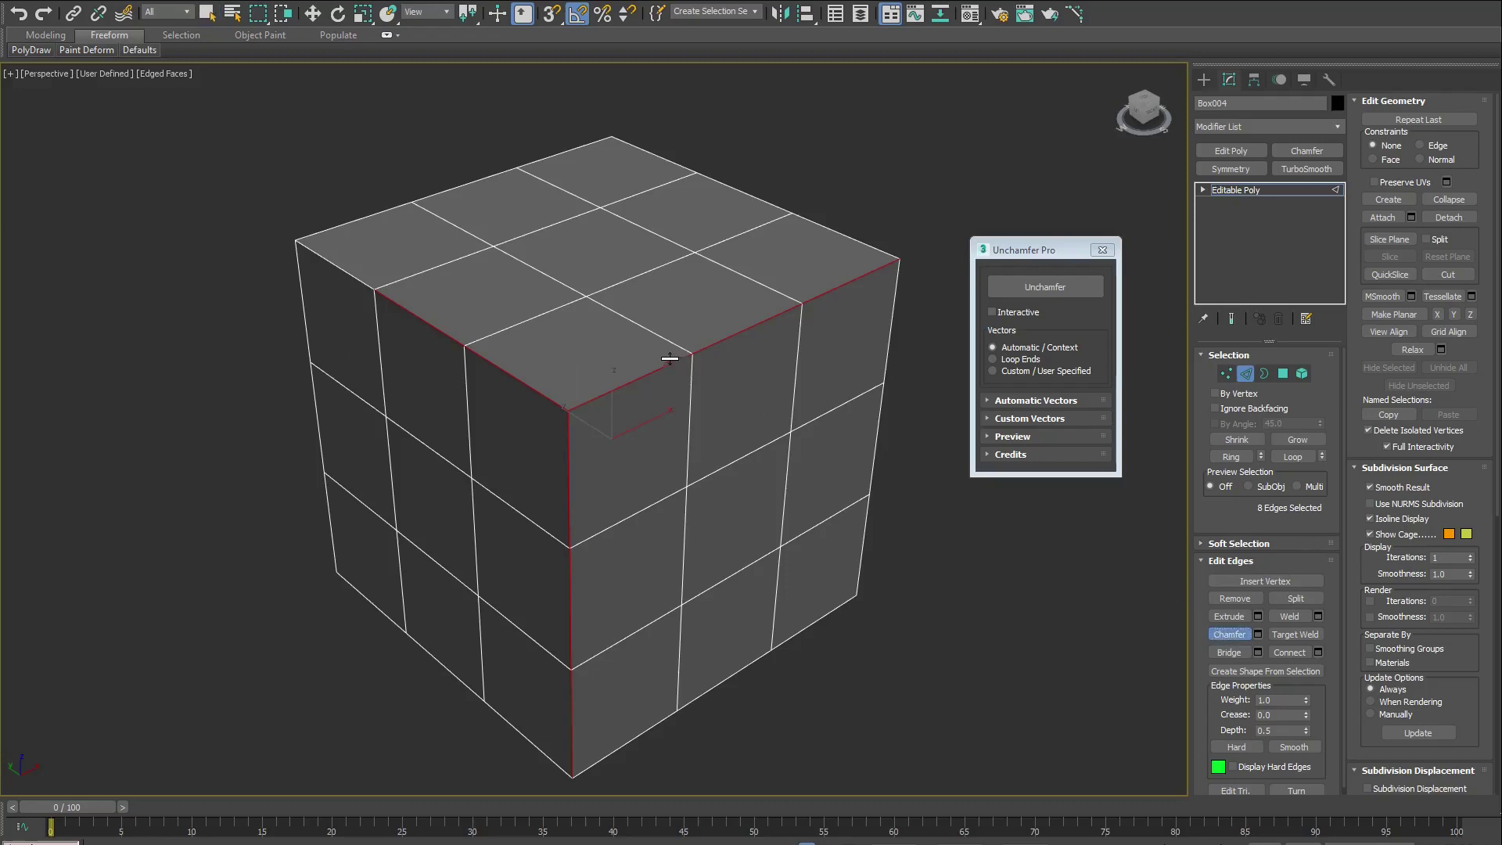
pyautogui.moveTo(671, 350); pyautogui.dragTo(654, 315)
pyautogui.rightClick(654, 318)
pyautogui.keyDown('alt'); pyautogui.moveTo(698, 425); pyautogui.dragTo(676, 463, button='middle'); pyautogui.keyUp('alt')
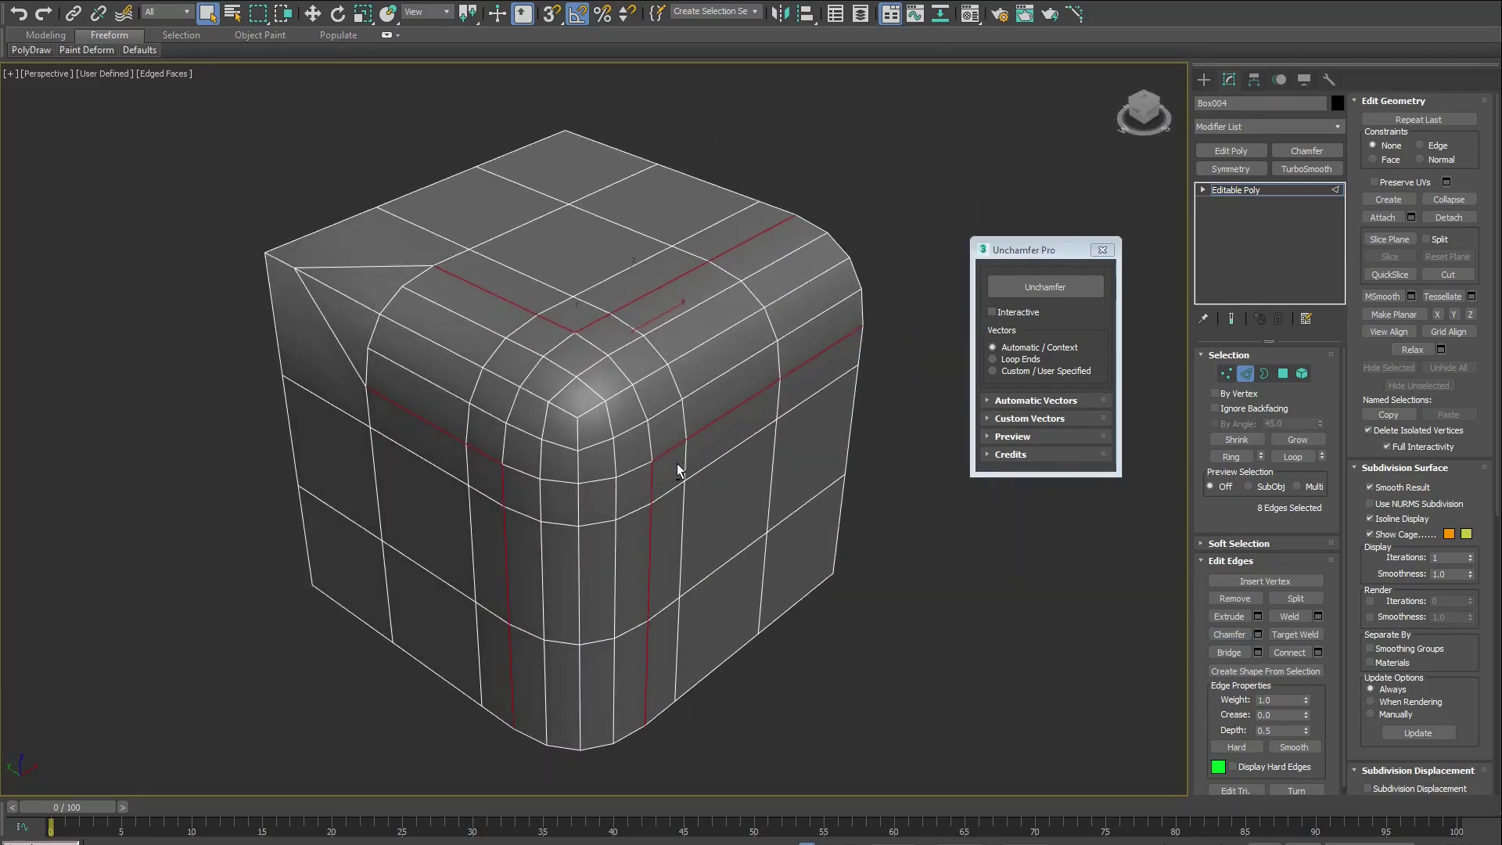
pyautogui.keyDown('alt'); pyautogui.moveTo(600, 426); pyautogui.dragTo(575, 416, button='middle'); pyautogui.keyUp('alt')
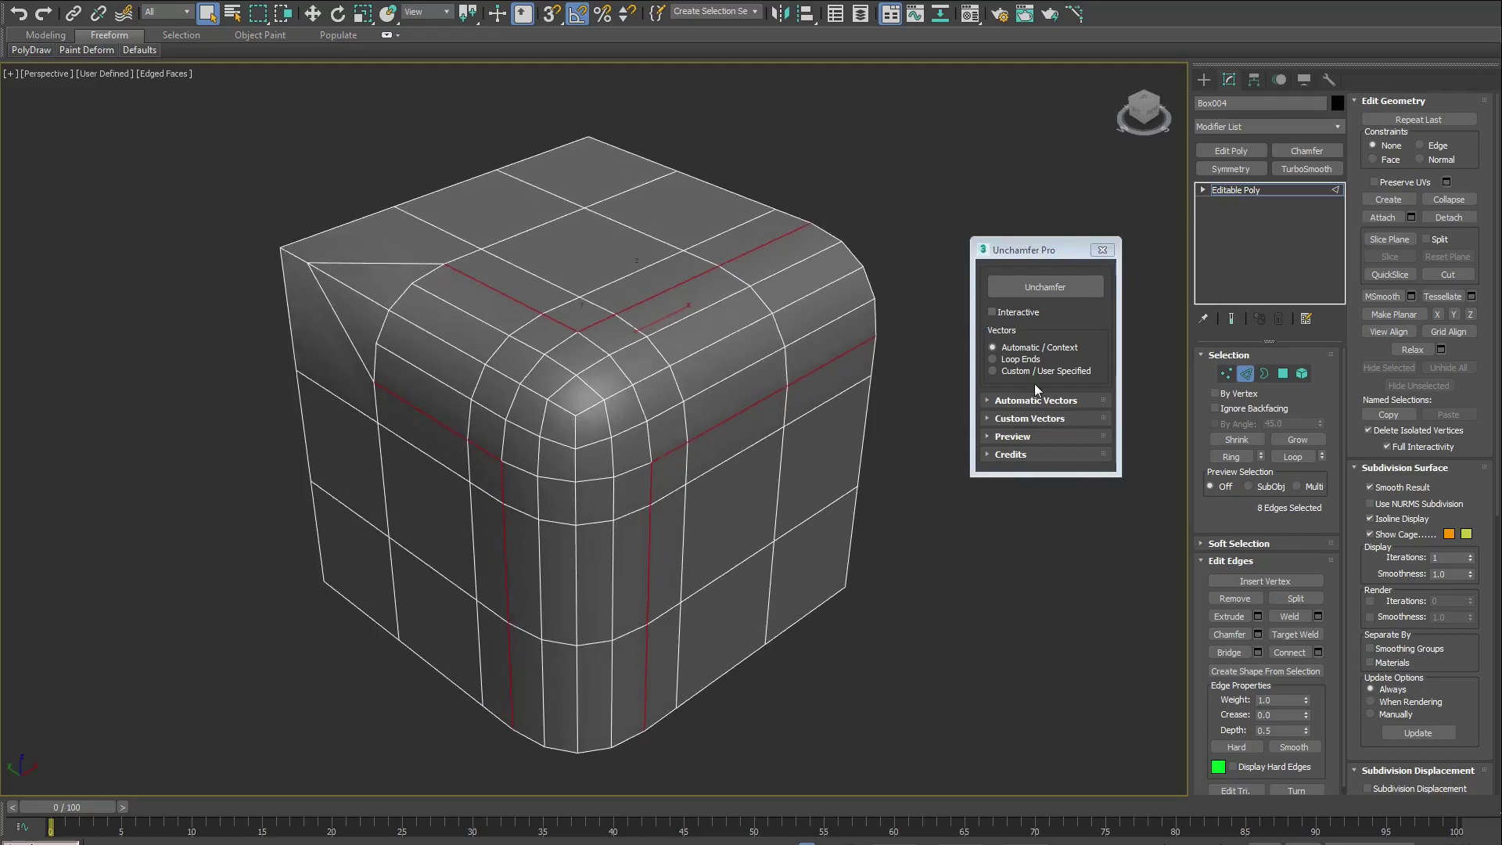
# Select the three central corner polygons, grow the selection once, convert it to edges and extend these to full loops across the chamfers
pyautogui.click(1282, 375)
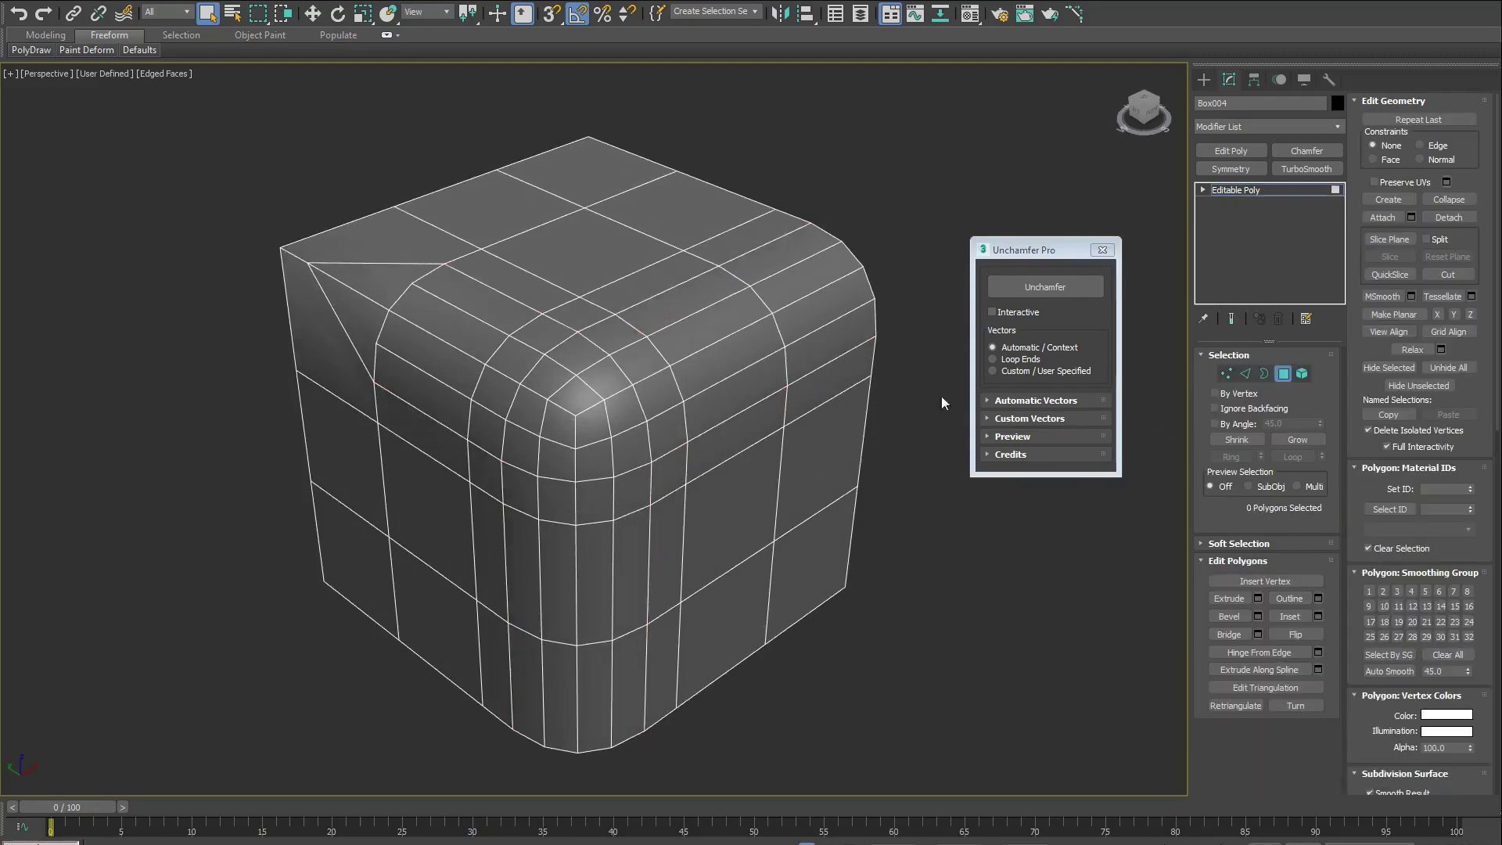
pyautogui.click(576, 393)
pyautogui.keyDown('ctrl'); pyautogui.click(557, 414); pyautogui.keyUp('ctrl')
pyautogui.keyDown('ctrl'); pyautogui.click(595, 422); pyautogui.keyUp('ctrl')
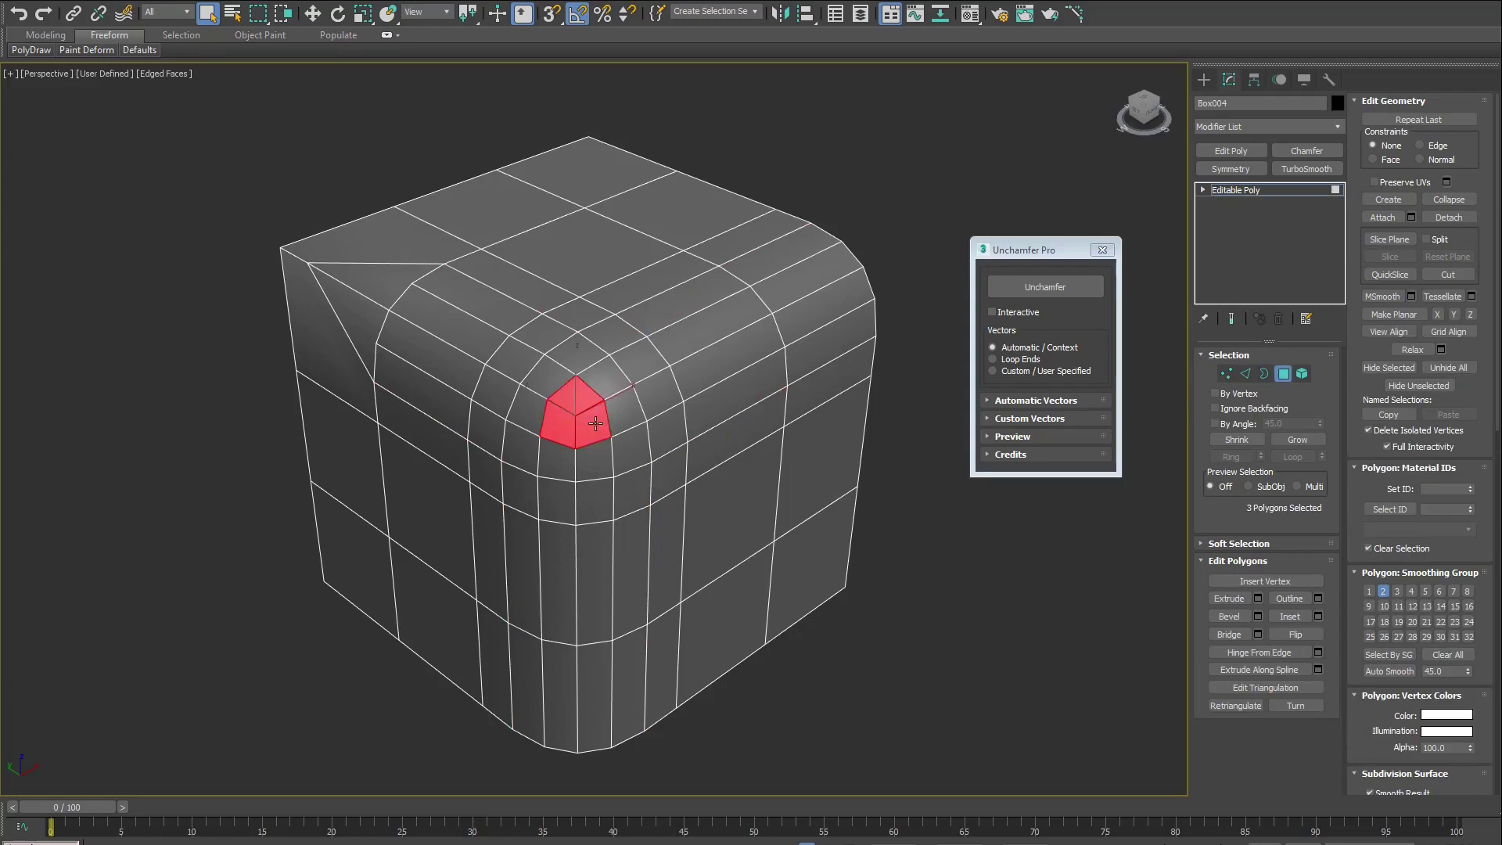
pyautogui.click(1294, 440)
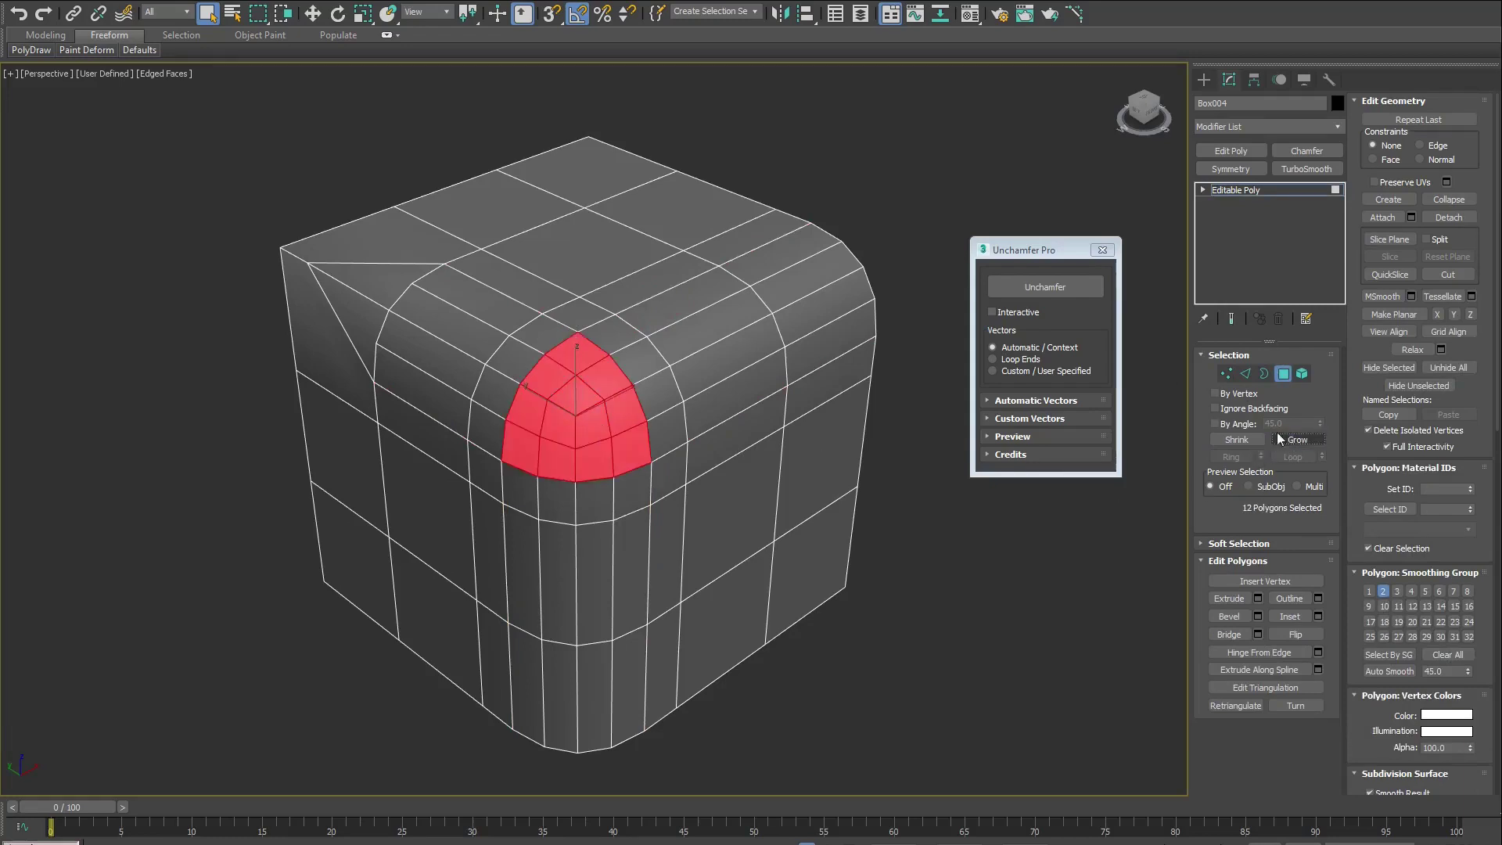
pyautogui.keyDown('ctrl'); pyautogui.click(1245, 371); pyautogui.keyUp('ctrl')
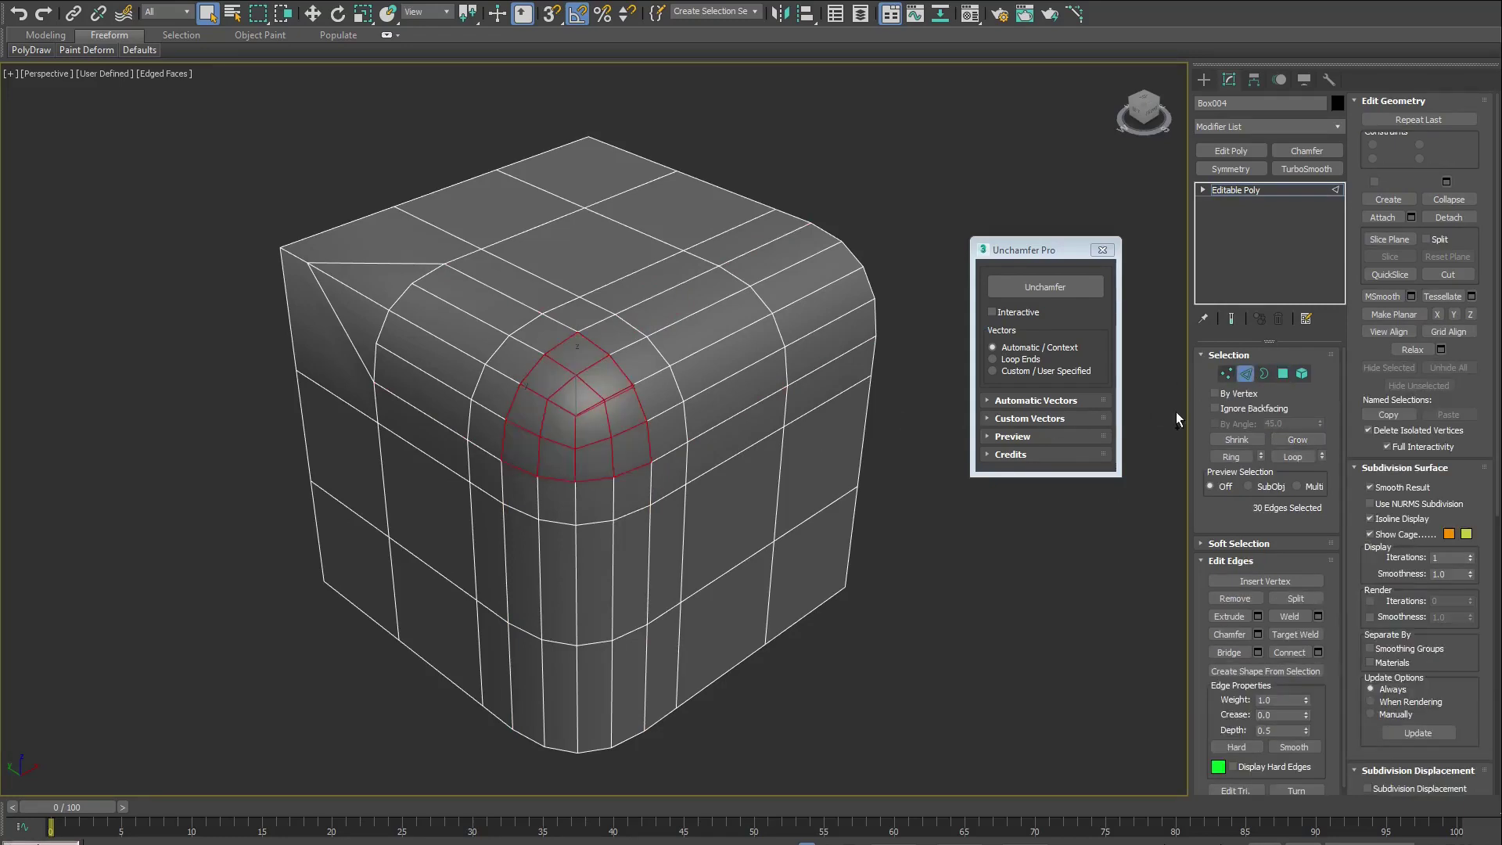
pyautogui.hotkey('alt', 'l')
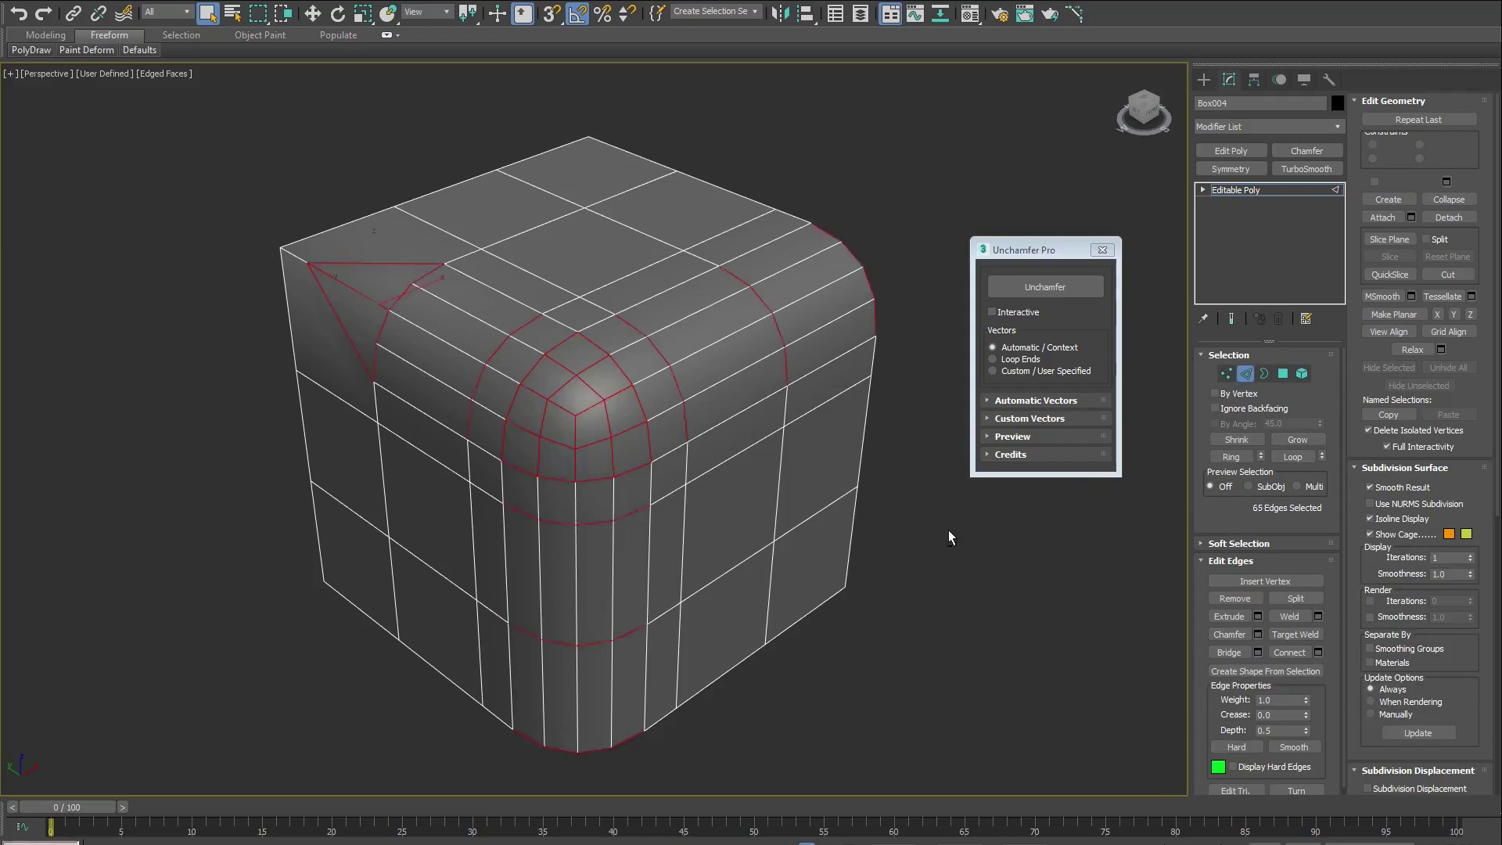
pyautogui.moveTo(842, 488)
pyautogui.keyDown('alt'); pyautogui.mouseDown(button='middle')
pyautogui.moveTo(843, 466)
pyautogui.moveTo(866, 470)
pyautogui.moveTo(842, 473)
pyautogui.mouseUp(button='middle'); pyautogui.keyUp('alt')
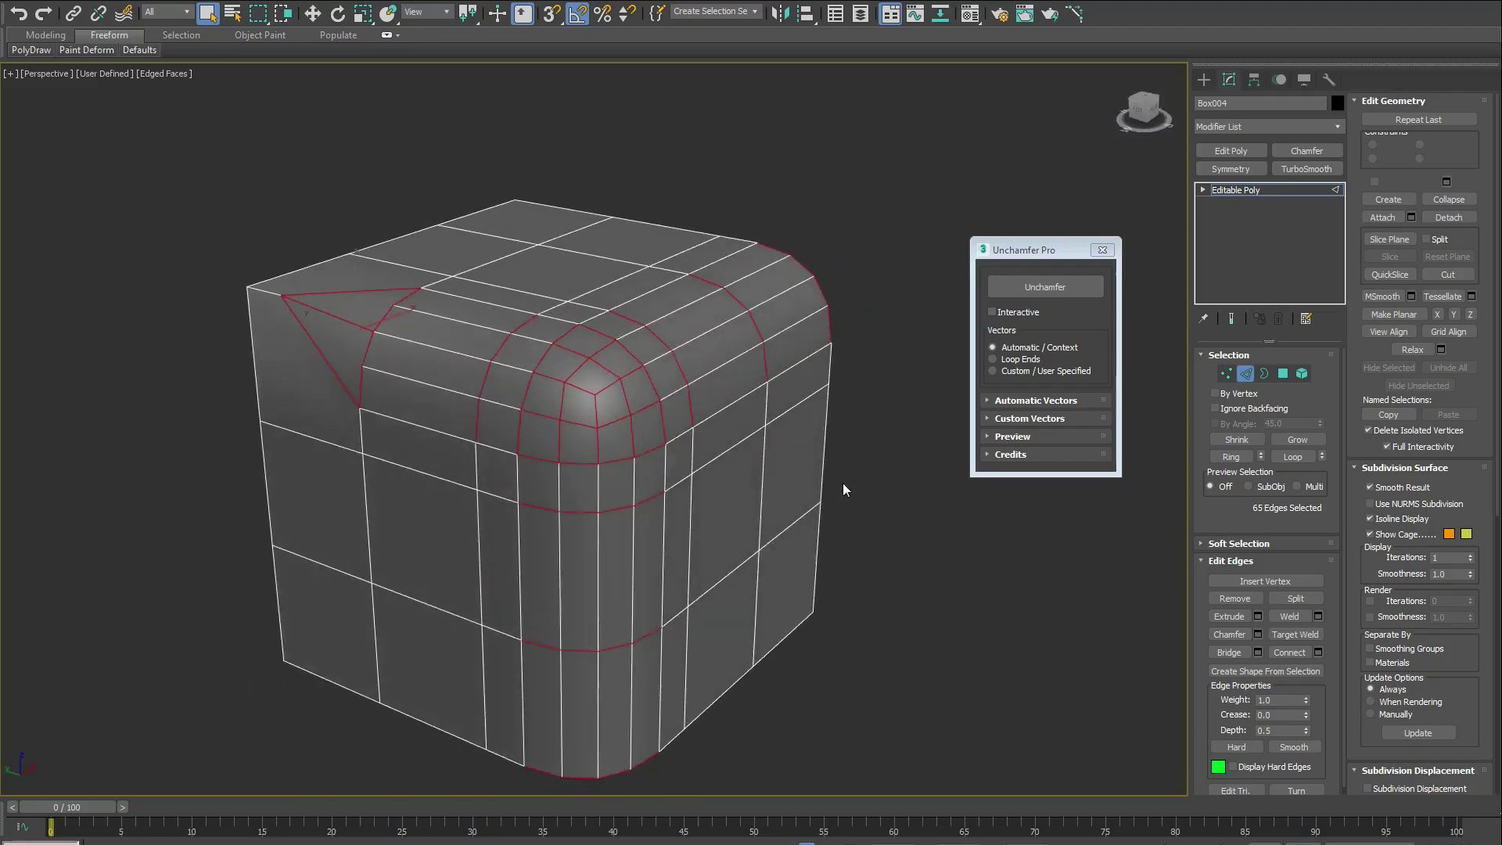
# Try collapsing the selected chamfer edges and undo the collapse
pyautogui.click(1443, 199)
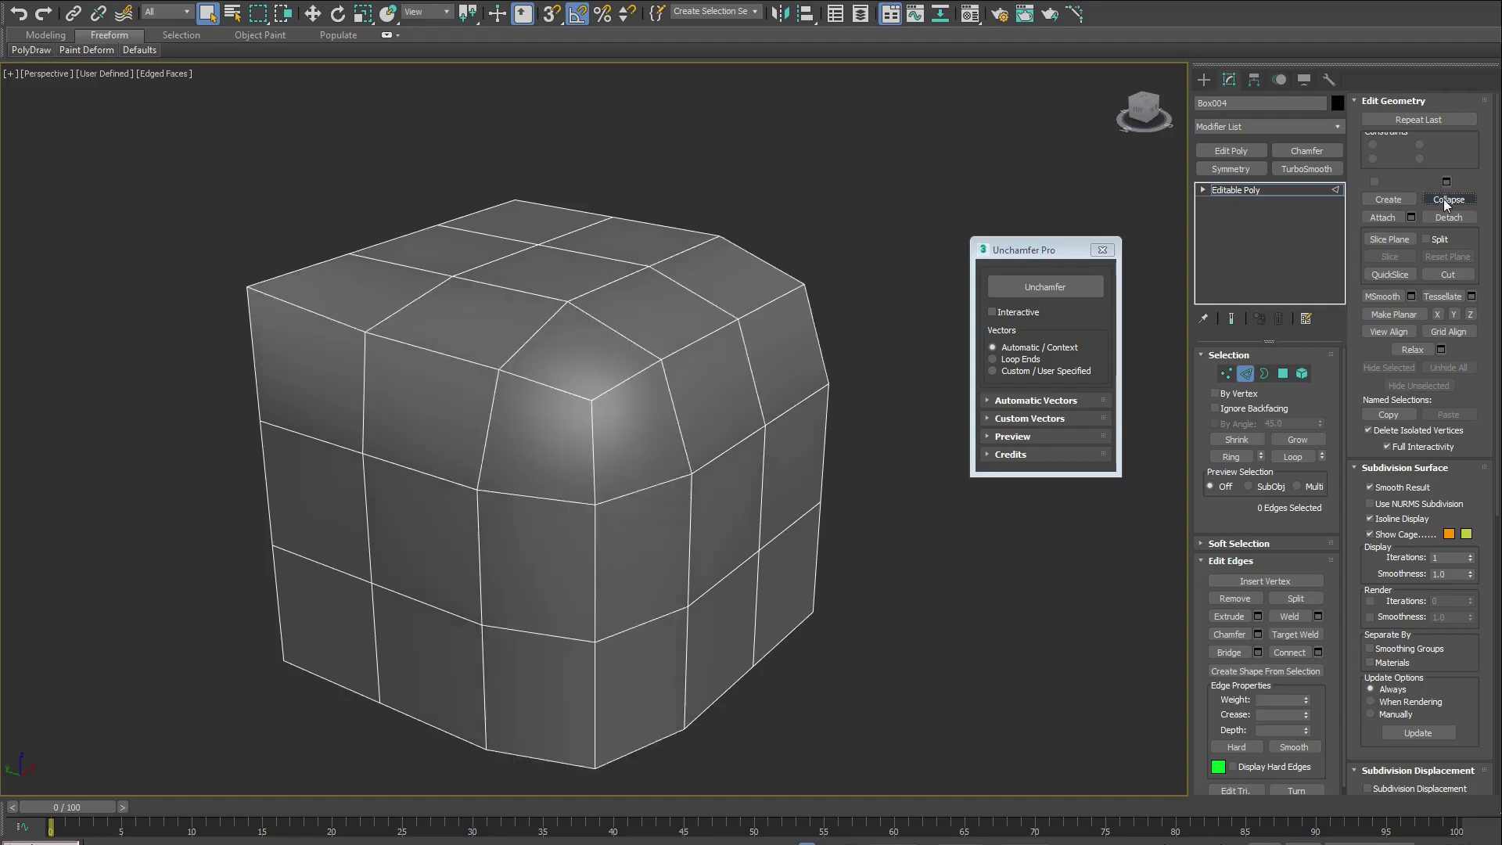
pyautogui.moveTo(746, 381)
pyautogui.keyDown('alt'); pyautogui.mouseDown(button='middle')
pyautogui.moveTo(818, 355)
pyautogui.moveTo(605, 363)
pyautogui.moveTo(762, 384)
pyautogui.mouseUp(button='middle'); pyautogui.keyUp('alt')
pyautogui.hotkey('ctrl', 'z')
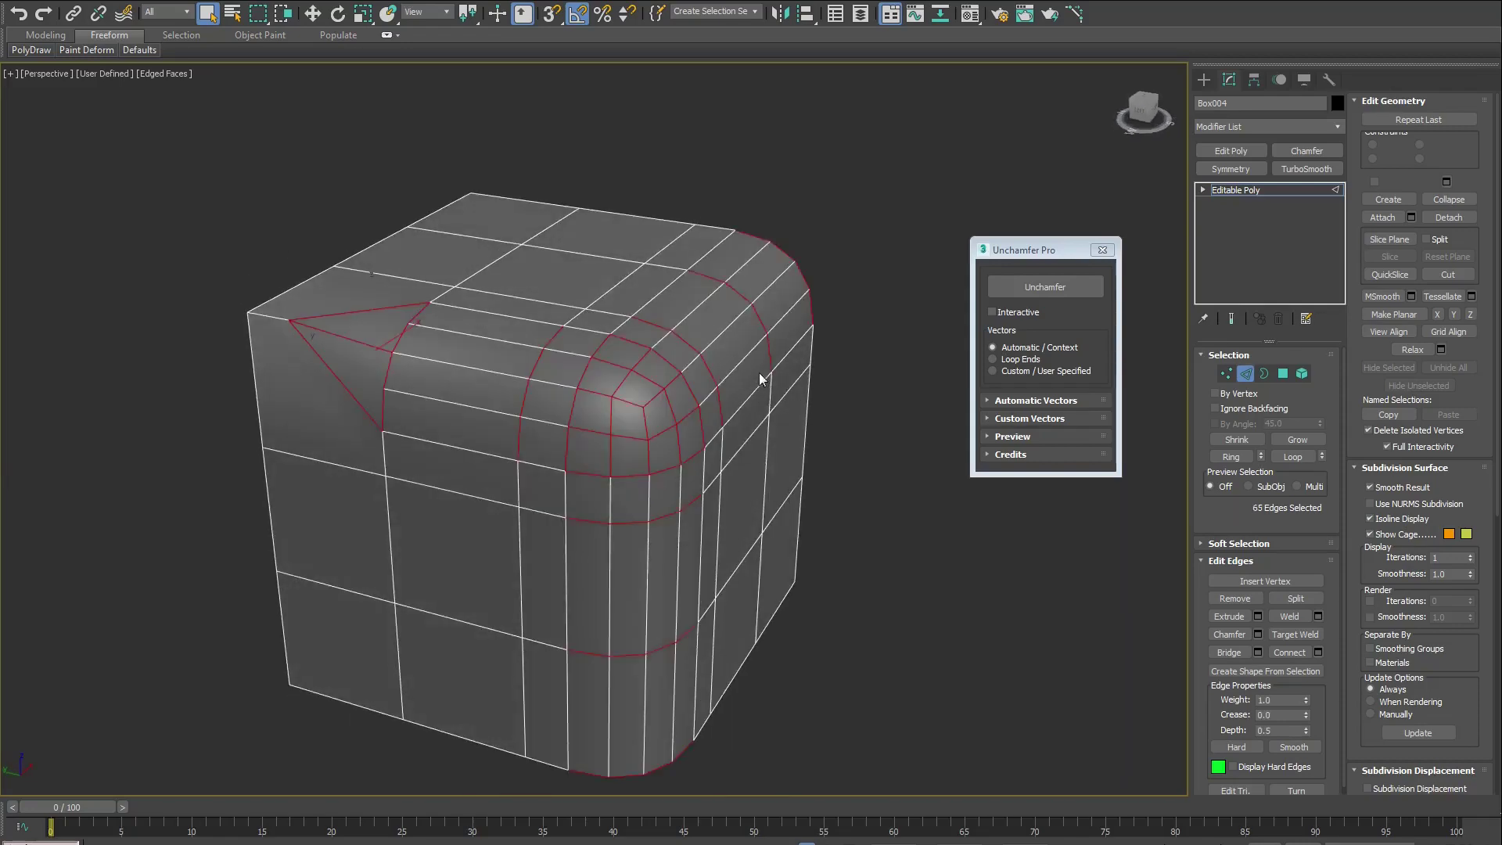
# Unchamfer the cube's selected edges using Automatic / Context vectors, inspect the restored corner and undo the operation
pyautogui.click(1011, 296)
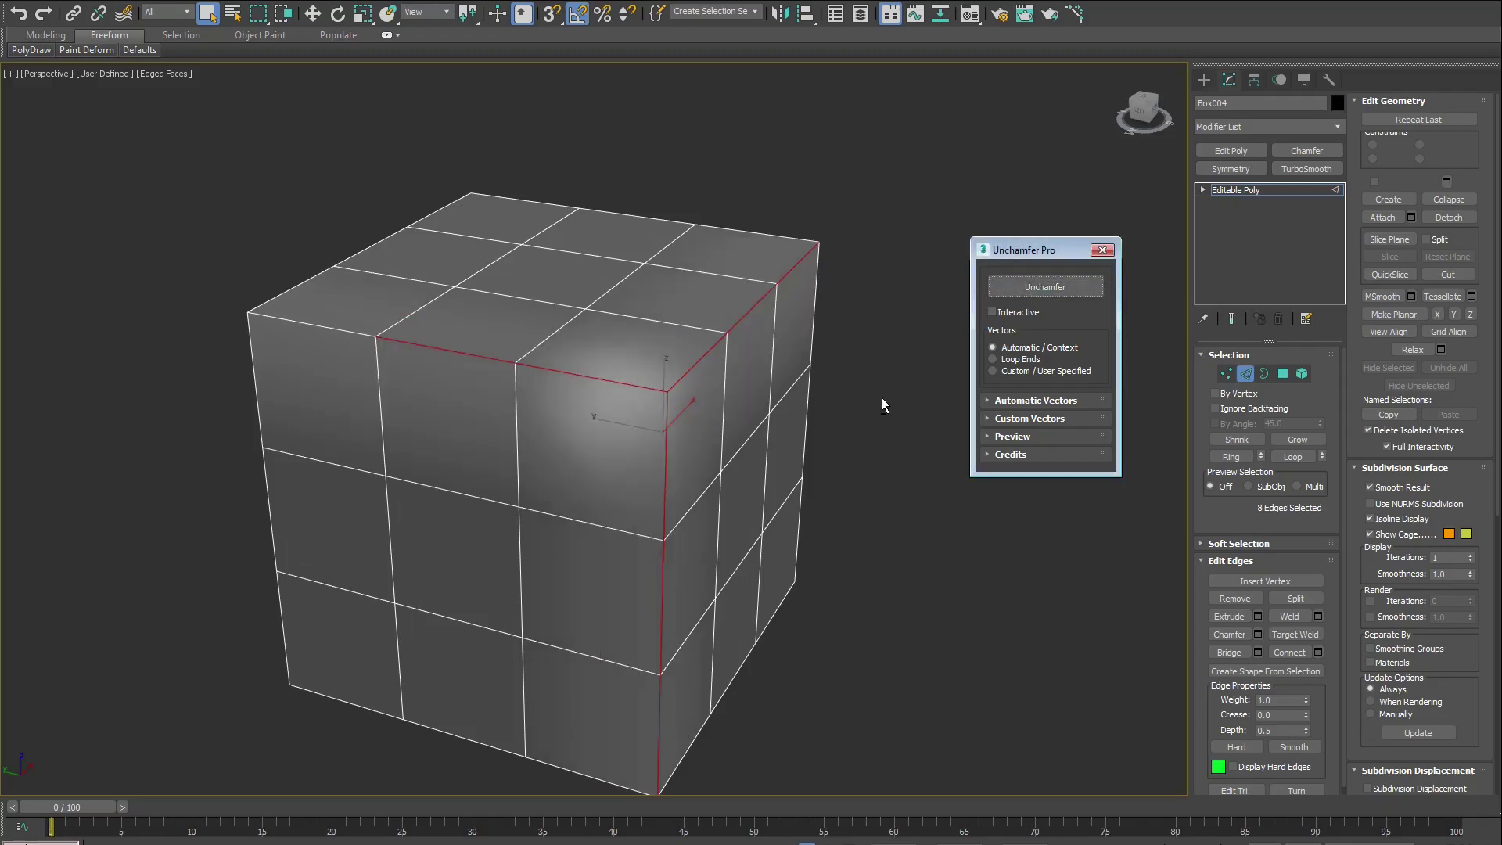
pyautogui.moveTo(880, 397)
pyautogui.keyDown('alt'); pyautogui.mouseDown(button='middle')
pyautogui.moveTo(909, 373)
pyautogui.moveTo(858, 396)
pyautogui.mouseUp(button='middle'); pyautogui.keyUp('alt')
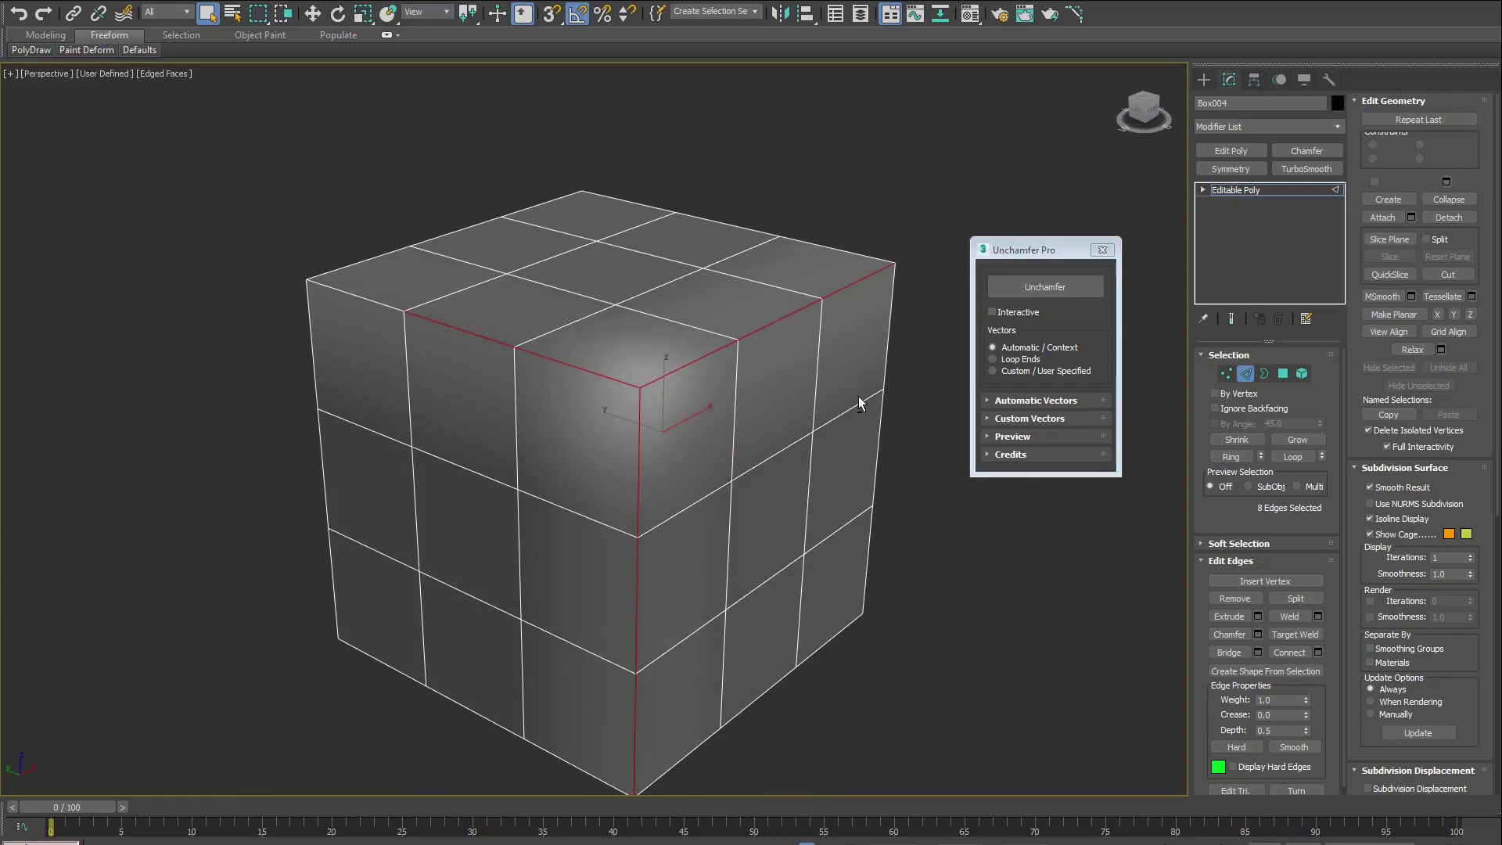
pyautogui.keyDown('alt'); pyautogui.moveTo(857, 395); pyautogui.dragTo(856, 409, button='middle'); pyautogui.keyUp('alt')
pyautogui.moveTo(919, 467); pyautogui.dragTo(850, 449, button='middle')
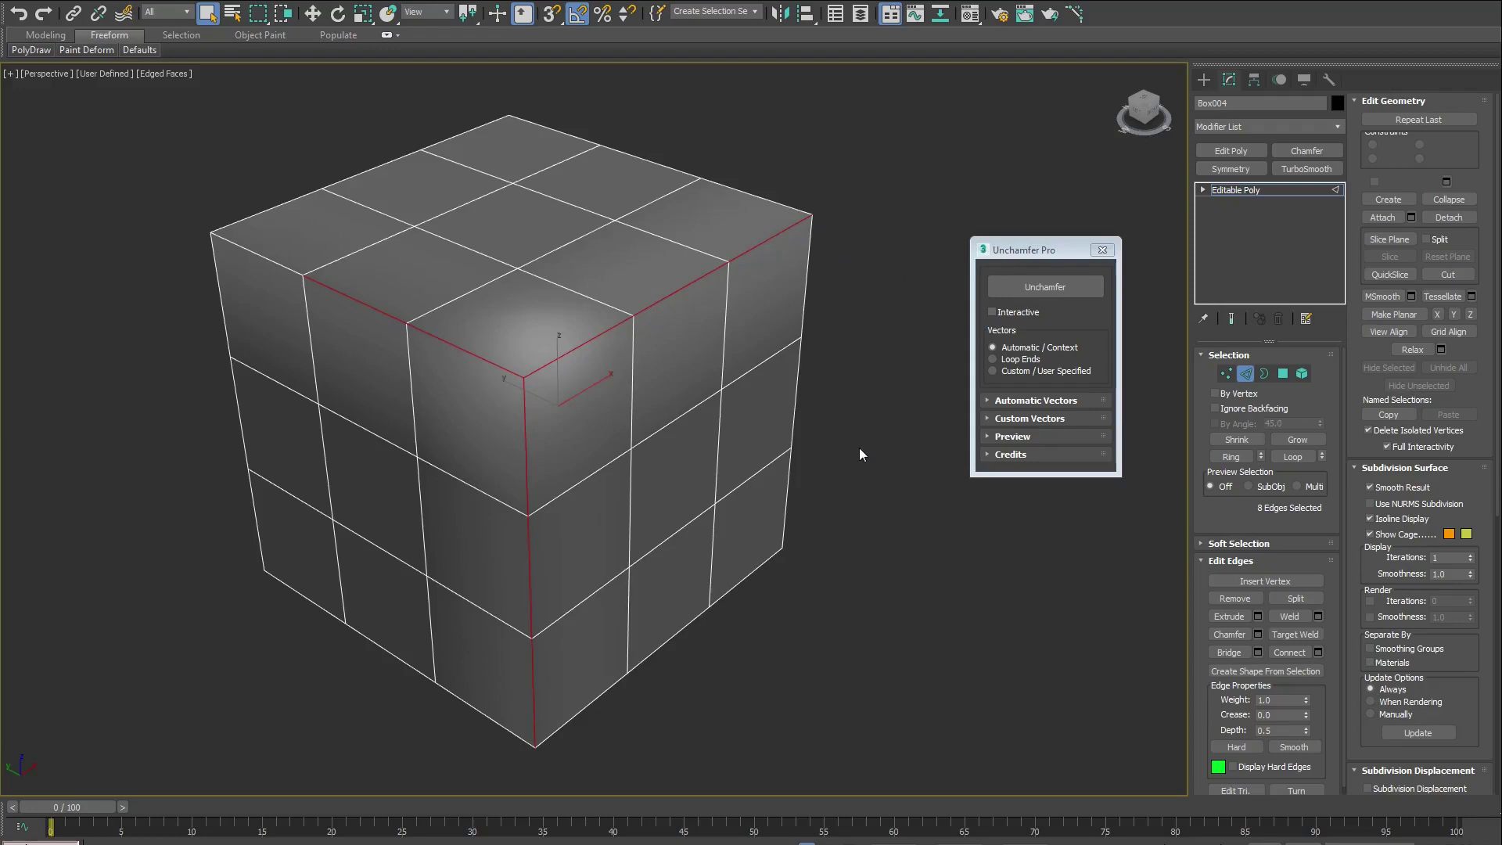
pyautogui.hotkey('ctrl', 'z')
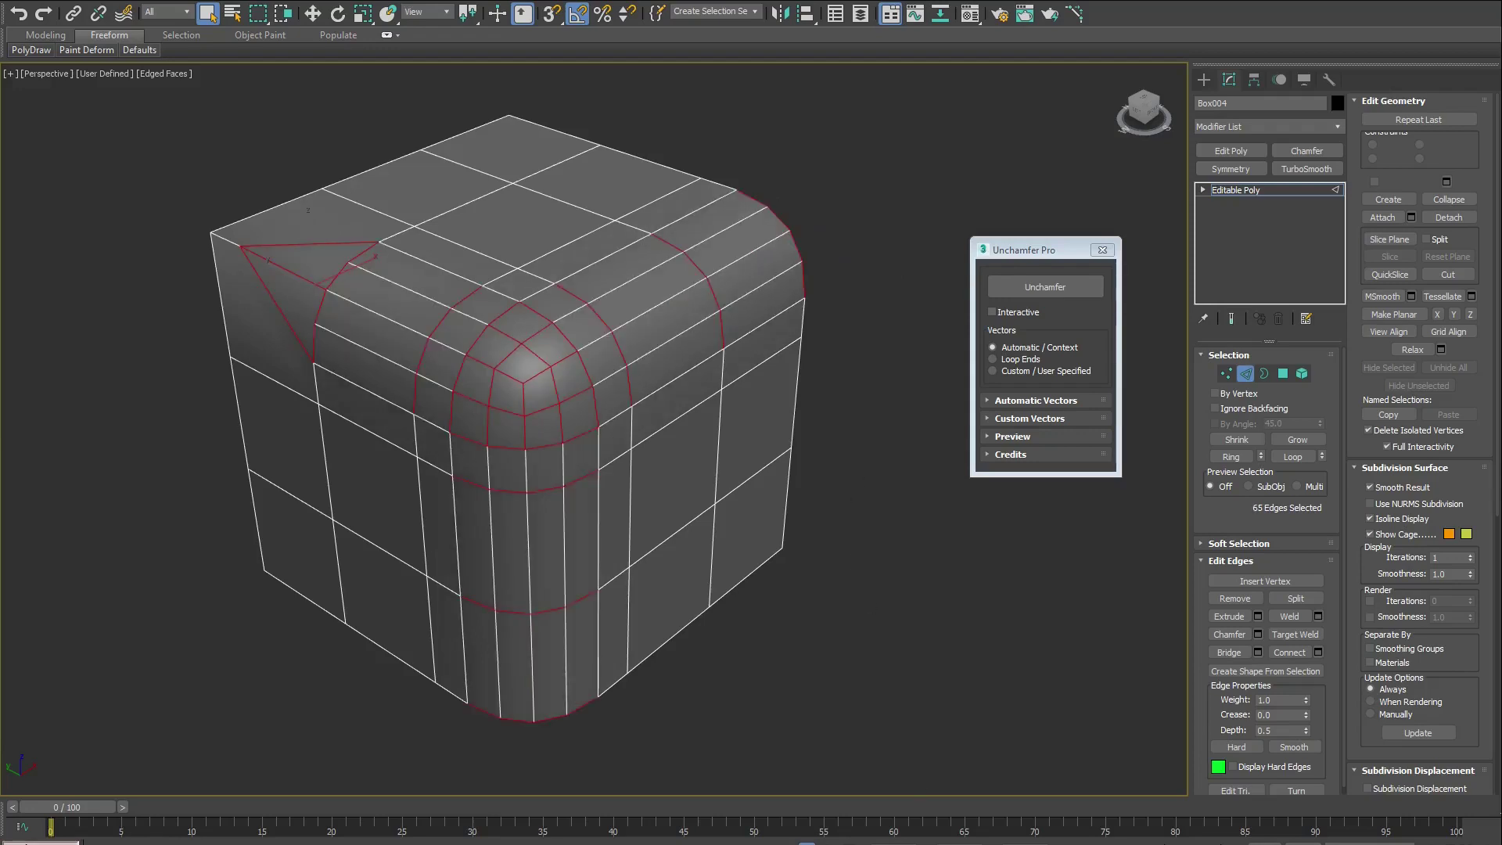
# Leave edge editing on the cube, select the stepped model Box001, isolate it and inspect its chamfers from several sides
pyautogui.scroll(-4, 695, 737)
pyautogui.keyDown('alt'); pyautogui.moveTo(938, 720); pyautogui.dragTo(884, 696, button='middle'); pyautogui.keyUp('alt')
pyautogui.moveTo(884, 696); pyautogui.dragTo(680, 736, button='middle')
pyautogui.click(795, 509)
pyautogui.click(1245, 190)
pyautogui.click(782, 533)
pyautogui.scroll(2, 854, 558)
pyautogui.moveTo(943, 559); pyautogui.dragTo(707, 593, button='middle')
pyautogui.hotkey('alt', 'q')
pyautogui.moveTo(711, 467); pyautogui.dragTo(735, 572, button='middle')
pyautogui.keyDown('alt'); pyautogui.moveTo(735, 572); pyautogui.dragTo(676, 444, button='middle'); pyautogui.keyUp('alt')
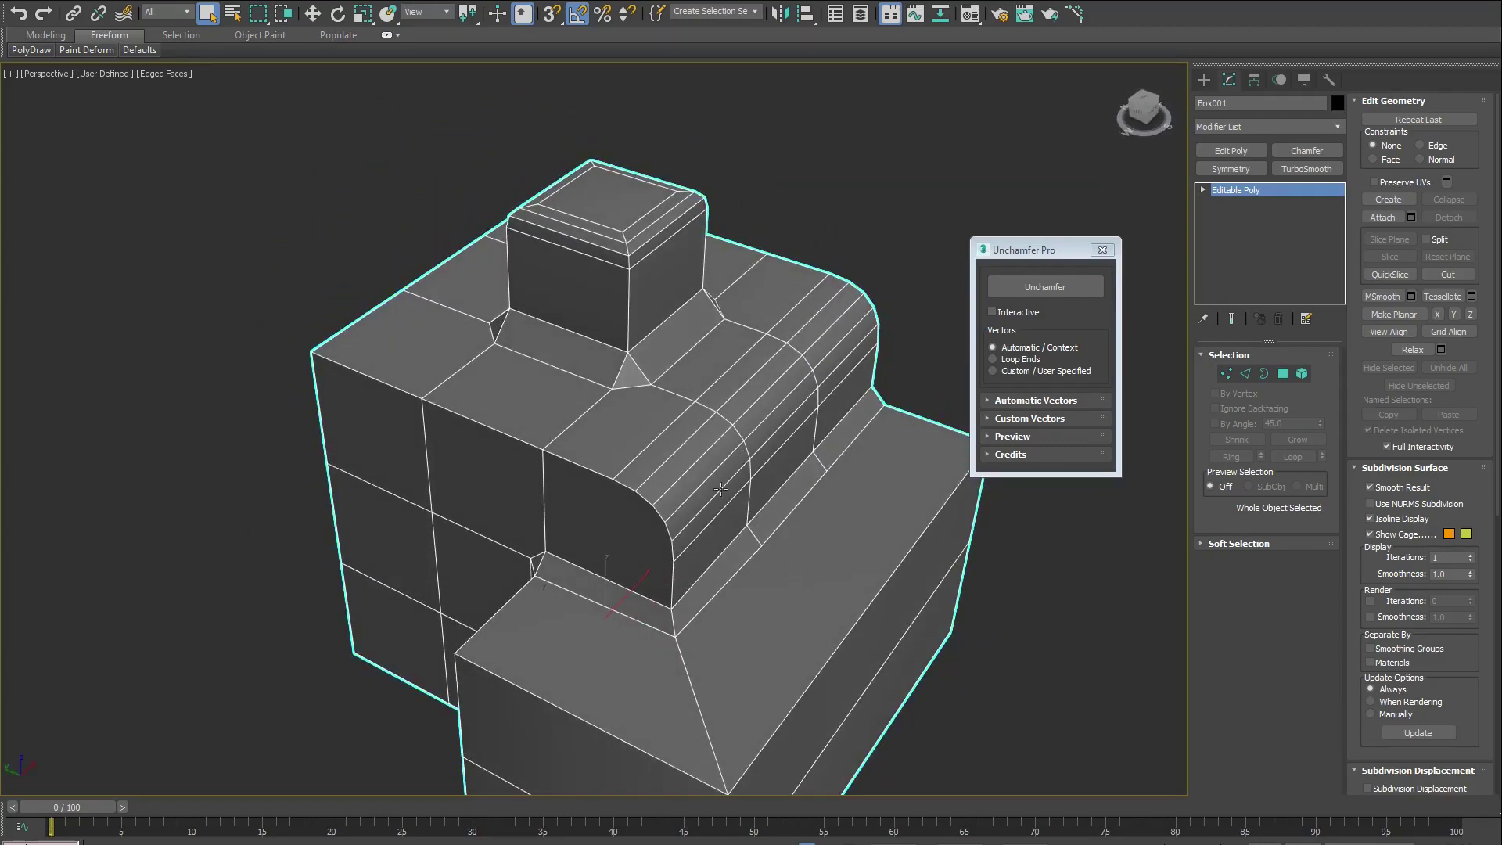
pyautogui.keyDown('alt'); pyautogui.moveTo(669, 687); pyautogui.dragTo(771, 665, button='middle'); pyautogui.keyUp('alt')
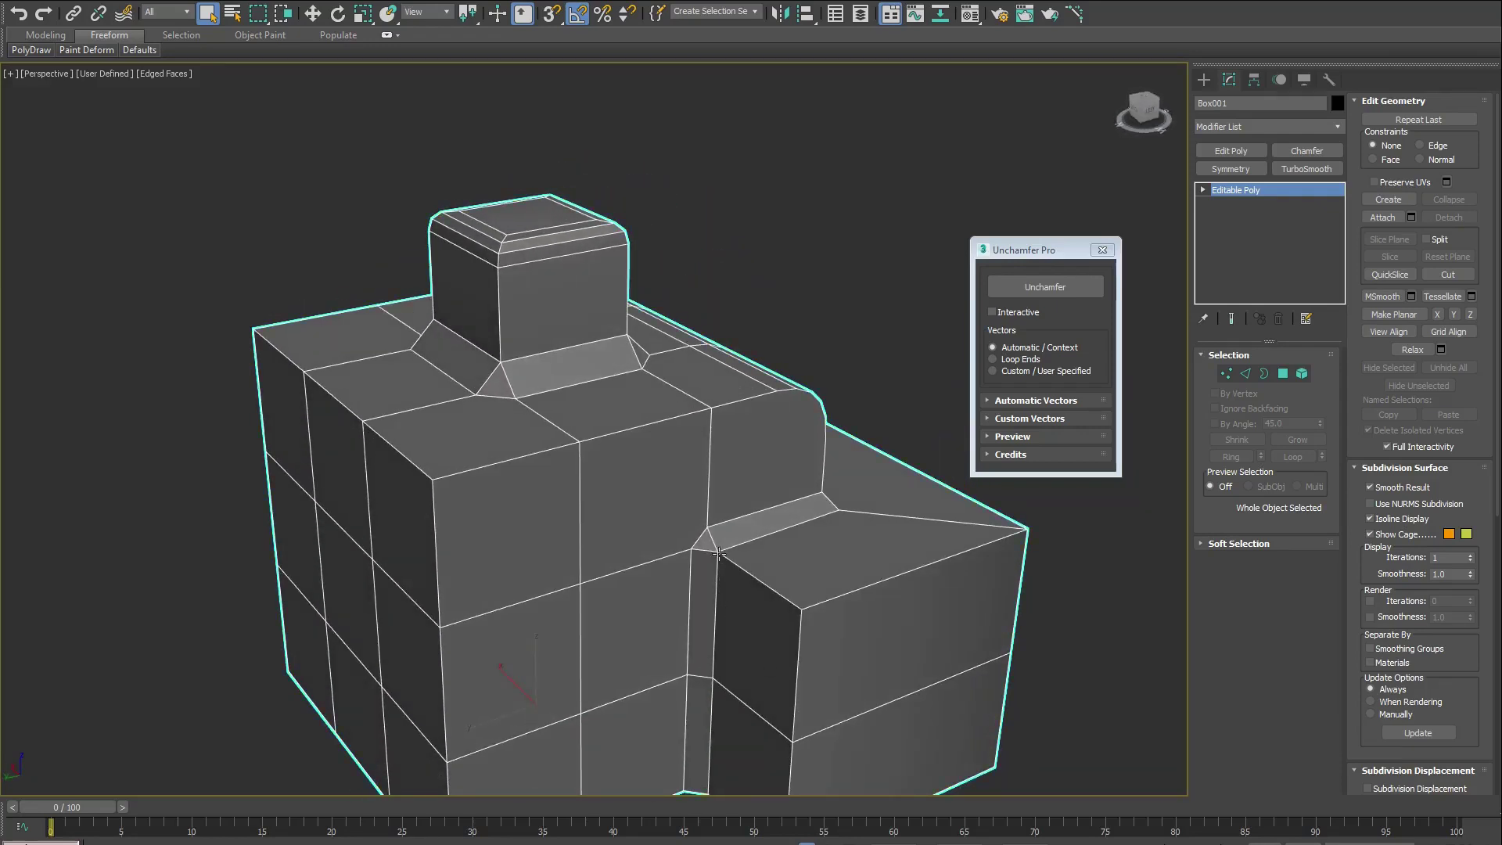
pyautogui.keyDown('alt'); pyautogui.moveTo(737, 537); pyautogui.dragTo(829, 657, button='middle'); pyautogui.keyUp('alt')
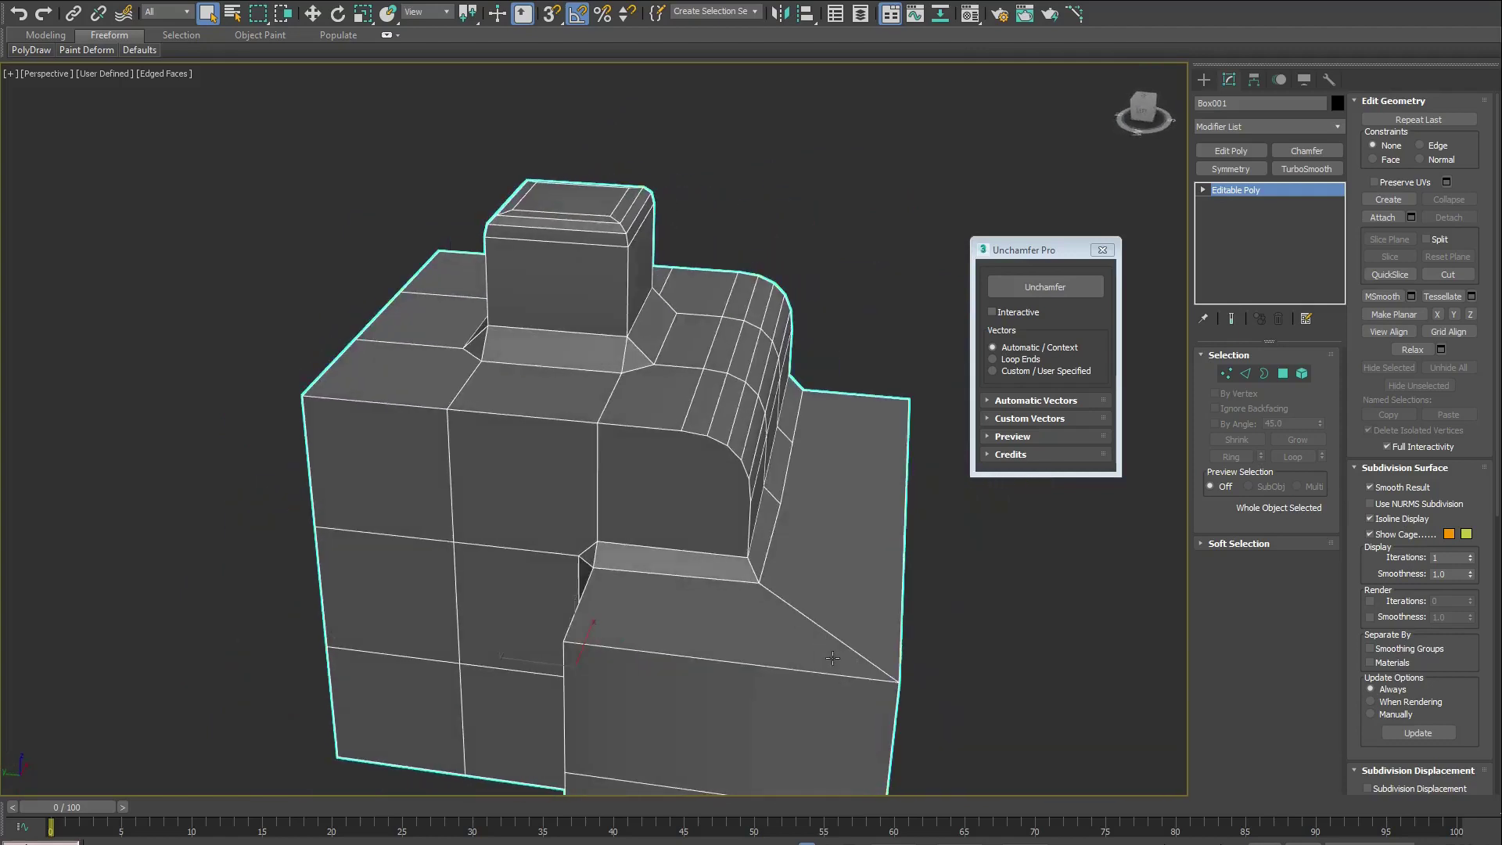
# In Edge mode, select the rings of short edges crossing the crease chamfer at the curved block's base and down its inner corner
pyautogui.click(1246, 377)
pyautogui.keyDown('alt'); pyautogui.moveTo(837, 486); pyautogui.dragTo(763, 507, button='middle'); pyautogui.keyUp('alt')
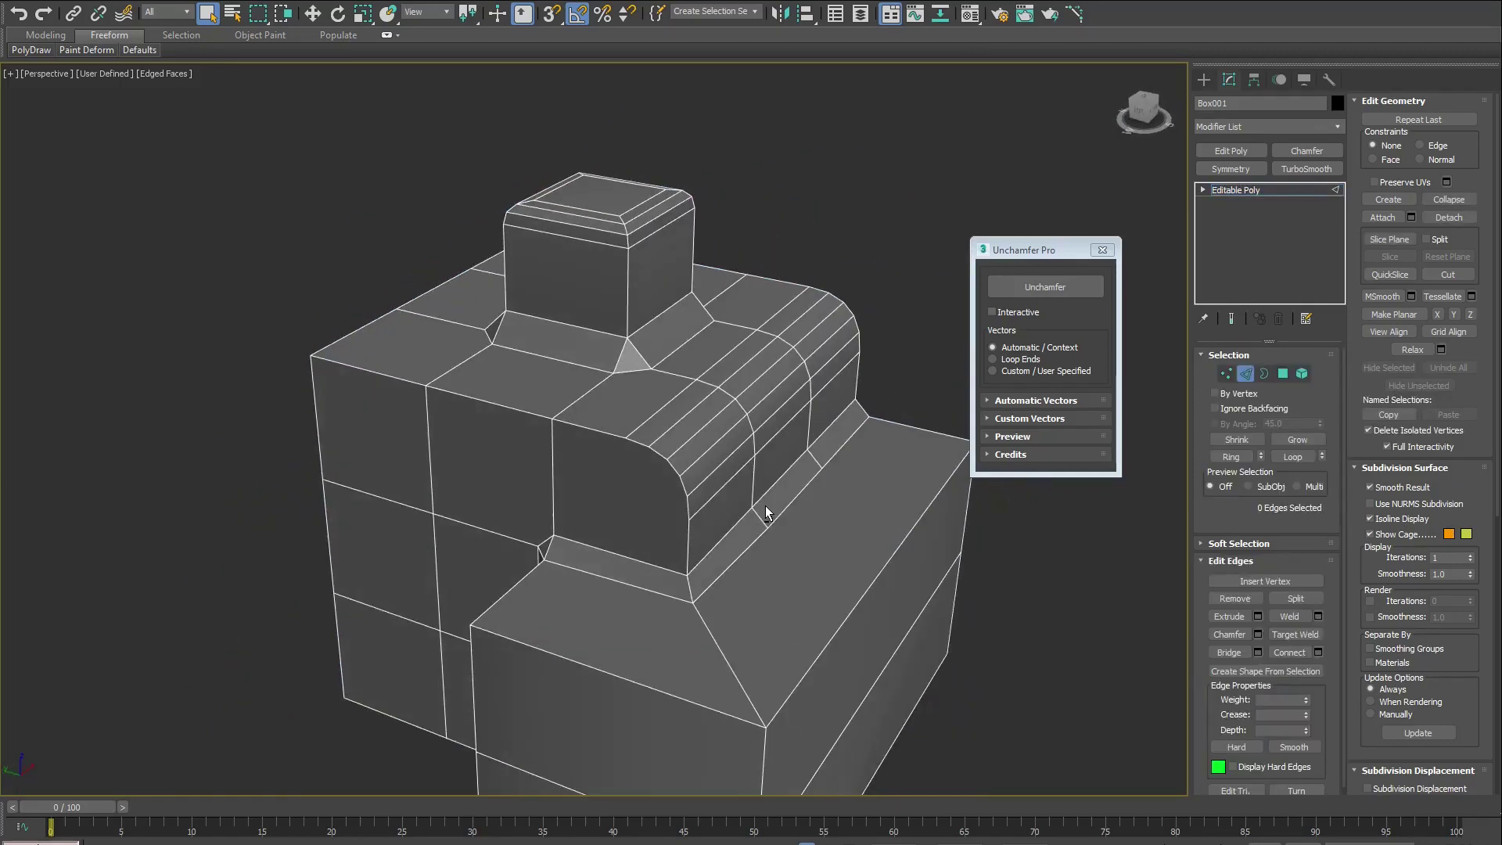
pyautogui.click(690, 584)
pyautogui.hotkey('alt', 'r')
pyautogui.keyDown('alt'); pyautogui.moveTo(572, 610); pyautogui.dragTo(612, 567, button='middle'); pyautogui.keyUp('alt')
pyautogui.keyDown('ctrl'); pyautogui.click(735, 517); pyautogui.keyUp('ctrl')
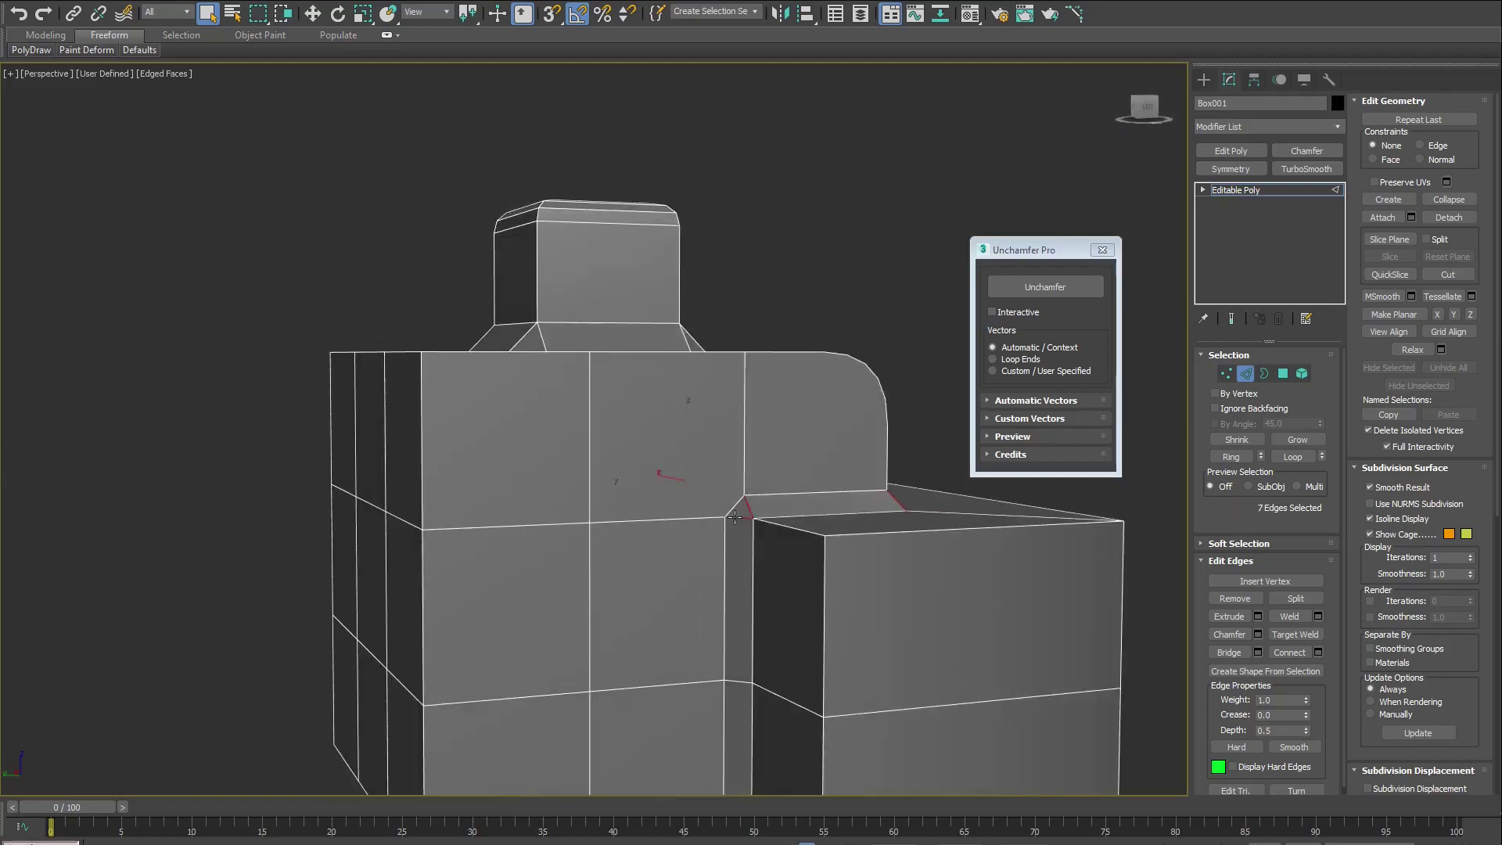
pyautogui.hotkey('alt', 'r')
pyautogui.keyDown('alt'); pyautogui.moveTo(755, 719); pyautogui.dragTo(773, 609, button='middle'); pyautogui.keyUp('alt')
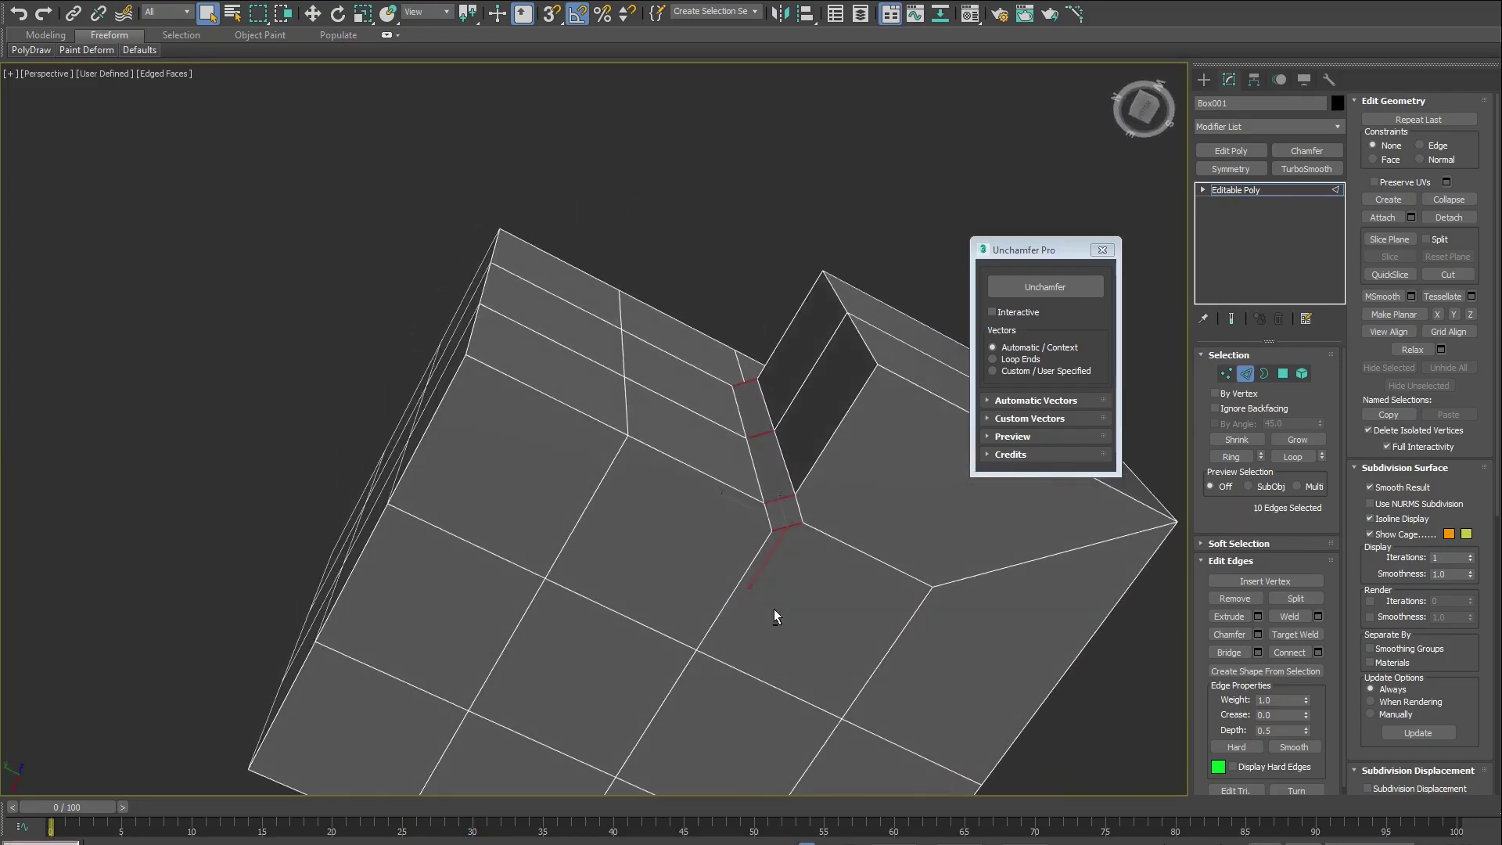
# Add the missing edges of the small corner faces on the underside and at the opposite end of the crease chamfer to the selection
pyautogui.keyDown('ctrl'); pyautogui.click(798, 506); pyautogui.keyUp('ctrl')
pyautogui.keyDown('ctrl'); pyautogui.click(766, 508); pyautogui.keyUp('ctrl')
pyautogui.moveTo(767, 386)
pyautogui.keyDown('alt'); pyautogui.mouseDown(button='middle')
pyautogui.moveTo(765, 453)
pyautogui.moveTo(755, 387)
pyautogui.mouseUp(button='middle'); pyautogui.keyUp('alt')
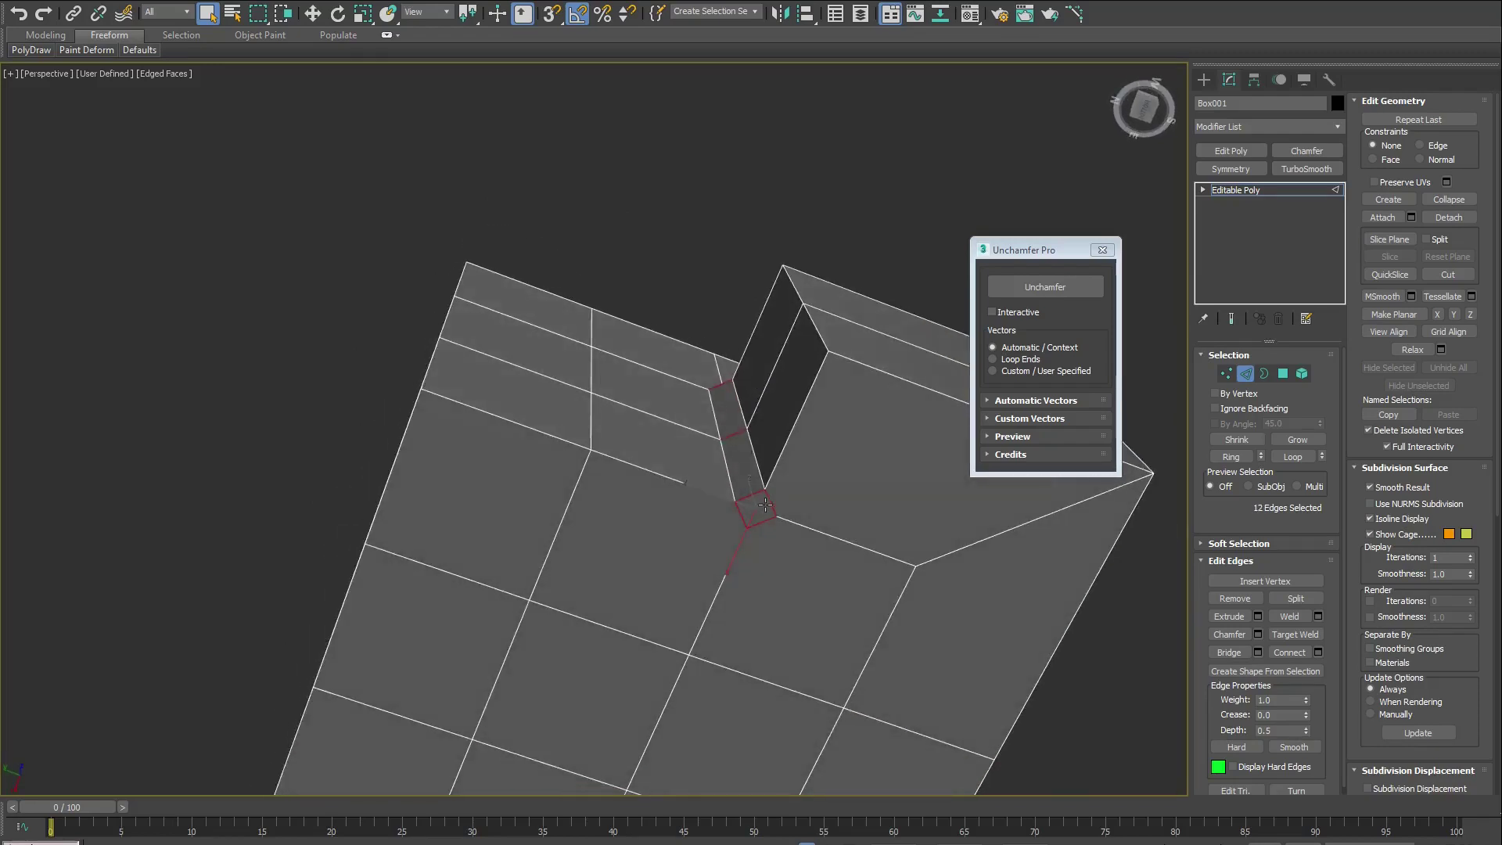
pyautogui.keyDown('alt'); pyautogui.moveTo(803, 522); pyautogui.dragTo(737, 560, button='middle'); pyautogui.keyUp('alt')
pyautogui.keyDown('alt'); pyautogui.moveTo(821, 688); pyautogui.dragTo(818, 617, button='middle'); pyautogui.keyUp('alt')
pyautogui.keyDown('alt'); pyautogui.moveTo(910, 620); pyautogui.dragTo(661, 604, button='middle'); pyautogui.keyUp('alt')
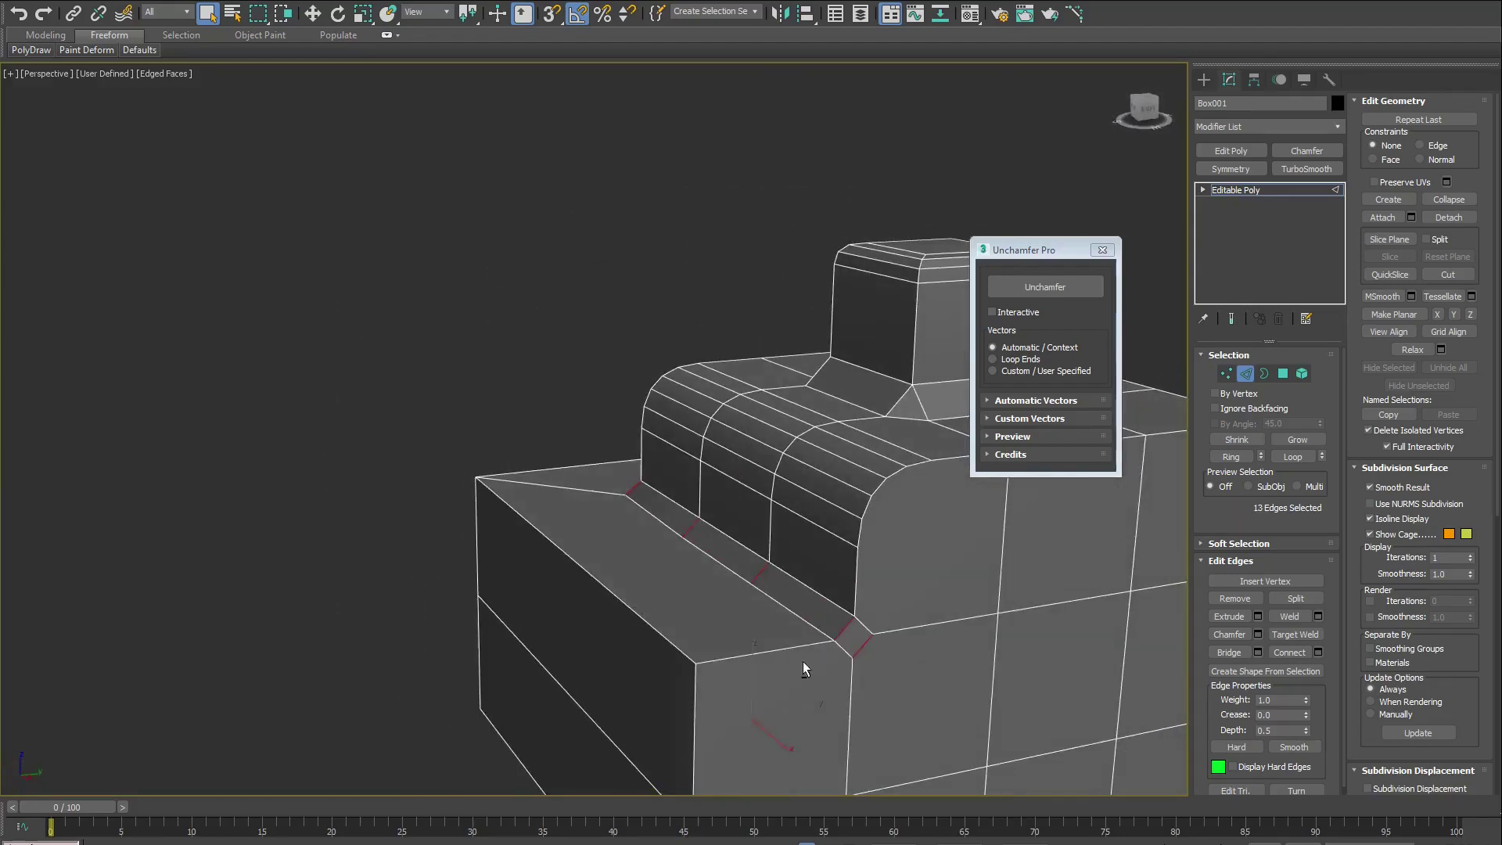
pyautogui.keyDown('ctrl'); pyautogui.click(862, 626); pyautogui.keyUp('ctrl')
pyautogui.keyDown('ctrl'); pyautogui.click(842, 650); pyautogui.keyUp('ctrl')
pyautogui.keyDown('alt'); pyautogui.moveTo(735, 655); pyautogui.dragTo(915, 677, button='middle'); pyautogui.keyUp('alt')
# Unchamfer the crease around the base of the curved block, inspect the geometry and undo the operation
pyautogui.click(1058, 291)
pyautogui.click(1045, 287)
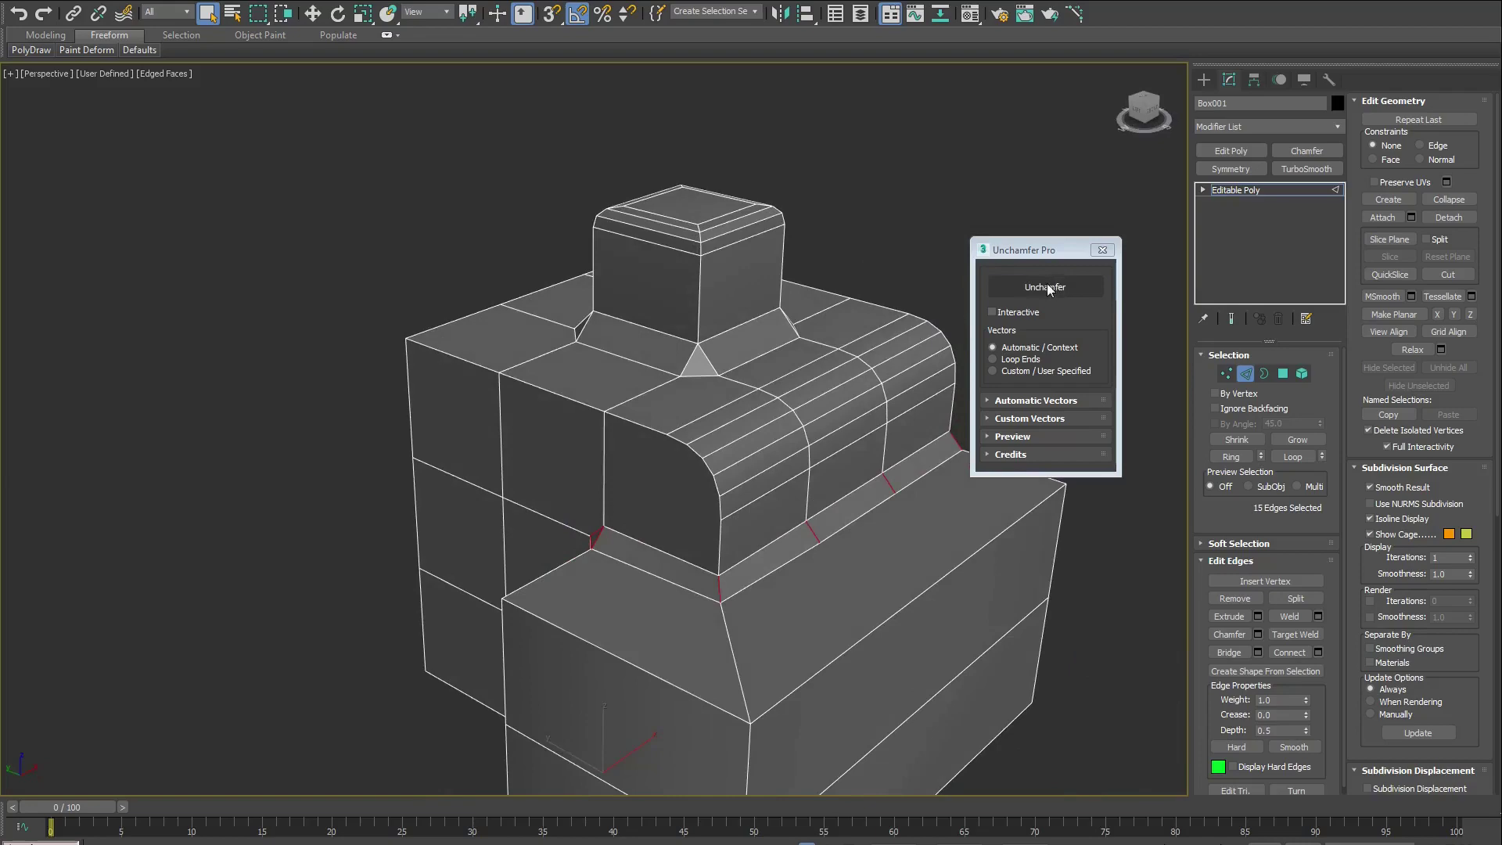
pyautogui.moveTo(898, 610)
pyautogui.keyDown('alt'); pyautogui.mouseDown(button='middle')
pyautogui.moveTo(942, 595)
pyautogui.moveTo(960, 463)
pyautogui.moveTo(943, 431)
pyautogui.moveTo(988, 562)
pyautogui.moveTo(963, 580)
pyautogui.moveTo(597, 559)
pyautogui.moveTo(713, 588)
pyautogui.moveTo(701, 592)
pyautogui.moveTo(673, 573)
pyautogui.moveTo(876, 612)
pyautogui.moveTo(948, 601)
pyautogui.moveTo(898, 594)
pyautogui.mouseUp(button='middle'); pyautogui.keyUp('alt')
pyautogui.moveTo(803, 641)
pyautogui.keyDown('alt'); pyautogui.mouseDown(button='middle')
pyautogui.moveTo(898, 577)
pyautogui.moveTo(842, 586)
pyautogui.moveTo(799, 641)
pyautogui.mouseUp(button='middle'); pyautogui.keyUp('alt')
pyautogui.hotkey('ctrl', 'z')
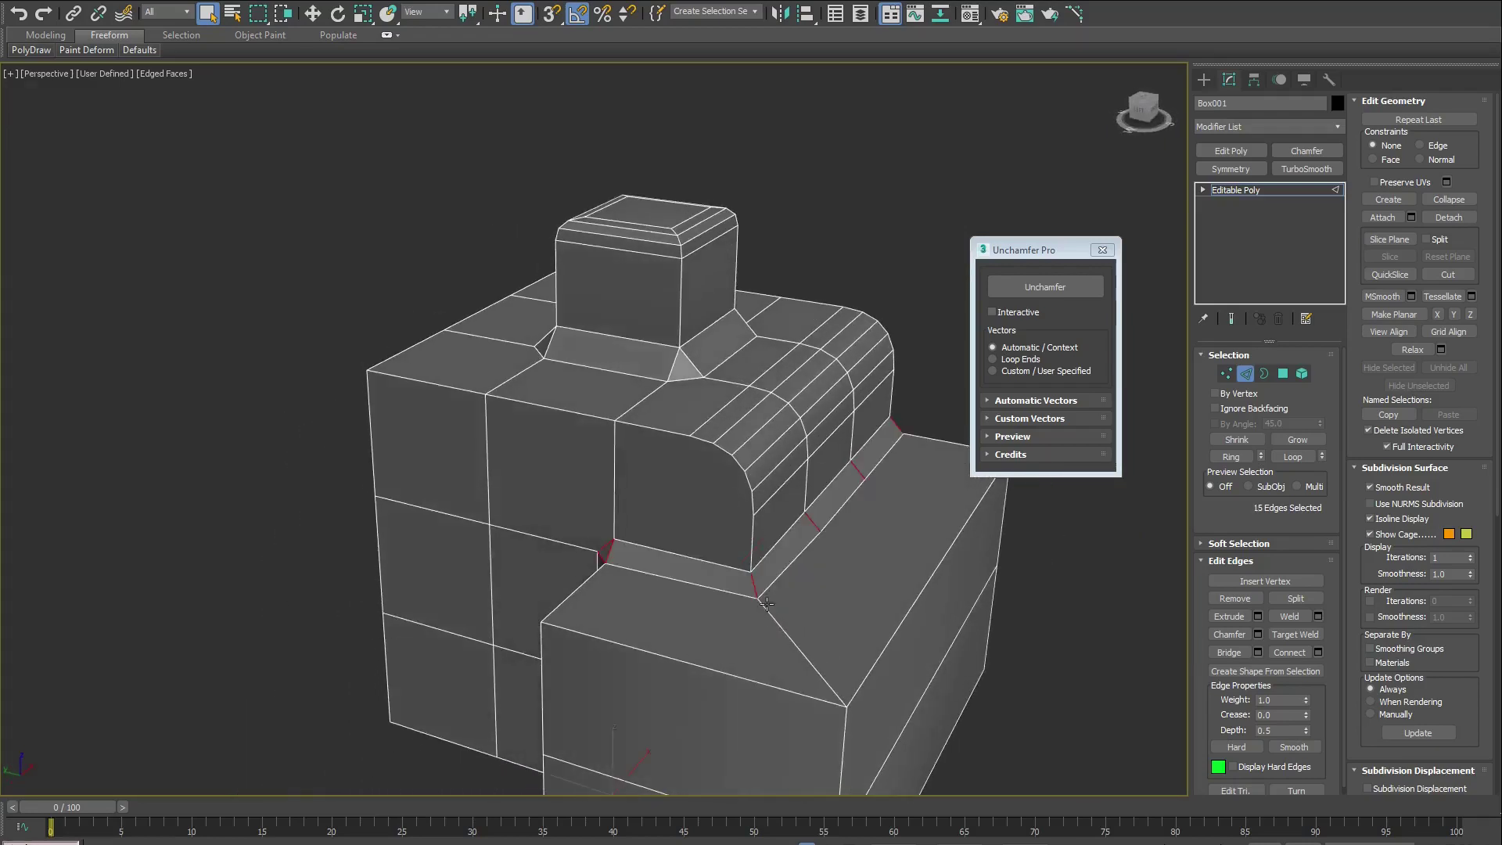
# Select the five arc edges across the upper block's rounded edge, expand them to rings, unchamfer them and undo the operation
pyautogui.moveTo(708, 485); pyautogui.dragTo(710, 509, button='middle')
pyautogui.scroll(3, 712, 505)
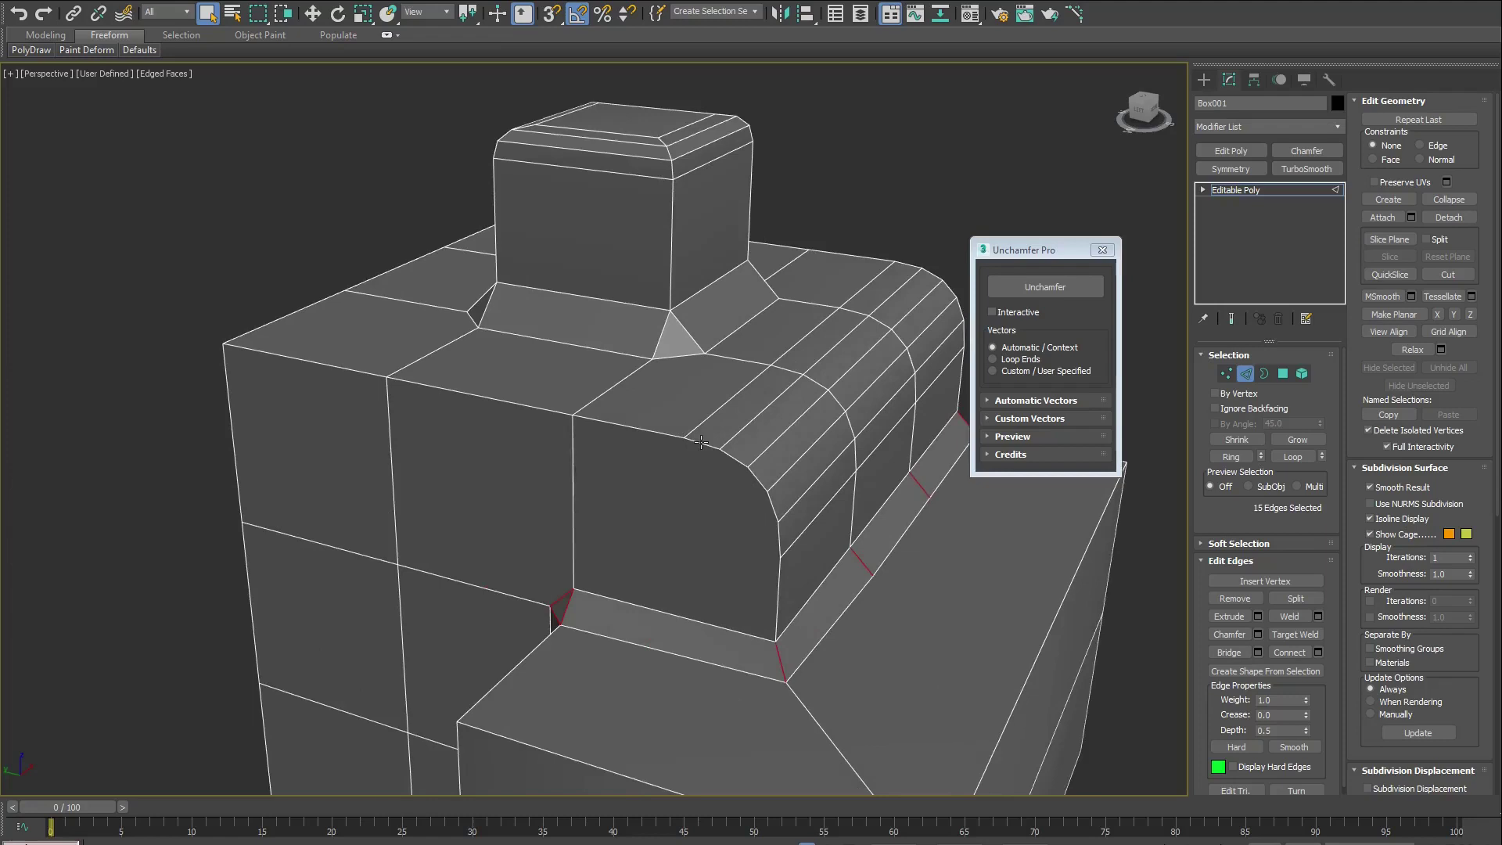
pyautogui.keyDown('alt'); pyautogui.moveTo(923, 588); pyautogui.dragTo(676, 596, button='middle'); pyautogui.keyUp('alt')
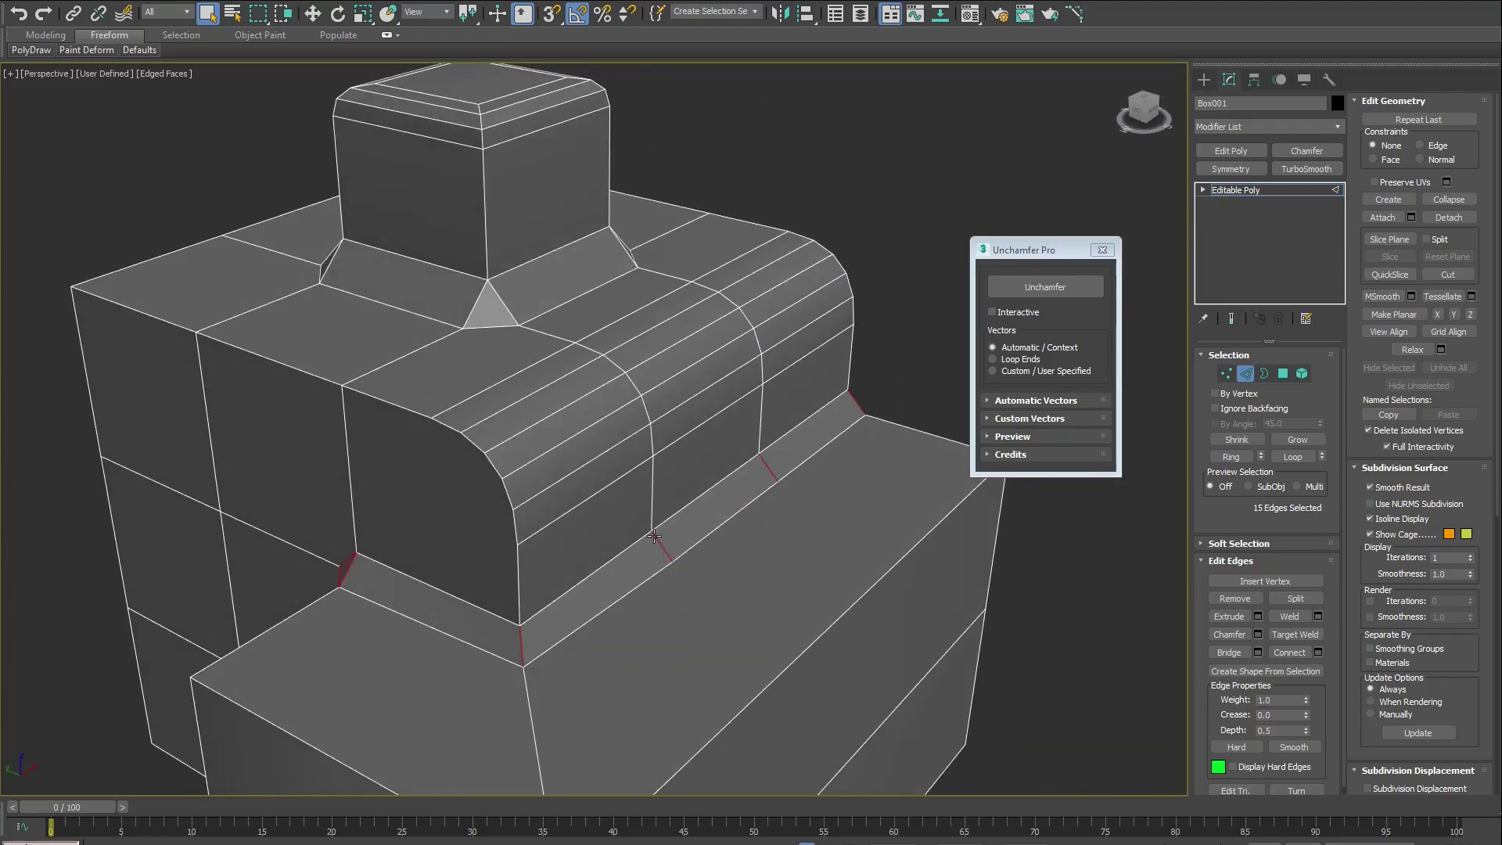
pyautogui.keyDown('alt'); pyautogui.moveTo(577, 541); pyautogui.dragTo(573, 520, button='middle'); pyautogui.keyUp('alt')
pyautogui.click(506, 414)
pyautogui.keyDown('ctrl'); pyautogui.click(536, 423); pyautogui.keyUp('ctrl')
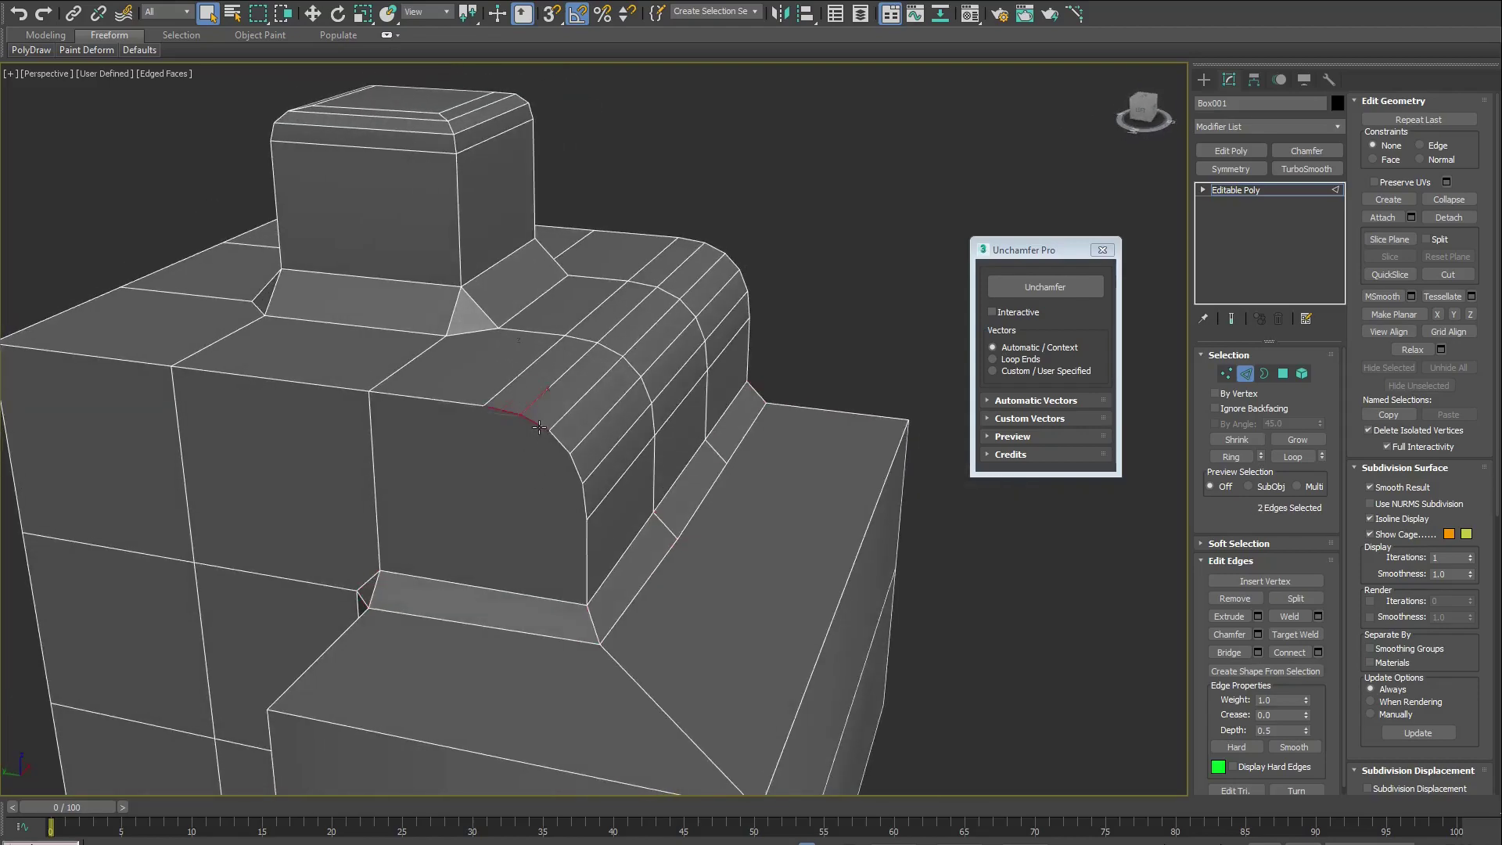
pyautogui.keyDown('ctrl'); pyautogui.click(559, 442); pyautogui.keyUp('ctrl')
pyautogui.keyDown('ctrl'); pyautogui.click(576, 474); pyautogui.keyUp('ctrl')
pyautogui.keyDown('ctrl'); pyautogui.click(584, 500); pyautogui.keyUp('ctrl')
pyautogui.hotkey('alt', 'r')
pyautogui.click(1031, 291)
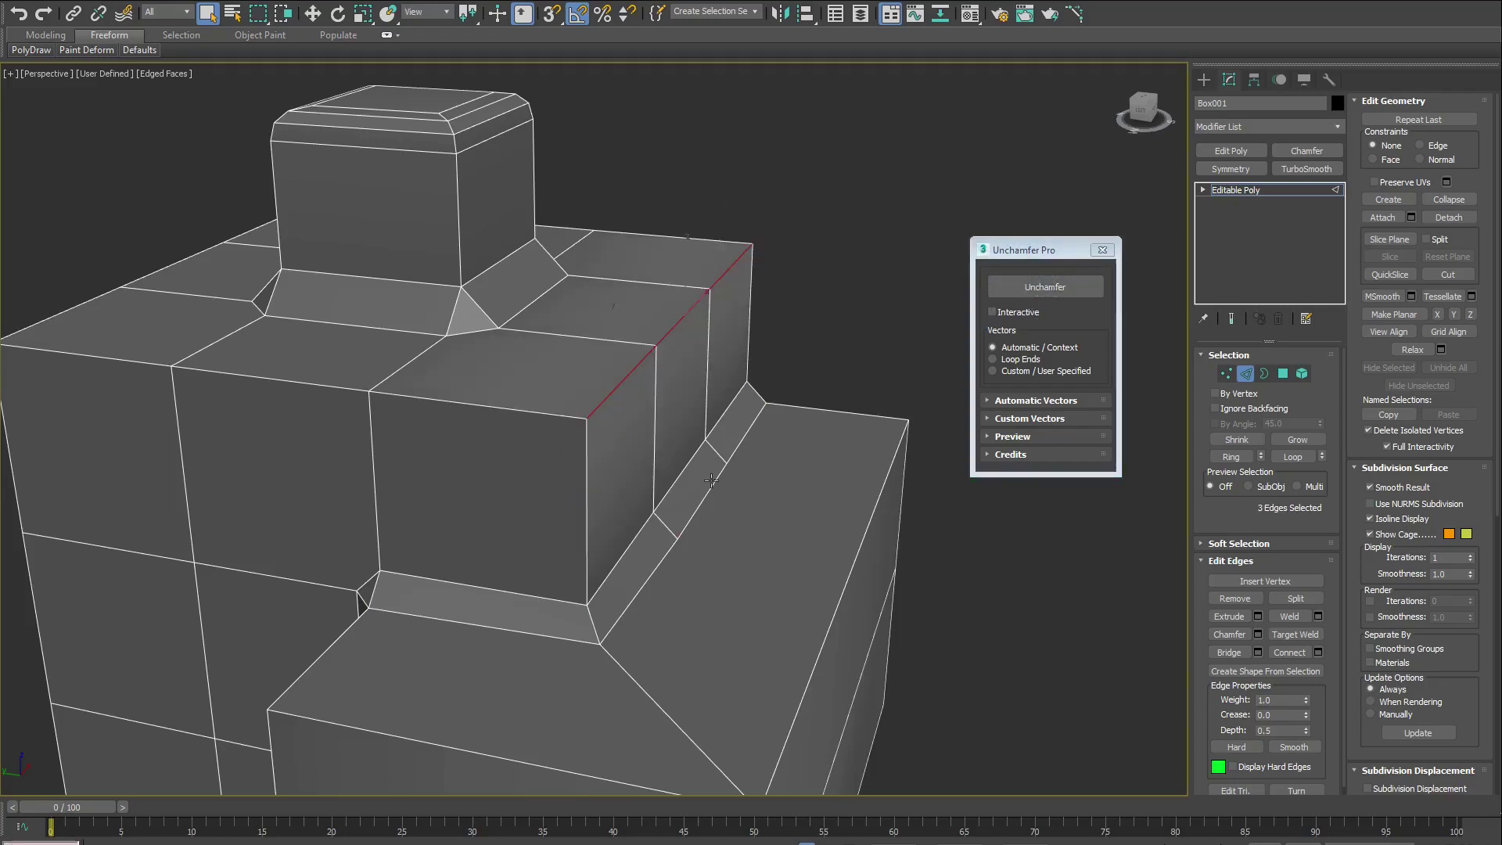
pyautogui.hotkey('ctrl', 'z')
# Select the three corner edges across the small top block's upper chamfer, expand them to rings, unchamfer them and undo the operation
pyautogui.moveTo(459, 311); pyautogui.dragTo(614, 386, button='middle')
pyautogui.keyDown('alt'); pyautogui.moveTo(553, 207); pyautogui.dragTo(586, 255, button='middle'); pyautogui.keyUp('alt')
pyautogui.scroll(2, 587, 254)
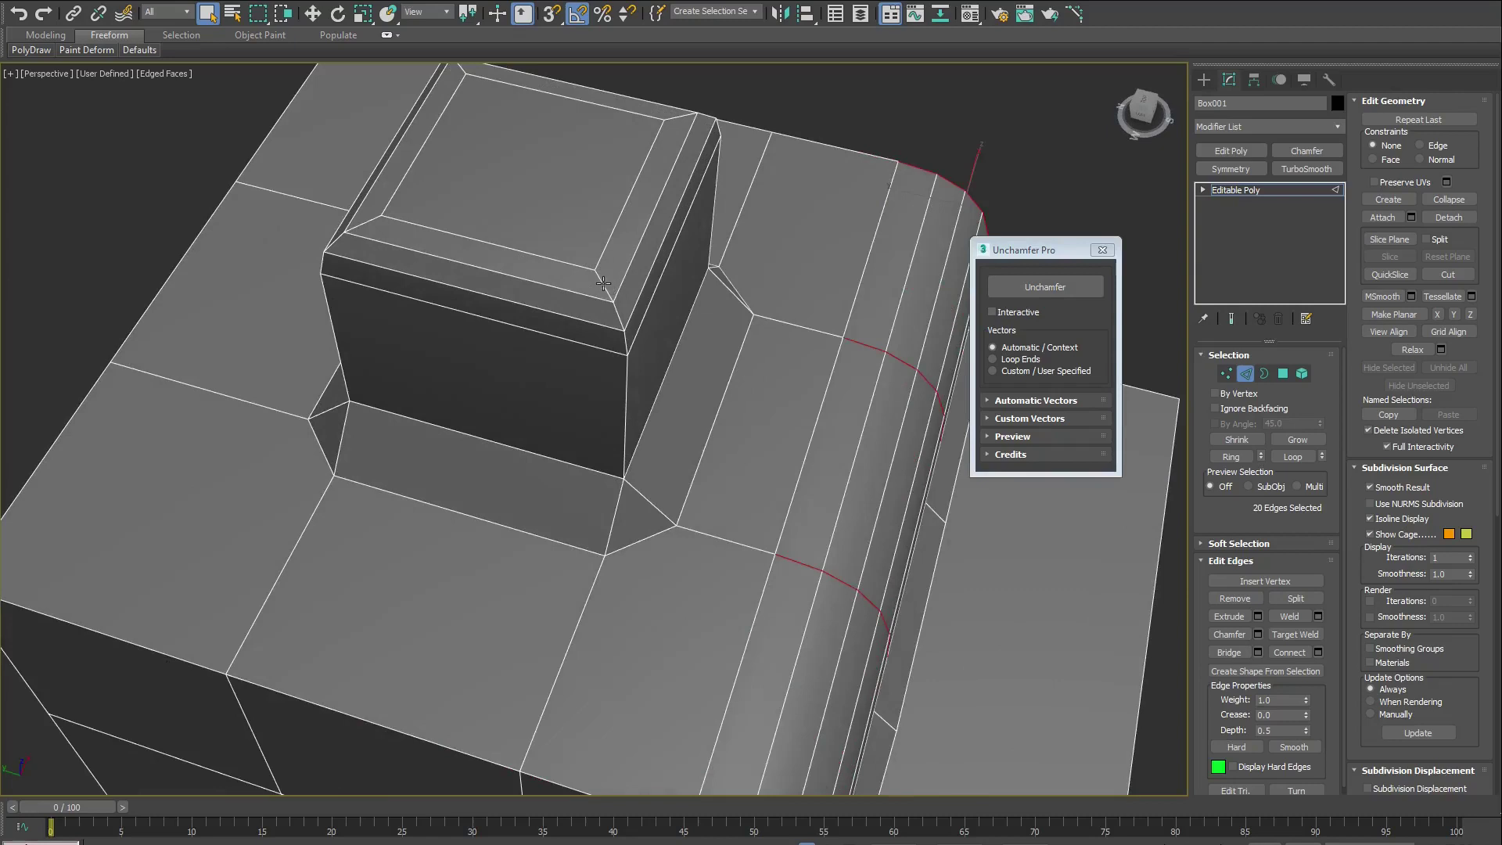
pyautogui.click(604, 284)
pyautogui.keyDown('ctrl'); pyautogui.click(624, 335); pyautogui.keyUp('ctrl')
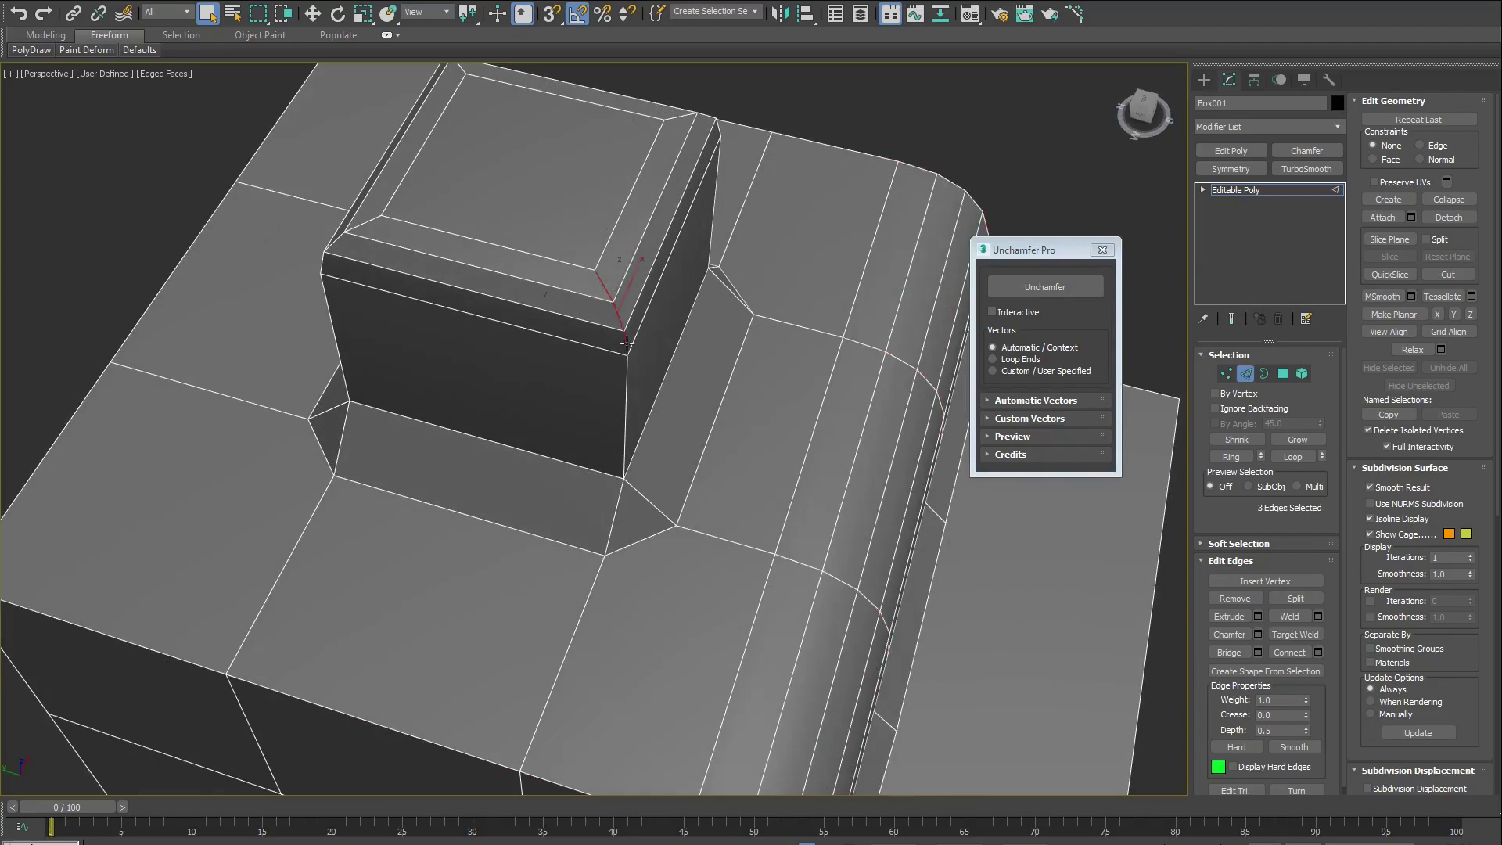
pyautogui.keyDown('alt'); pyautogui.moveTo(626, 344); pyautogui.dragTo(667, 415, button='middle'); pyautogui.keyUp('alt')
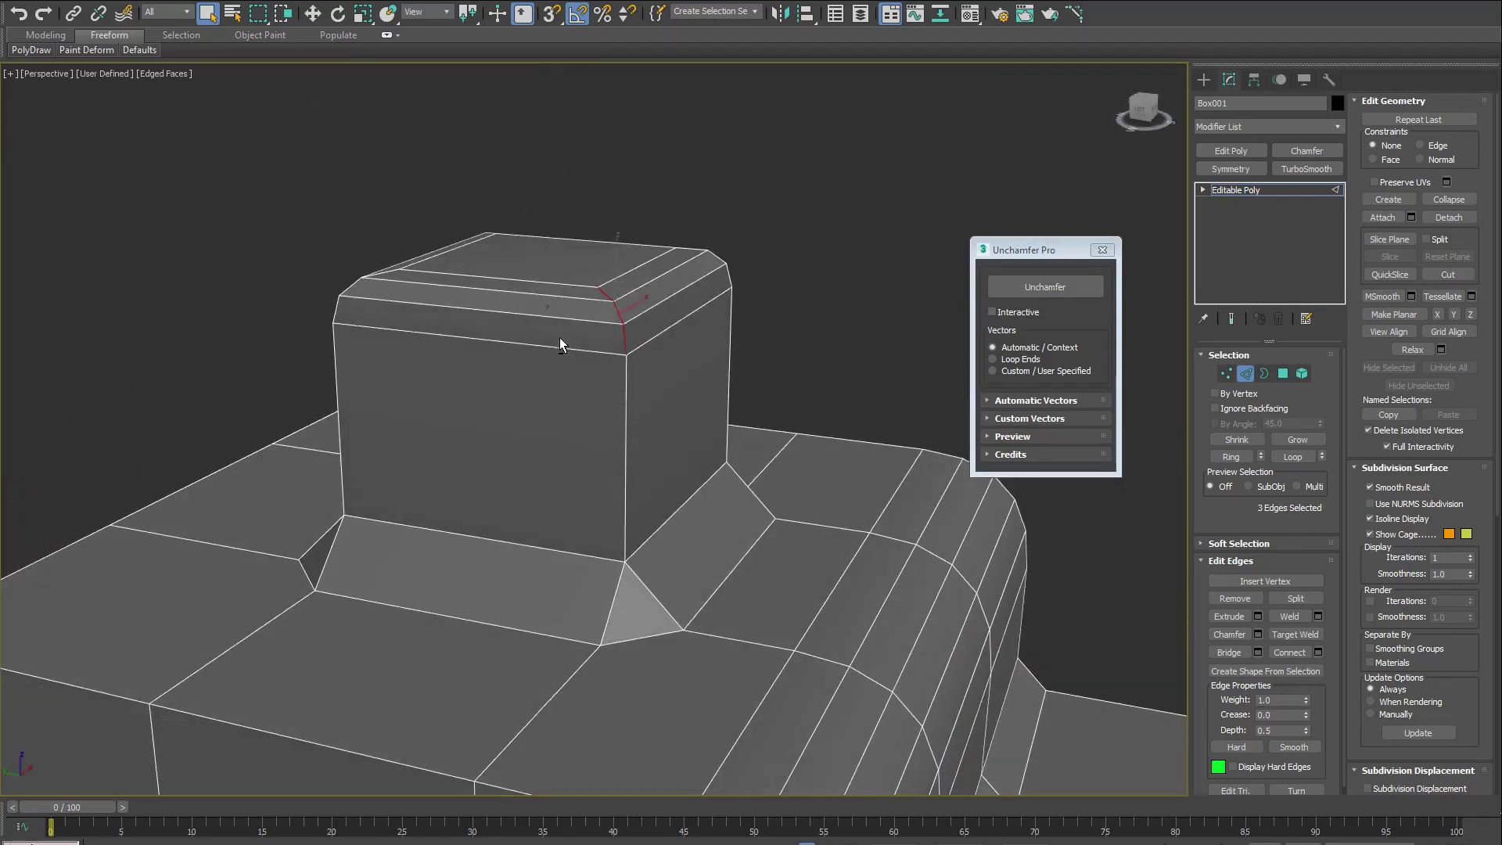
pyautogui.keyDown('alt'); pyautogui.moveTo(560, 337); pyautogui.dragTo(584, 377, button='middle'); pyautogui.keyUp('alt')
pyautogui.hotkey('alt', 'r')
pyautogui.click(1091, 288)
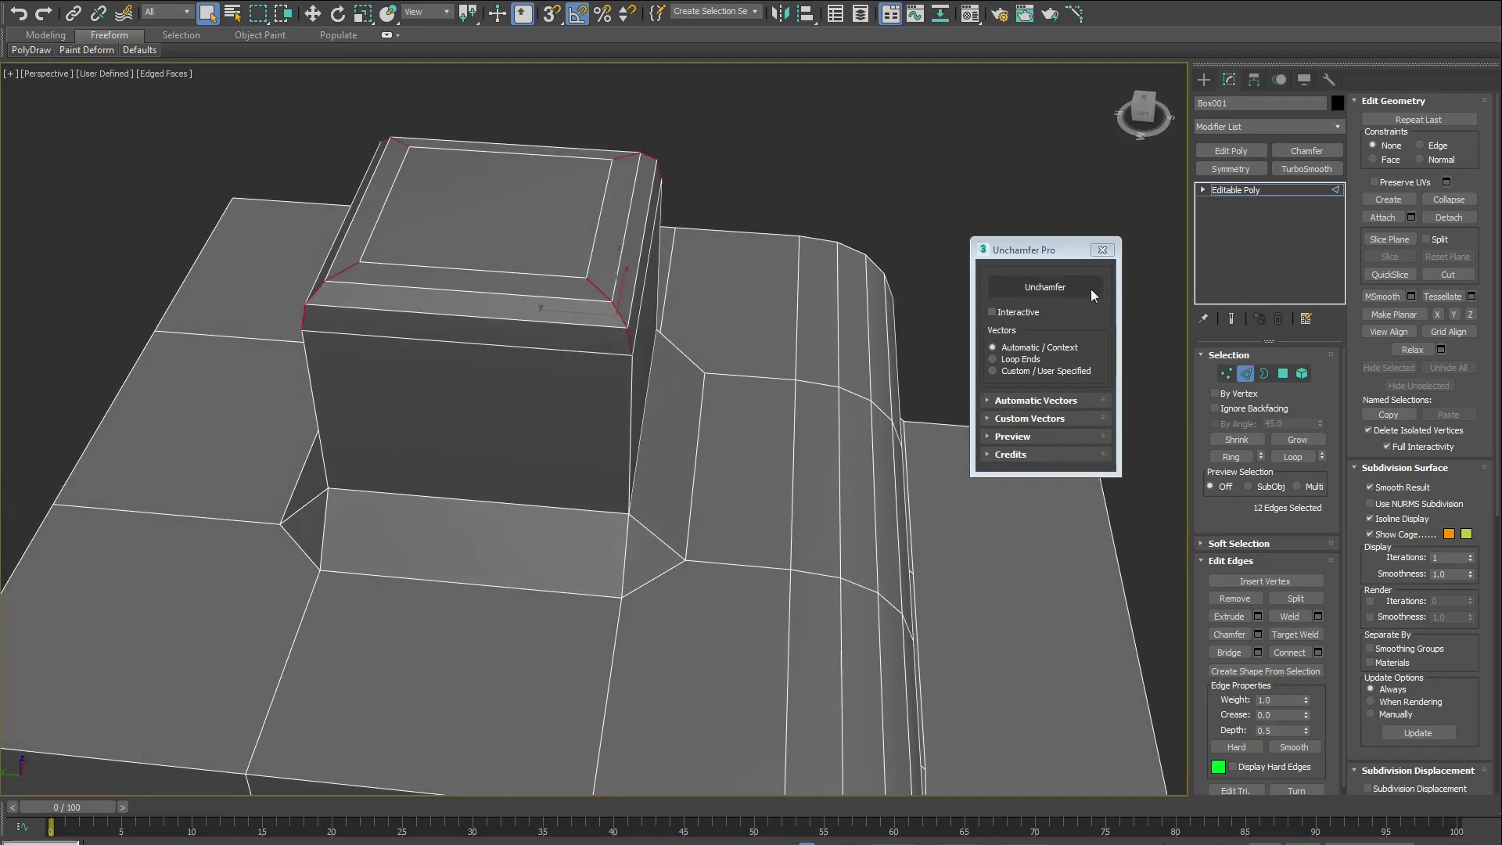
pyautogui.keyDown('alt'); pyautogui.moveTo(693, 422); pyautogui.dragTo(643, 463, button='middle'); pyautogui.keyUp('alt')
pyautogui.hotkey('ctrl', 'z')
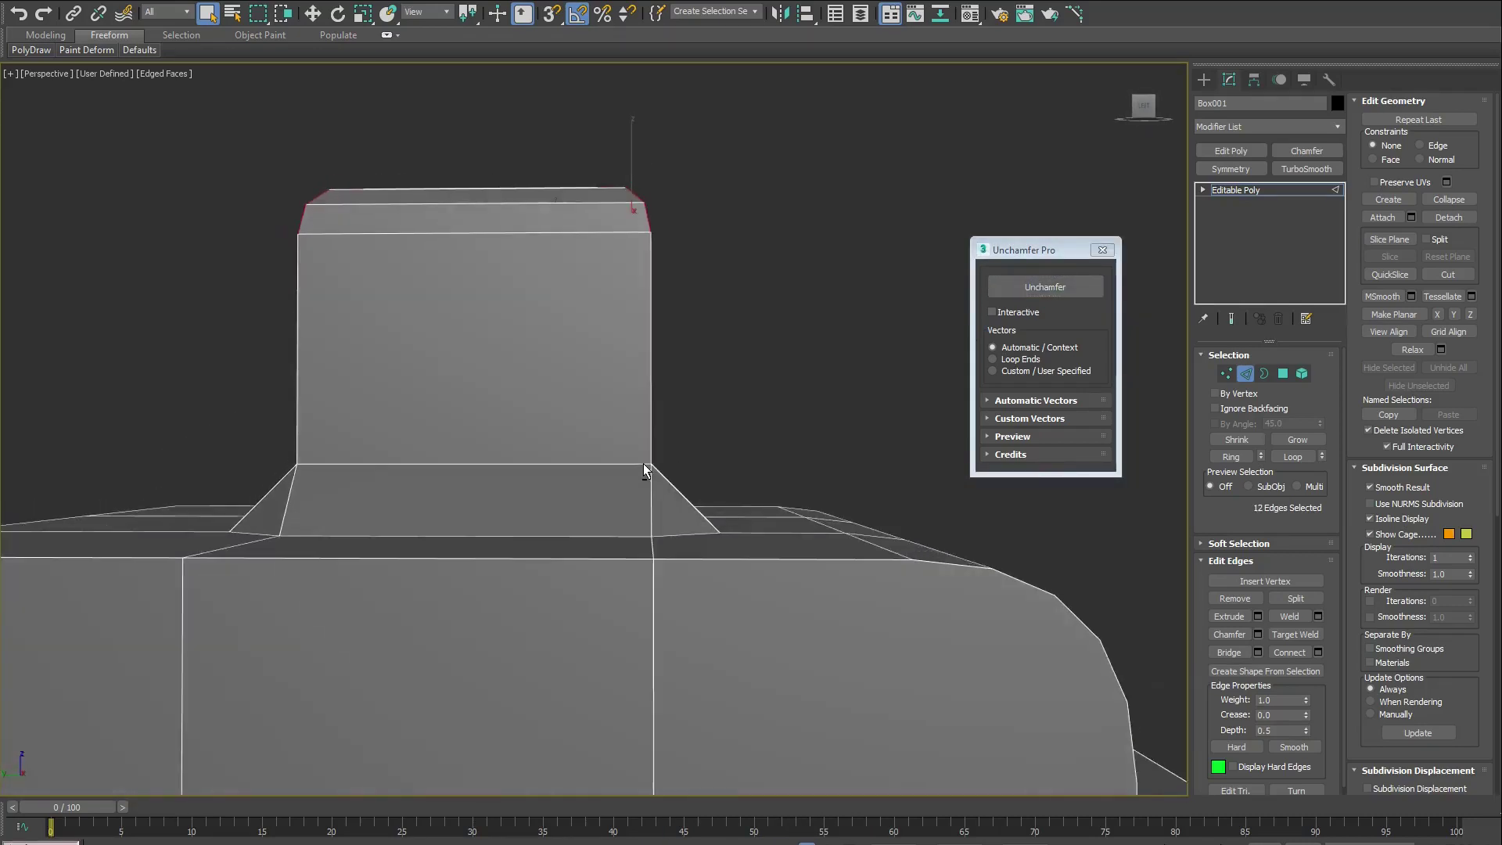
# Select the edges of the triangular corner faces around the base of the small top block
pyautogui.moveTo(226, 498); pyautogui.dragTo(225, 488)
pyautogui.keyDown('alt'); pyautogui.moveTo(513, 501); pyautogui.dragTo(597, 632, button='middle'); pyautogui.keyUp('alt')
pyautogui.keyDown('ctrl'); pyautogui.click(623, 672); pyautogui.keyUp('ctrl')
pyautogui.keyDown('alt'); pyautogui.moveTo(852, 649); pyautogui.dragTo(578, 681, button='middle'); pyautogui.keyUp('alt')
pyautogui.keyDown('ctrl'); pyautogui.click(491, 721); pyautogui.keyUp('ctrl')
pyautogui.keyDown('alt'); pyautogui.moveTo(771, 676); pyautogui.dragTo(532, 682, button='middle'); pyautogui.keyUp('alt')
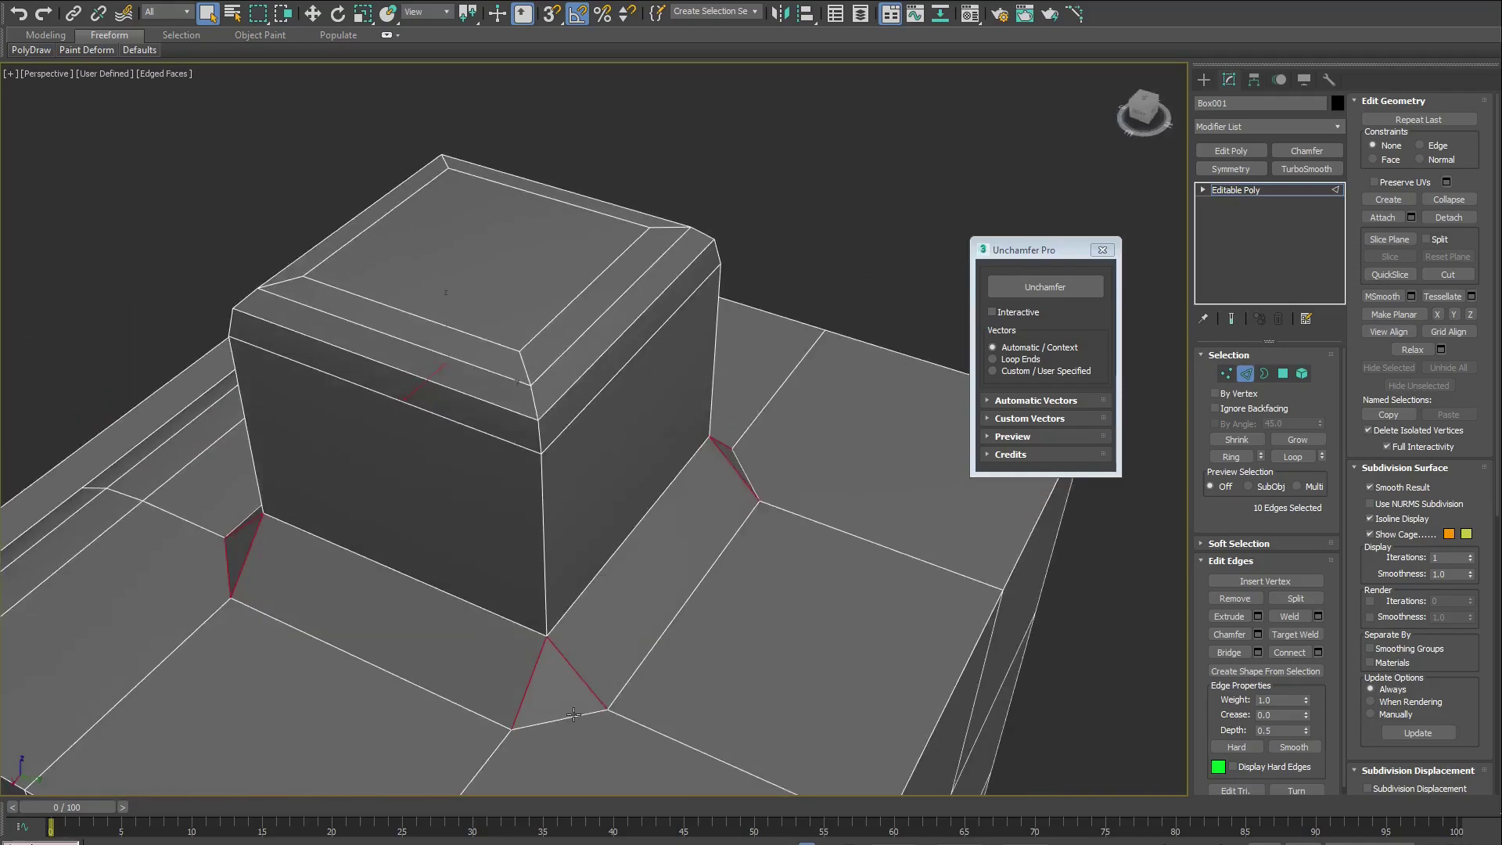
pyautogui.keyDown('ctrl'); pyautogui.click(562, 718); pyautogui.keyUp('ctrl')
pyautogui.keyDown('alt'); pyautogui.moveTo(771, 692); pyautogui.dragTo(598, 692, button='middle'); pyautogui.keyUp('alt')
pyautogui.keyDown('ctrl'); pyautogui.click(658, 697); pyautogui.keyUp('ctrl')
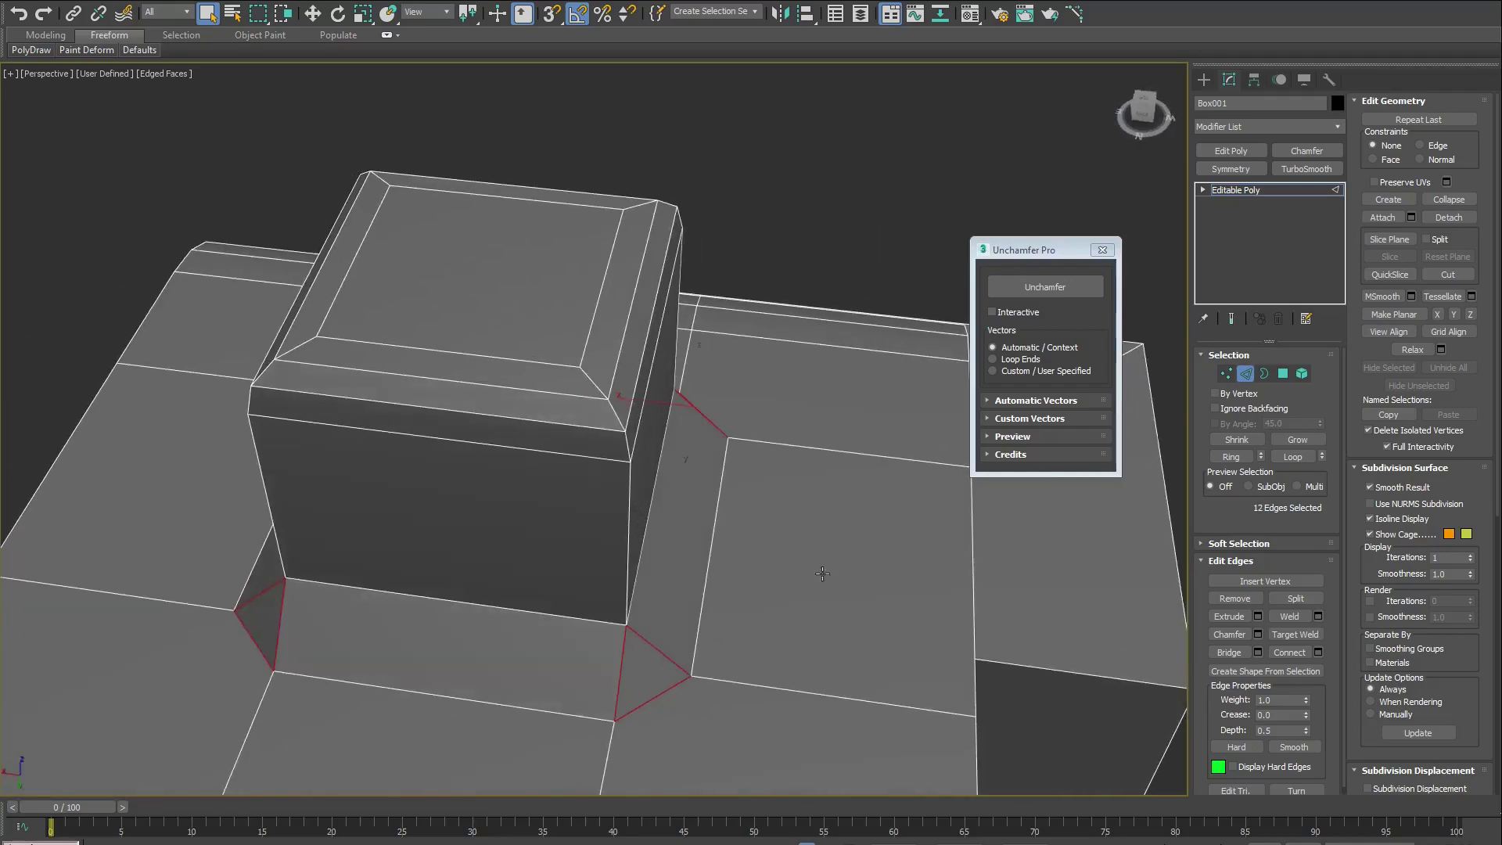
# Unchamfer the crease around the small top block's base, inspect the geometry and undo the operation
pyautogui.click(1040, 282)
pyautogui.keyDown('alt'); pyautogui.moveTo(639, 682); pyautogui.dragTo(938, 614, button='middle'); pyautogui.keyUp('alt')
pyautogui.scroll(-6, 890, 615)
pyautogui.keyDown('alt'); pyautogui.moveTo(794, 617); pyautogui.dragTo(777, 554, button='middle'); pyautogui.keyUp('alt')
pyautogui.hotkey('ctrl', 'z')
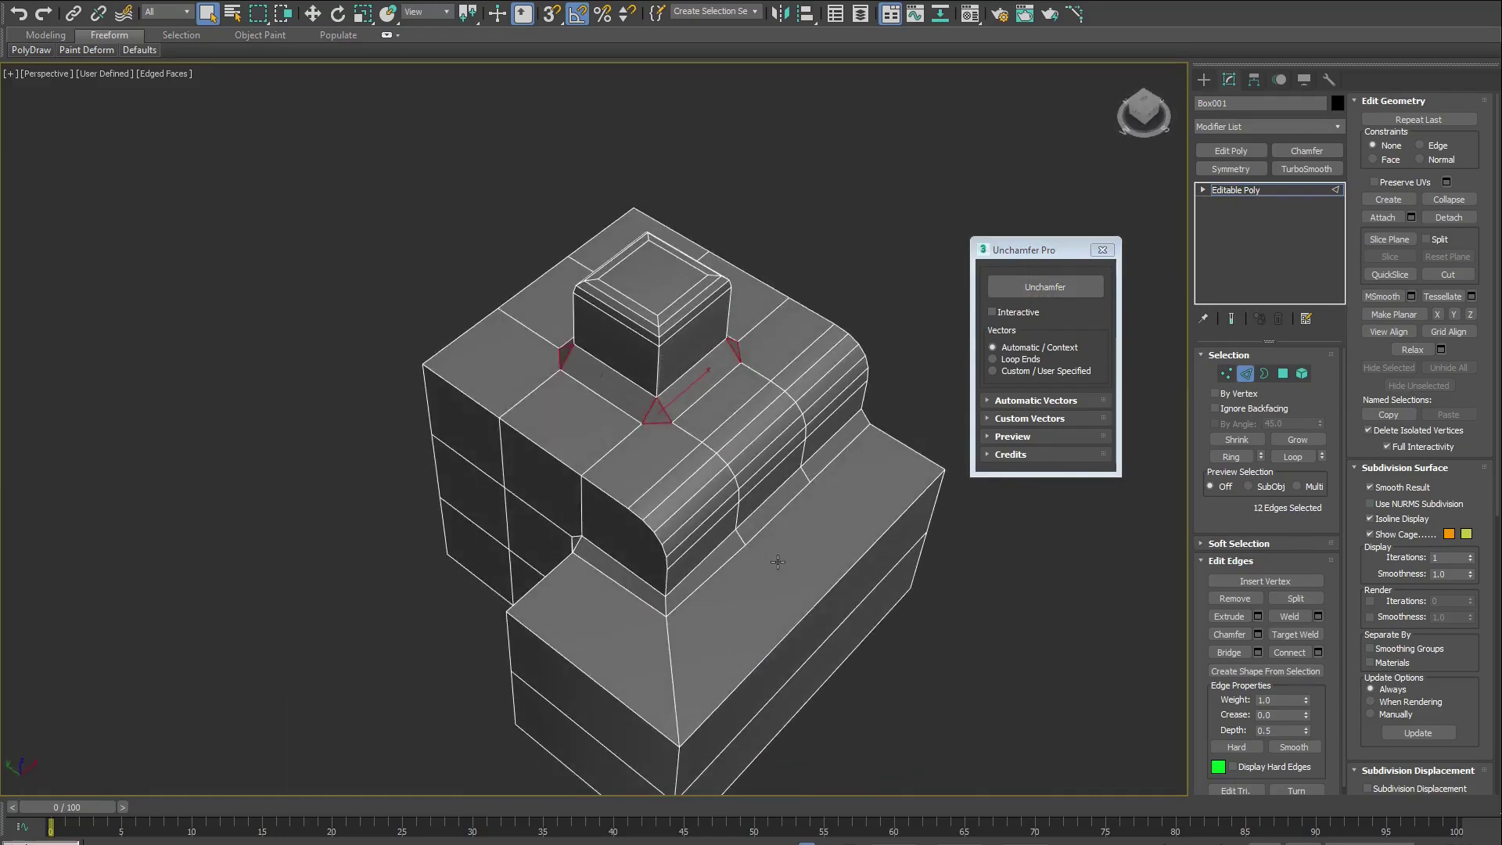
# Look over the whole stacked block model and move the Unchamfer Pro dialog lower
pyautogui.moveTo(779, 636); pyautogui.dragTo(710, 534, button='middle')
pyautogui.scroll(3, 706, 523)
pyautogui.scroll(-3, 706, 523)
pyautogui.moveTo(709, 456); pyautogui.dragTo(702, 486, button='middle')
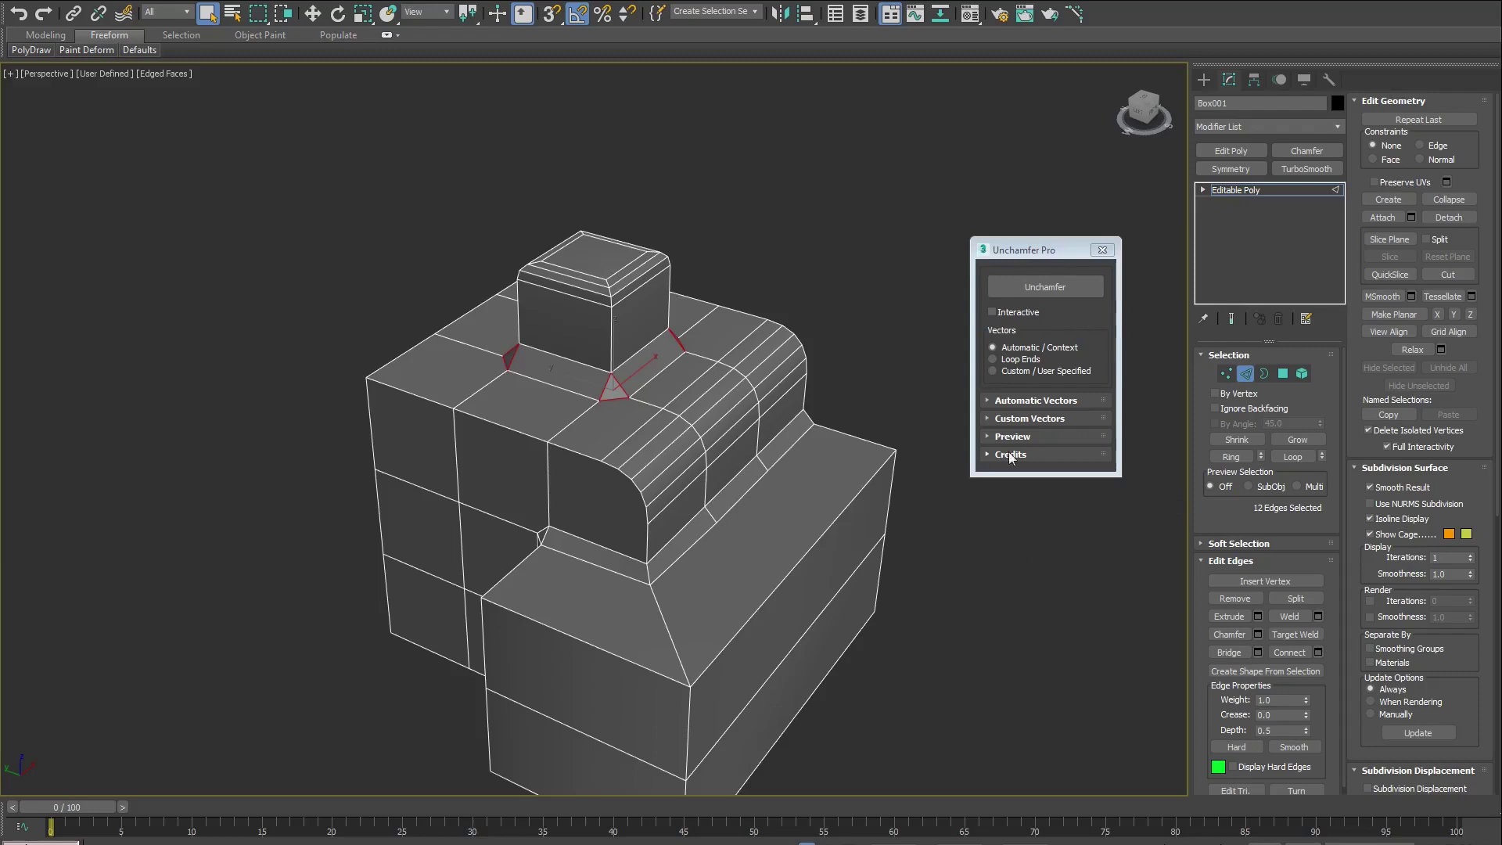
pyautogui.moveTo(1047, 253); pyautogui.dragTo(1035, 349)
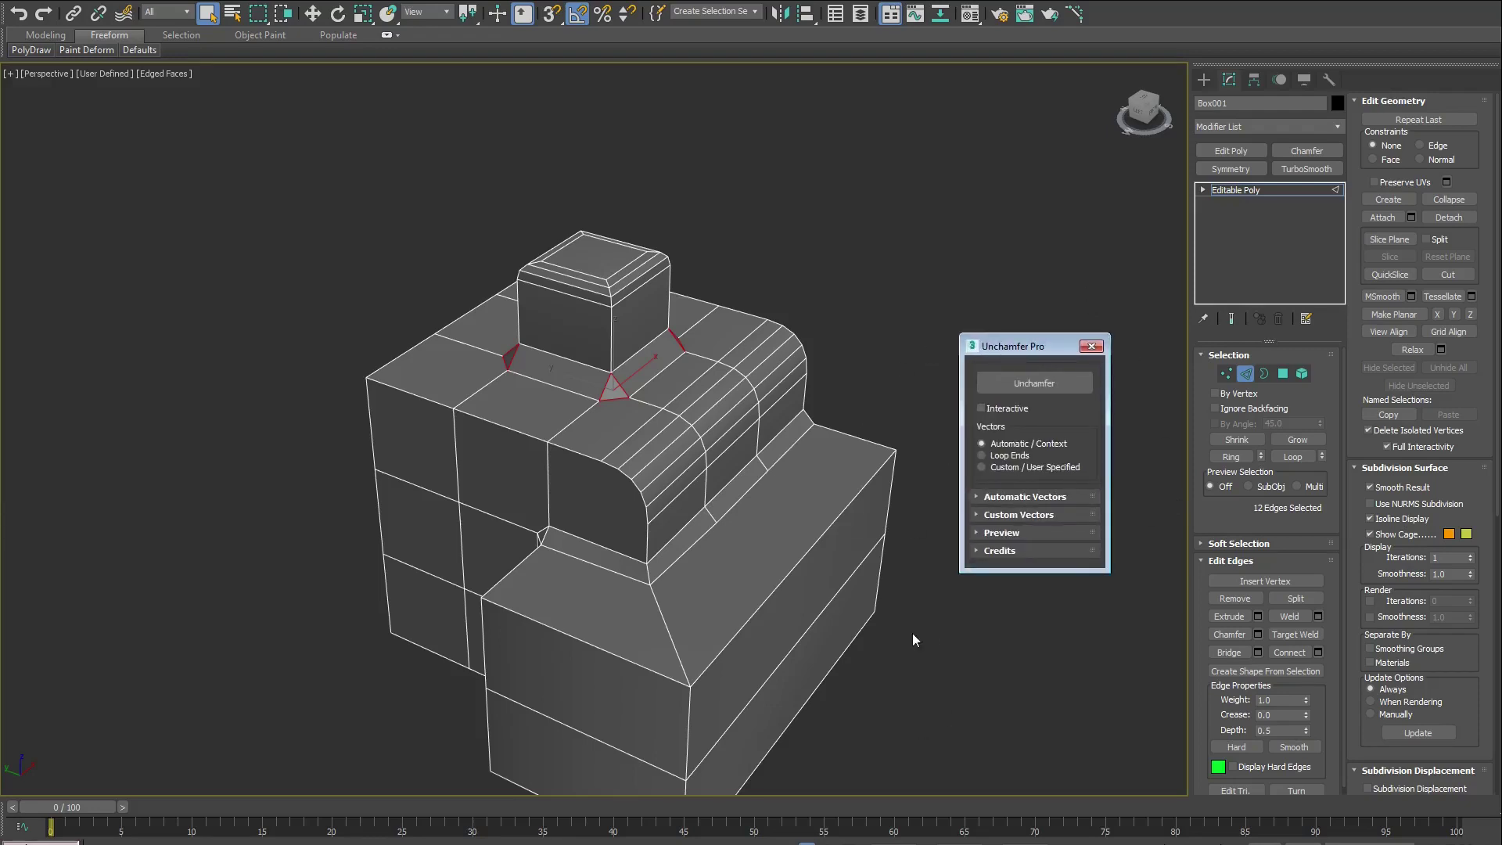
# Select the arc edges across the end of the upper block's rounded edge and expand the selection to rings
pyautogui.moveTo(748, 660); pyautogui.dragTo(759, 659, button='middle')
pyautogui.scroll(3, 711, 530)
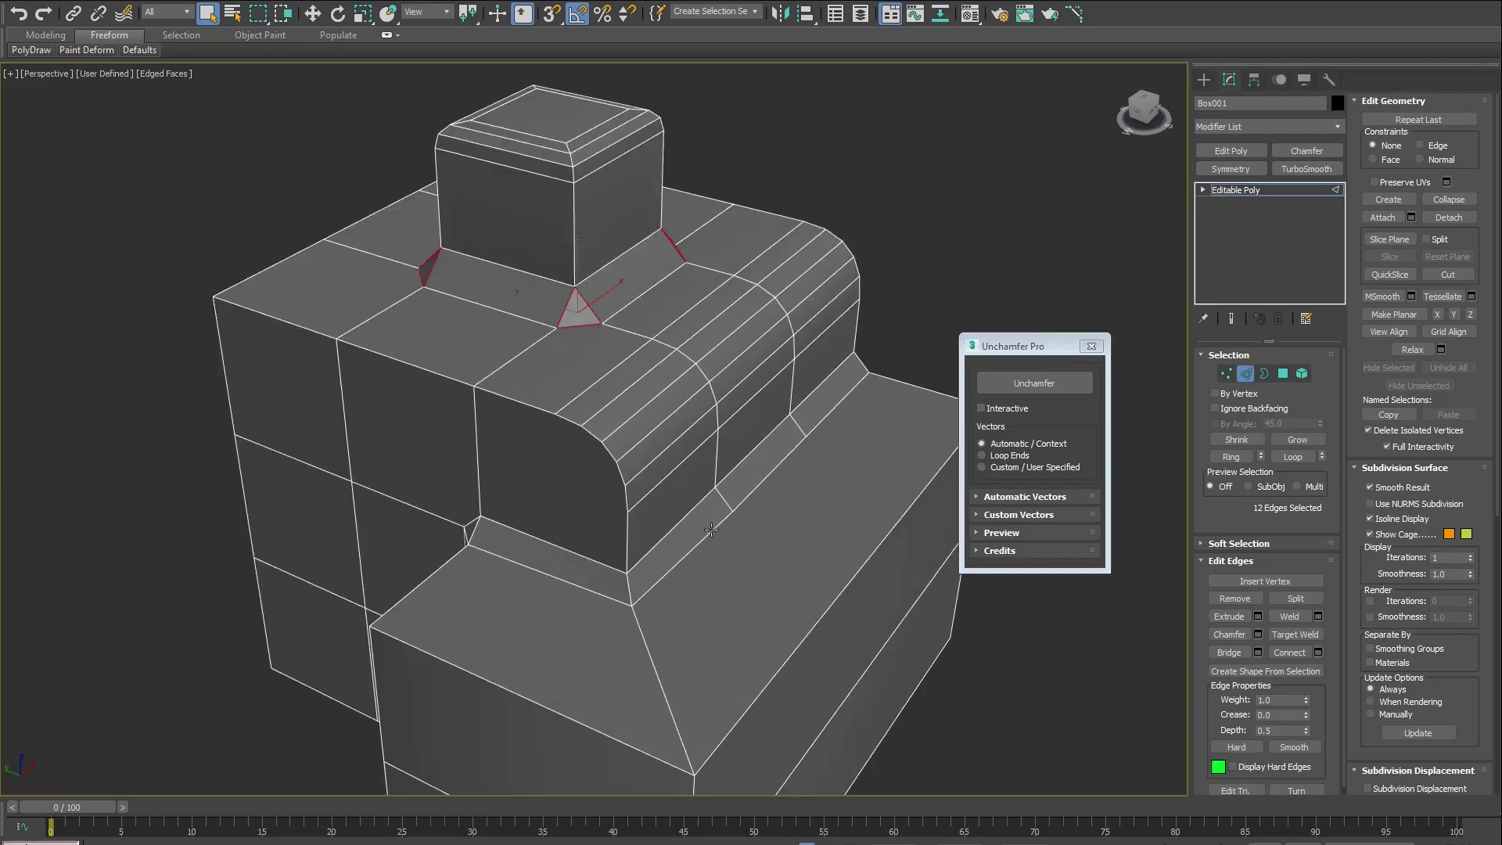
pyautogui.moveTo(730, 356); pyautogui.dragTo(743, 512, button='middle')
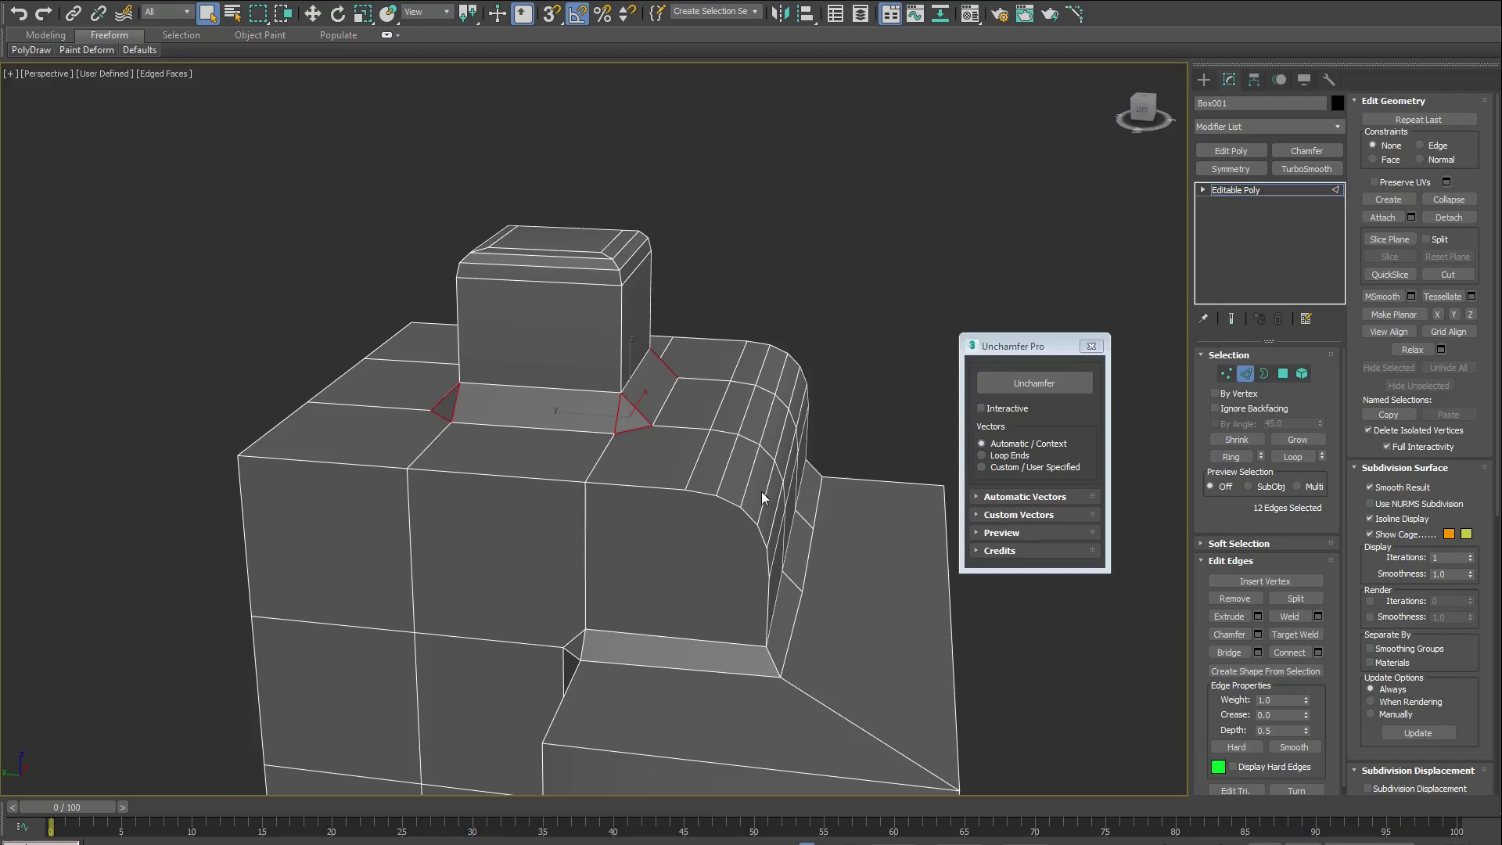
pyautogui.click(708, 494)
pyautogui.keyDown('alt'); pyautogui.moveTo(766, 531); pyautogui.dragTo(721, 540, button='middle'); pyautogui.keyUp('alt')
pyautogui.keyDown('ctrl'); pyautogui.click(729, 505); pyautogui.keyUp('ctrl')
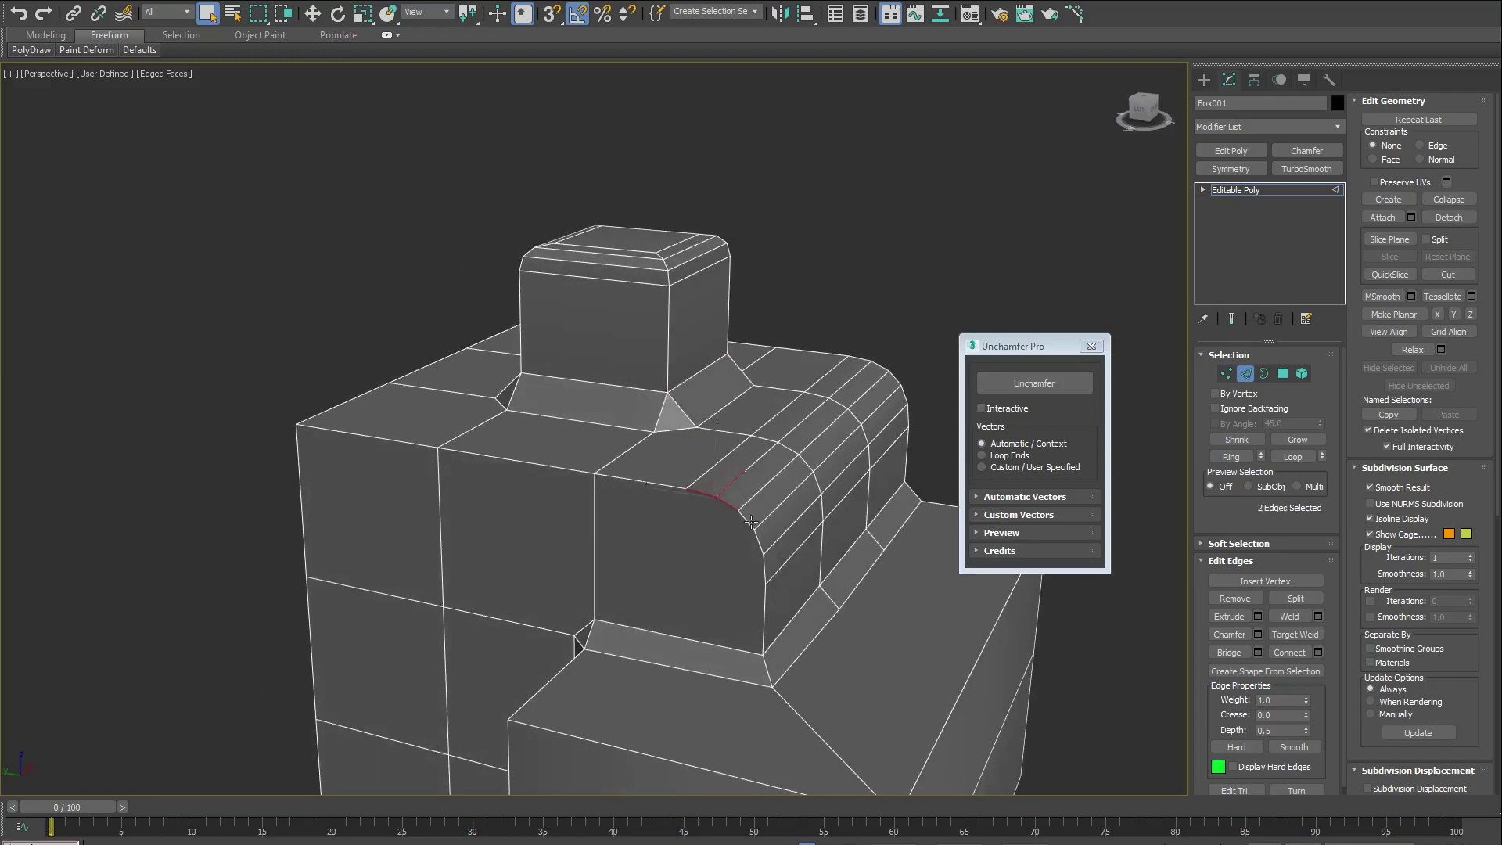
pyautogui.keyDown('ctrl'); pyautogui.click(750, 522); pyautogui.keyUp('ctrl')
pyautogui.keyDown('ctrl'); pyautogui.click(761, 546); pyautogui.keyUp('ctrl')
pyautogui.hotkey('alt', 'r')
pyautogui.keyDown('alt'); pyautogui.moveTo(815, 551); pyautogui.dragTo(810, 539, button='middle'); pyautogui.keyUp('alt')
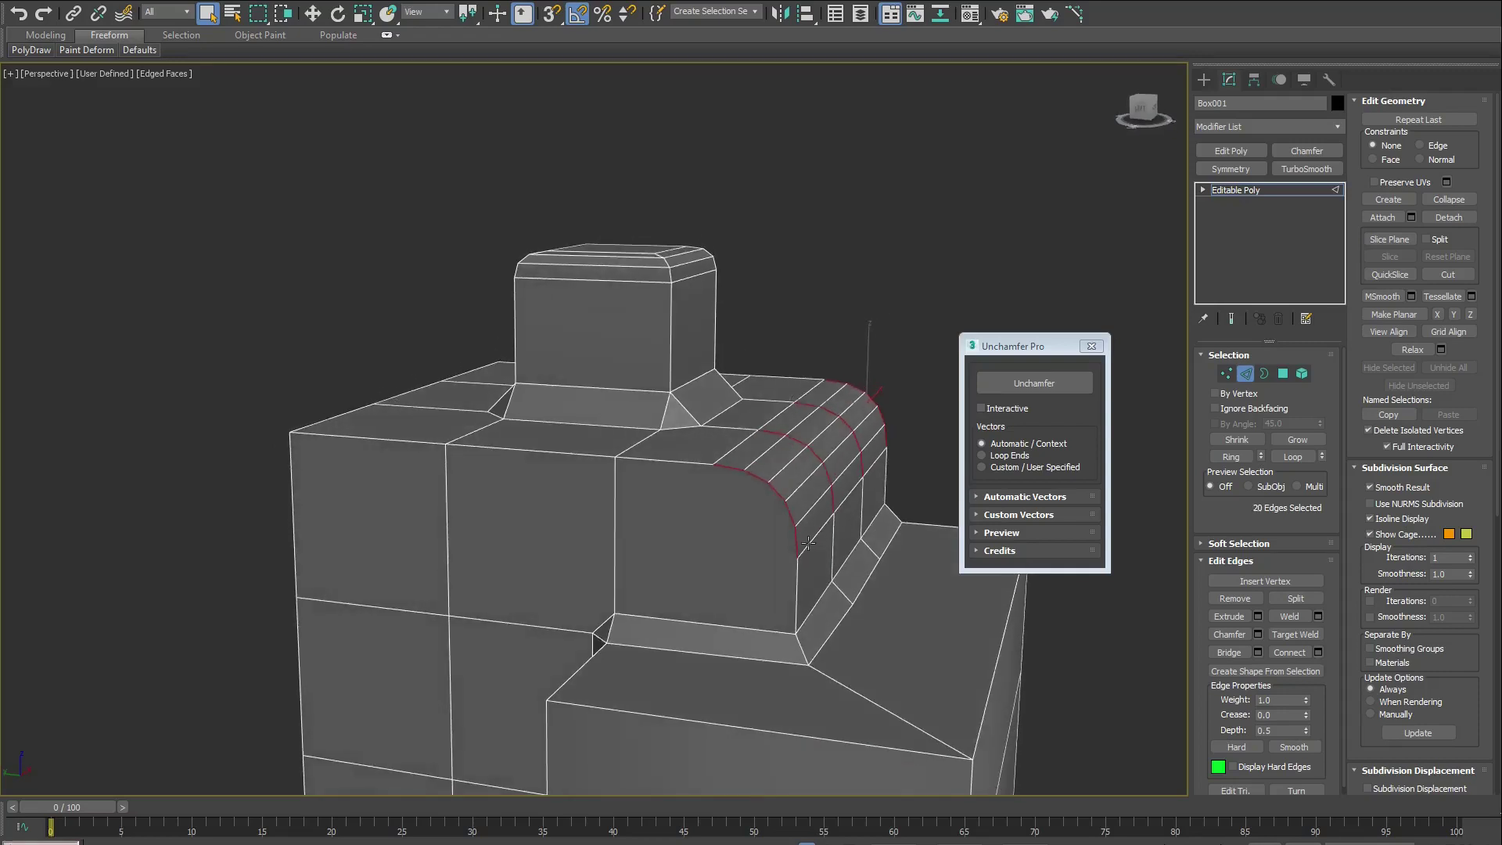
# Unchamfer the upper block's rounded edge in Automatic / Context mode and undo the operation
pyautogui.scroll(2, 811, 538)
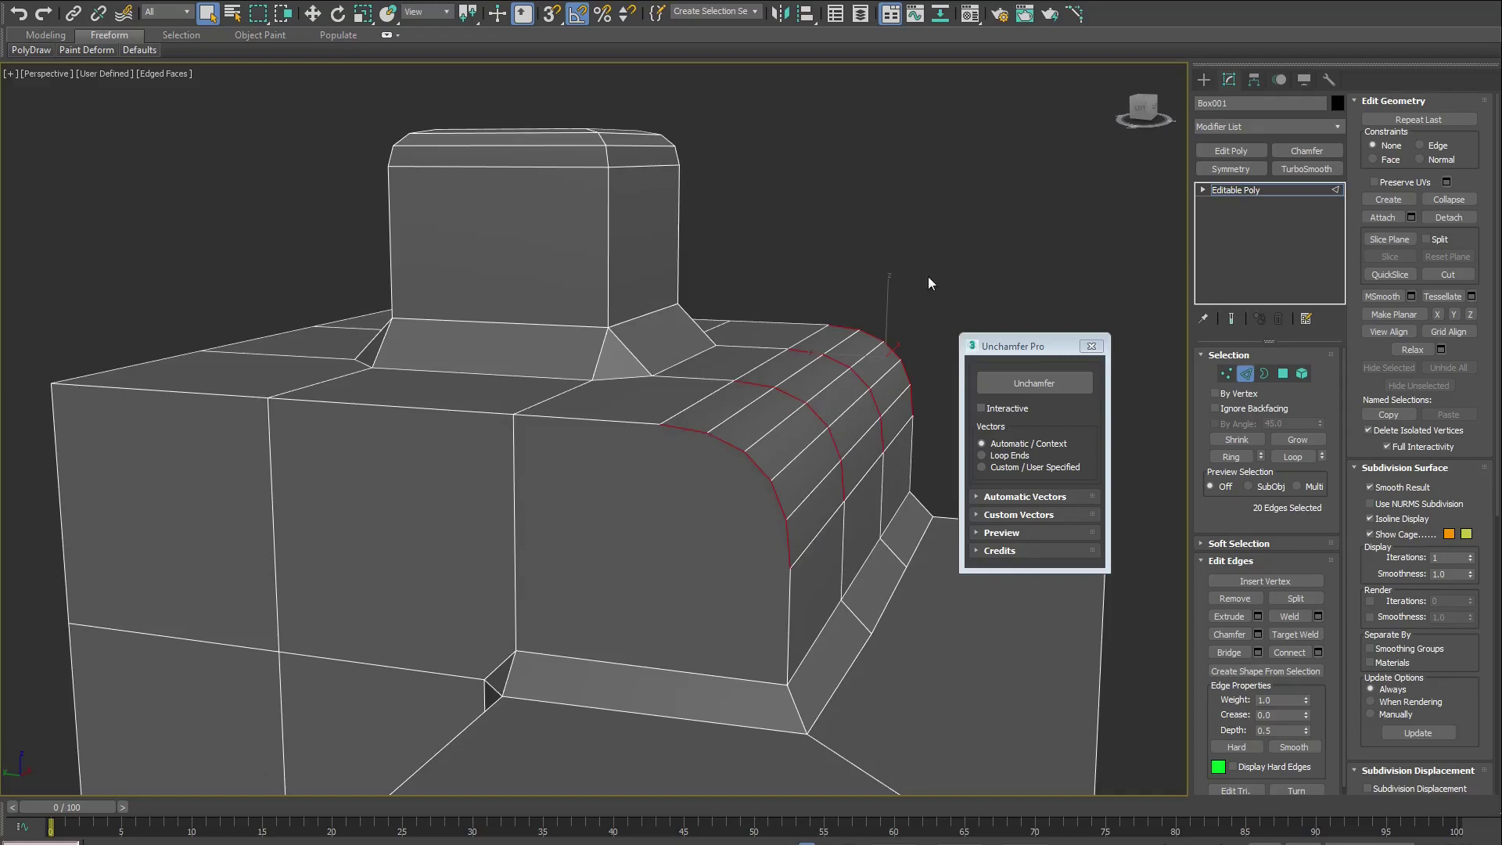
pyautogui.click(1034, 384)
pyautogui.hotkey('ctrl', 'z')
# Try an Interactive unchamfer on the rounded edge by varying its amount, cancel it and turn Interactive mode off
pyautogui.click(1014, 408)
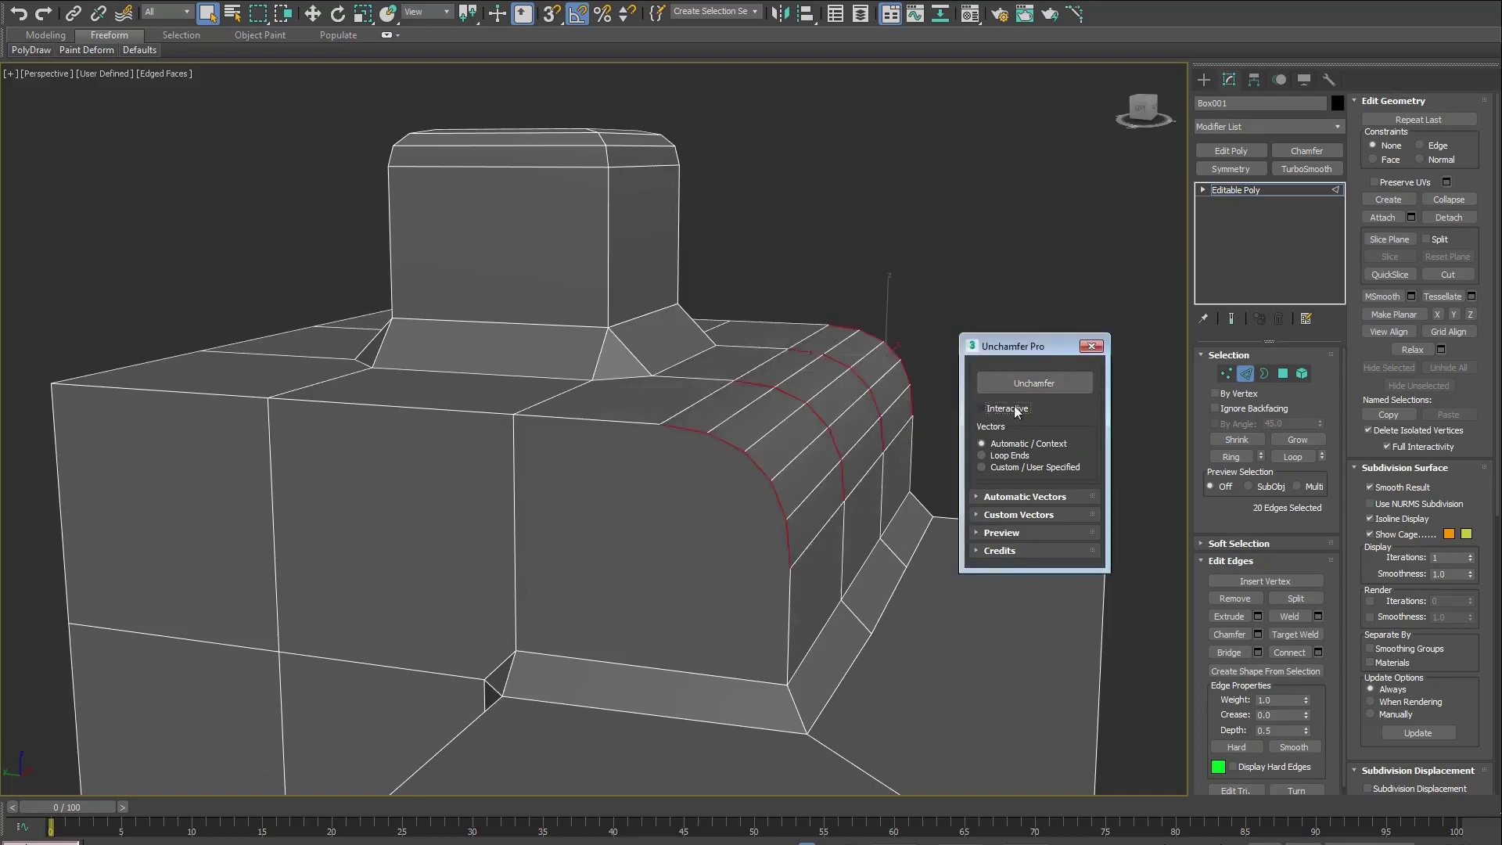
pyautogui.click(1030, 387)
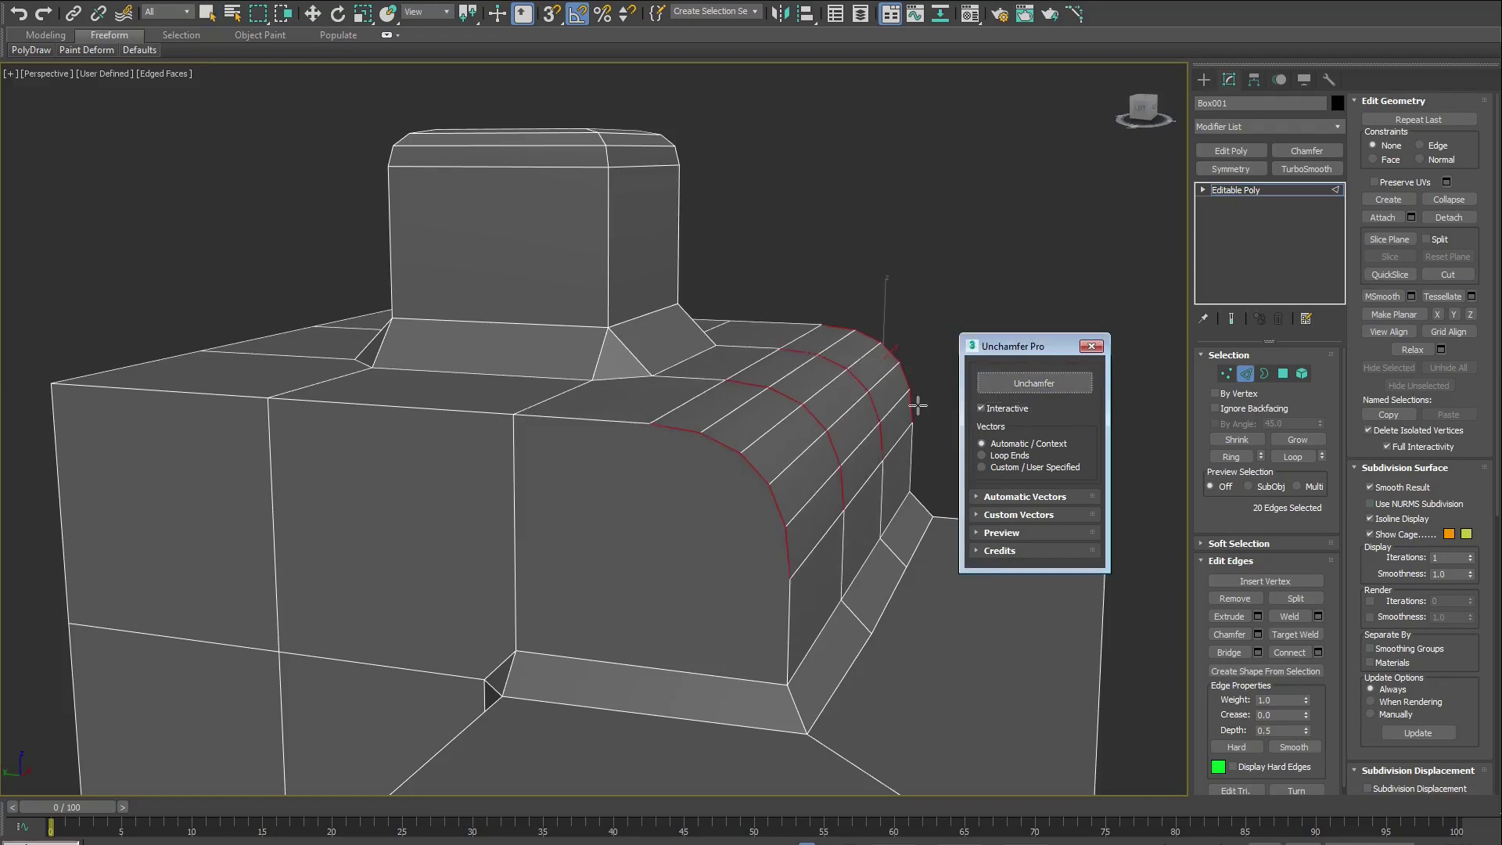
pyautogui.moveTo(917, 406); pyautogui.dragTo(904, 236)
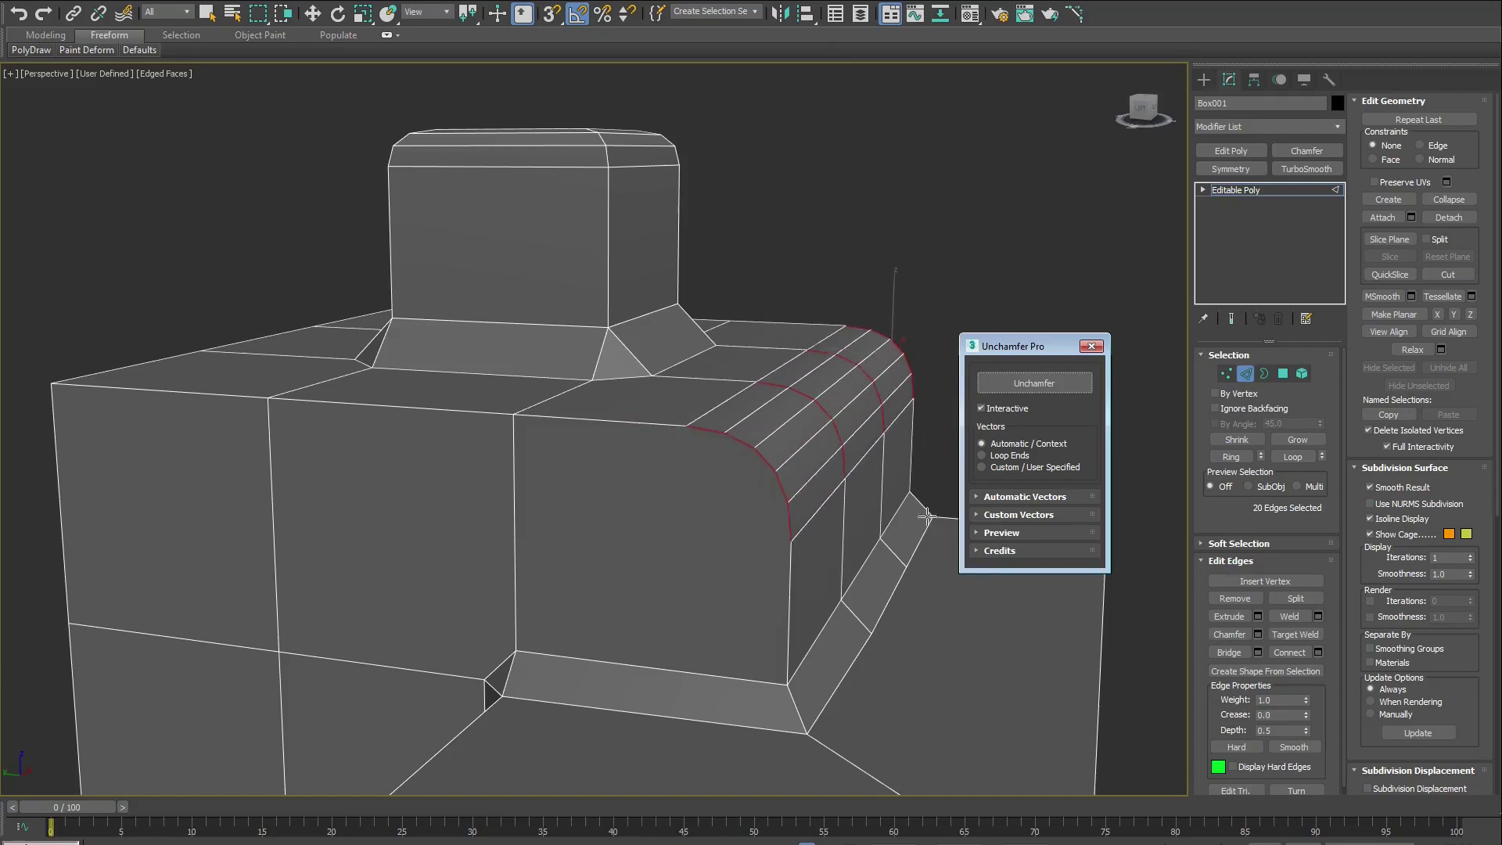
pyautogui.click(919, 486)
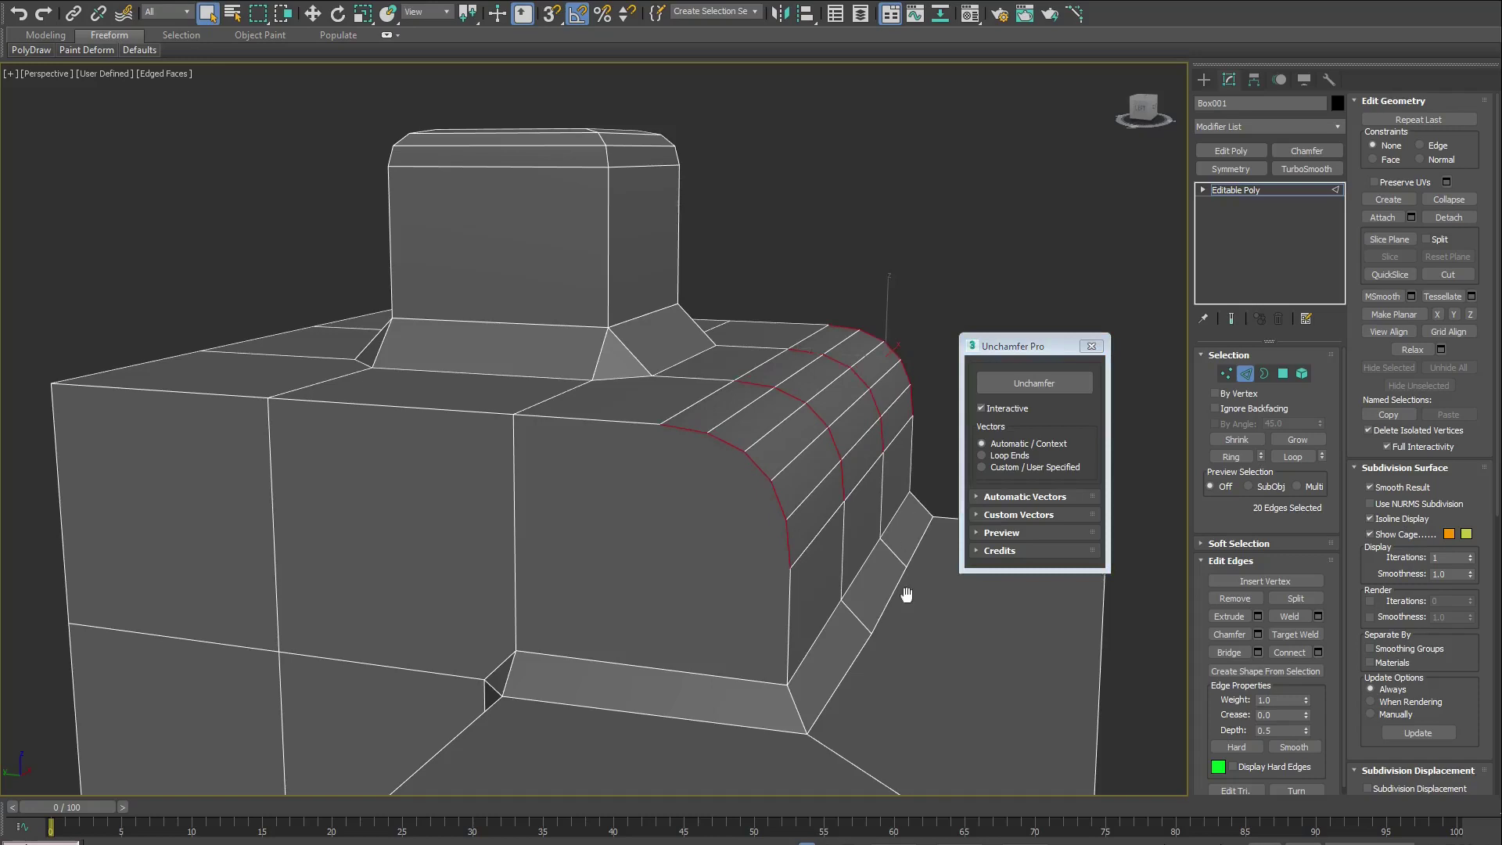
pyautogui.scroll(-3, 823, 520)
pyautogui.moveTo(905, 593); pyautogui.dragTo(818, 551, button='middle')
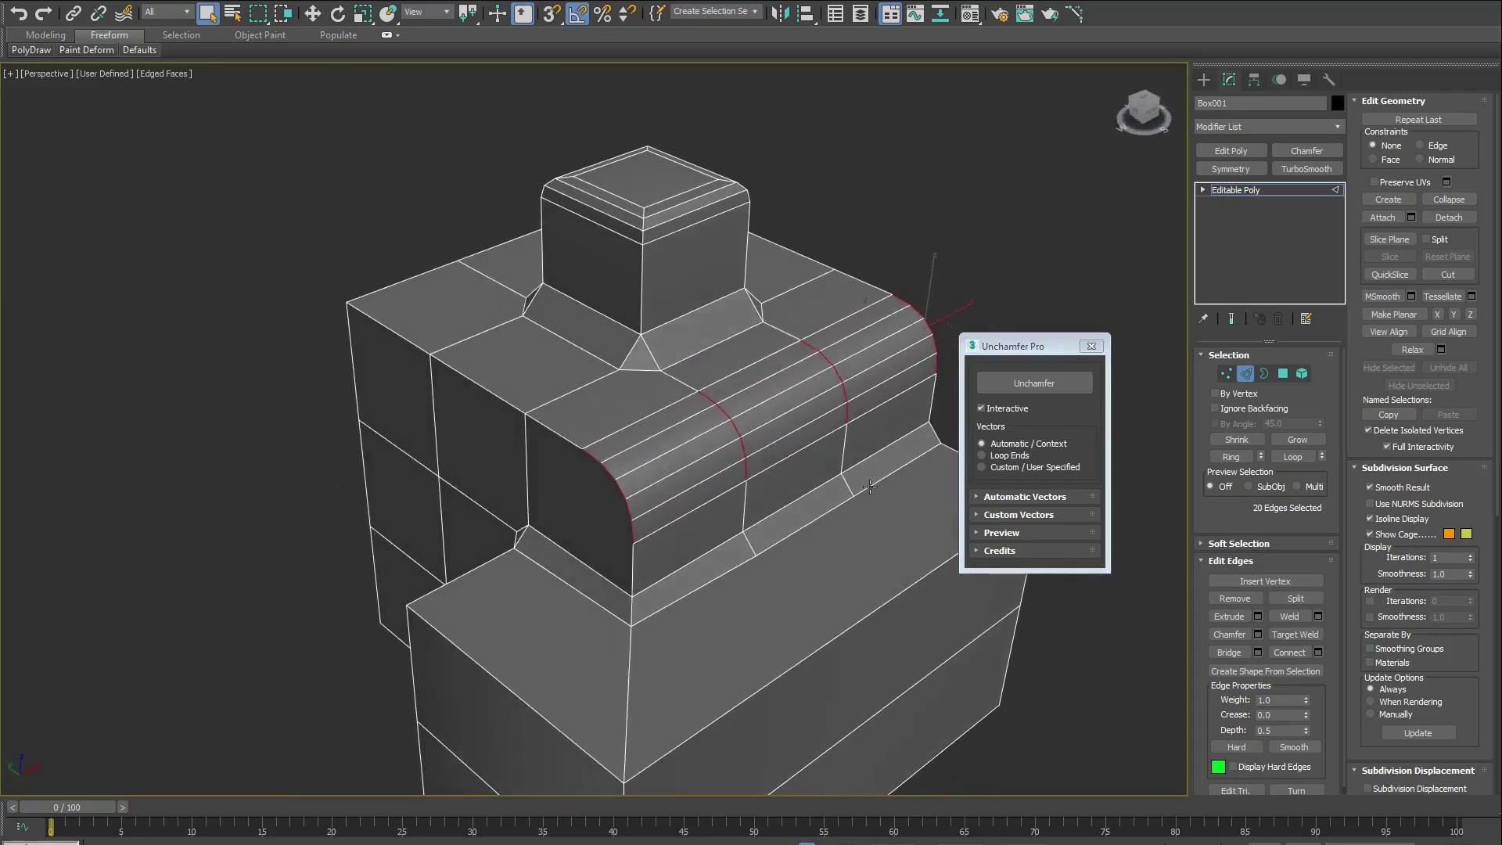
pyautogui.moveTo(863, 480); pyautogui.dragTo(684, 317, button='middle')
pyautogui.click(1003, 407)
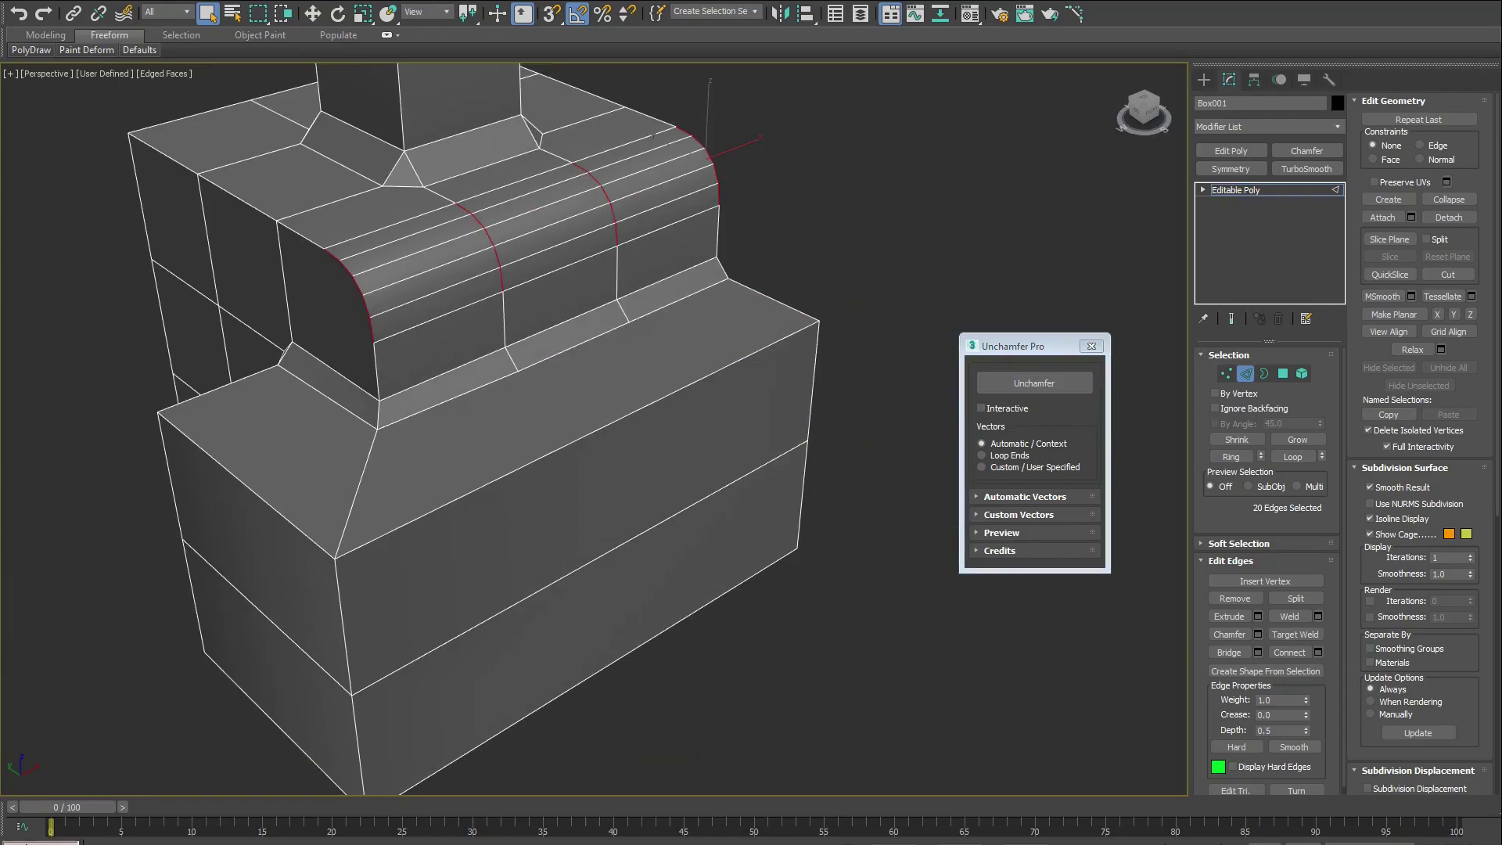
# Examine the flat sample planes laid out beside the block models
pyautogui.scroll(-5, 865, 719)
pyautogui.moveTo(865, 719); pyautogui.dragTo(797, 632, button='middle')
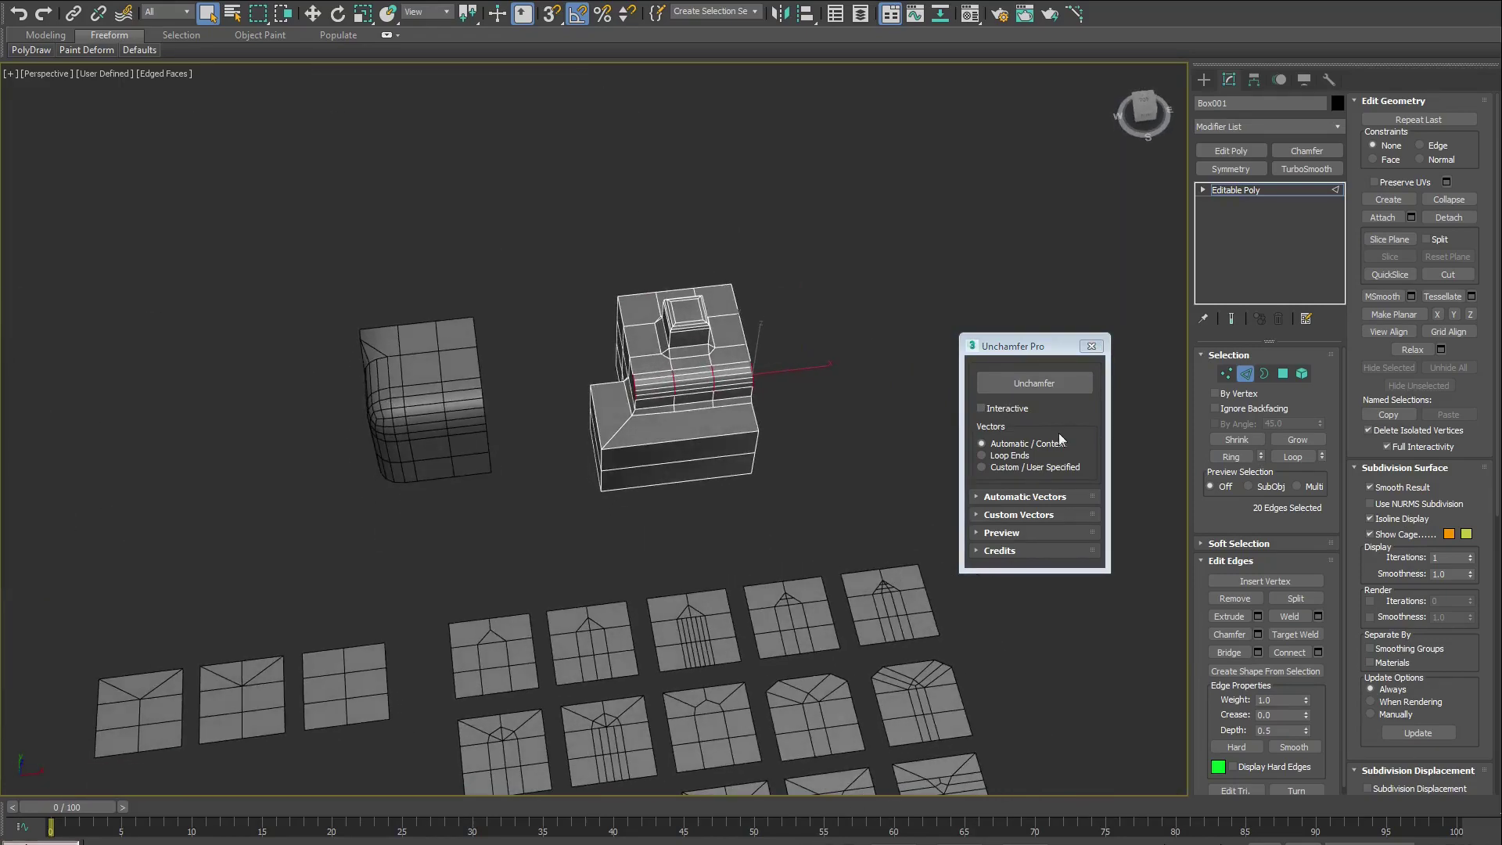
pyautogui.scroll(-4, 707, 724)
pyautogui.moveTo(707, 725); pyautogui.dragTo(765, 561, button='middle')
pyautogui.scroll(3, 765, 561)
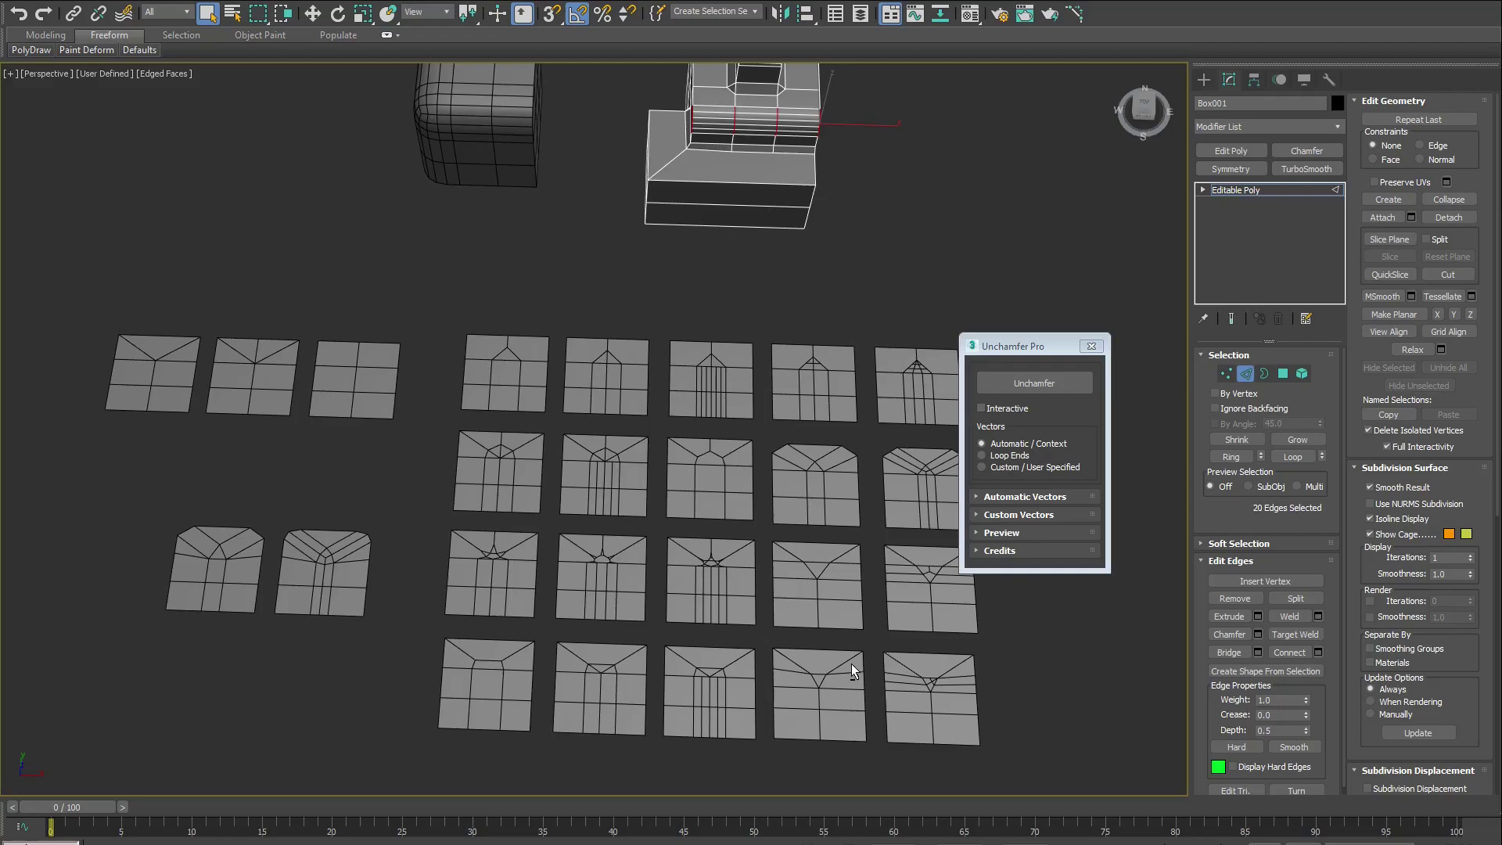
pyautogui.keyDown('alt'); pyautogui.moveTo(851, 664); pyautogui.dragTo(860, 632, button='middle'); pyautogui.keyUp('alt')
pyautogui.moveTo(799, 294); pyautogui.dragTo(732, 340, button='middle')
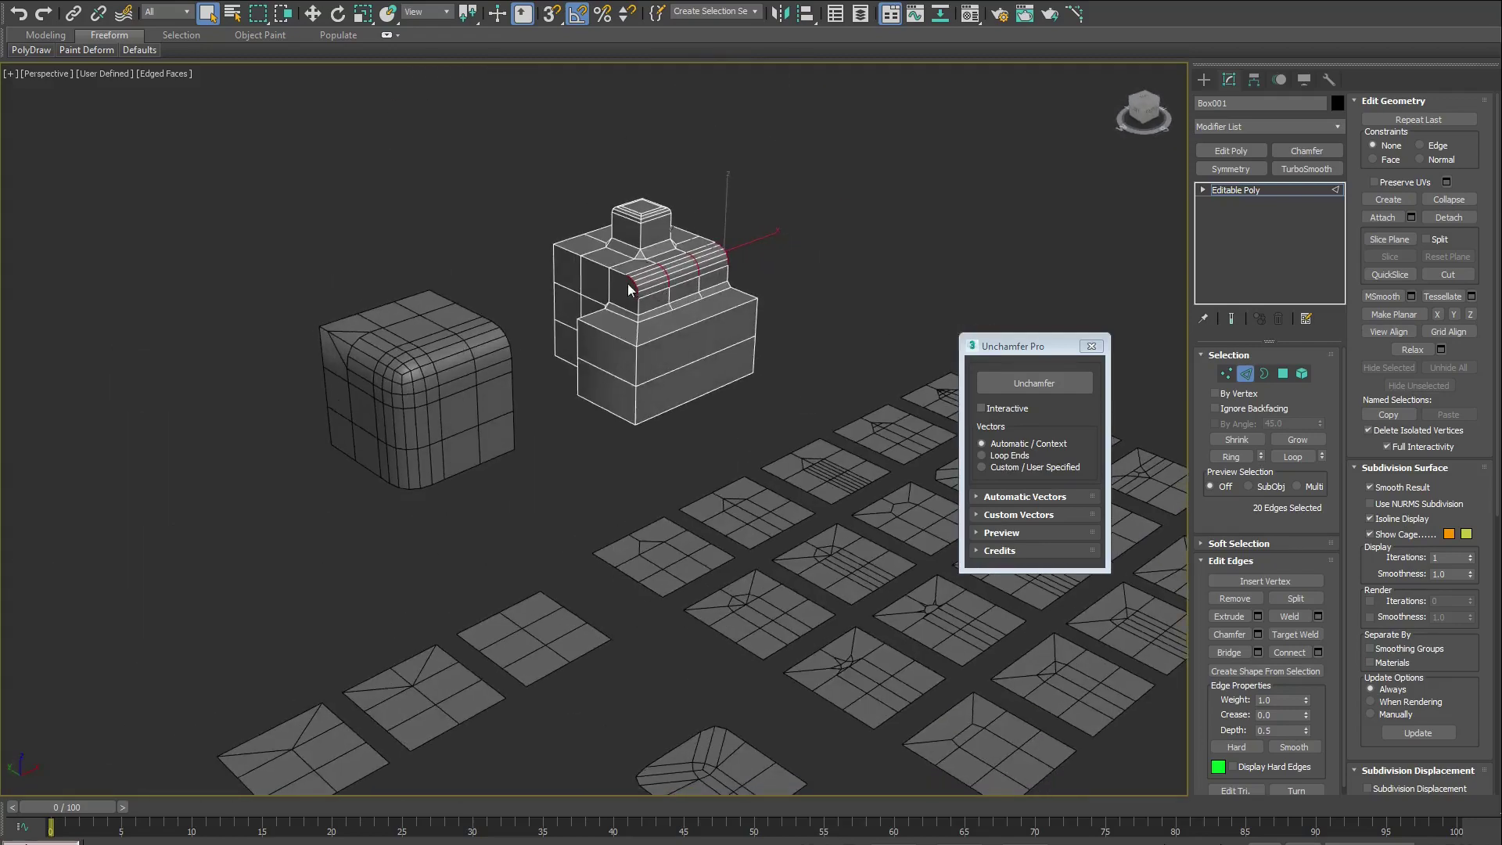
pyautogui.keyDown('alt'); pyautogui.moveTo(931, 595); pyautogui.dragTo(831, 599, button='middle'); pyautogui.keyUp('alt')
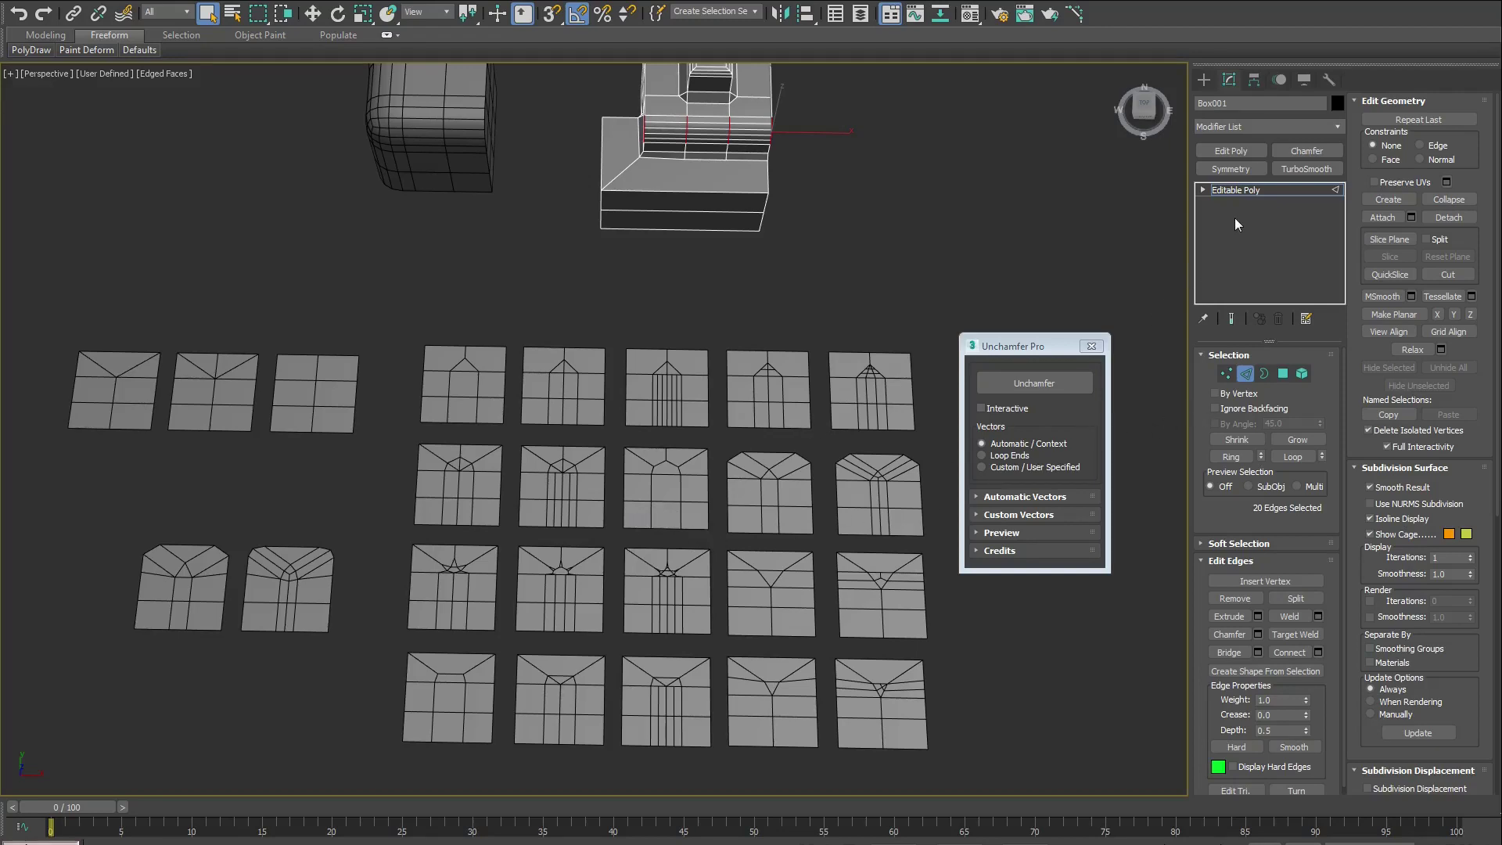
# Leave edge level, select the object made of the twenty sample planes and compare it with the neighbouring planes
pyautogui.click(1249, 191)
pyautogui.click(765, 522)
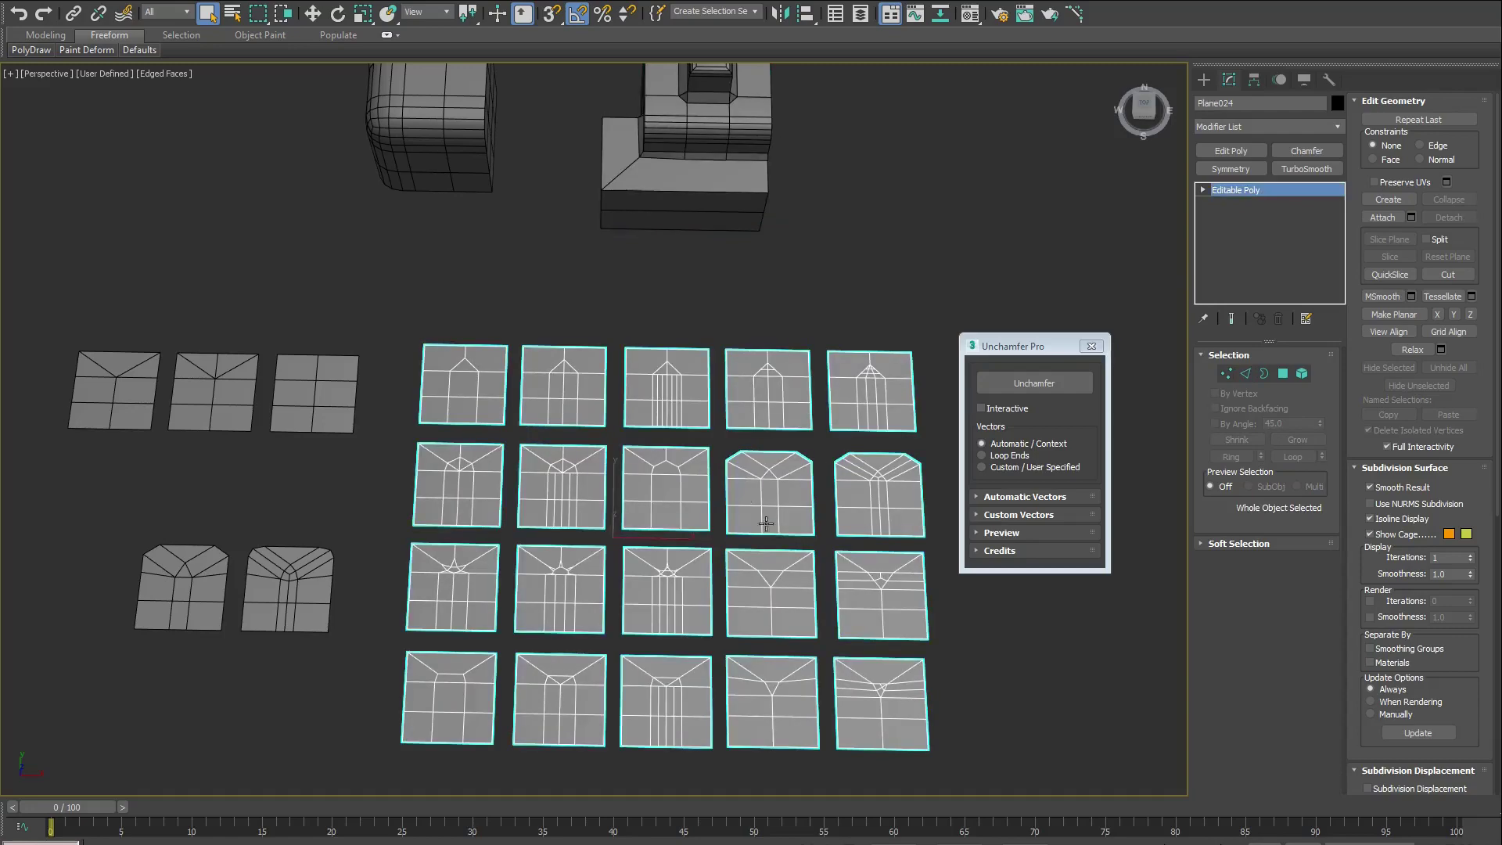
pyautogui.moveTo(603, 637)
pyautogui.mouseDown(button='middle')
pyautogui.moveTo(549, 606)
pyautogui.moveTo(604, 633)
pyautogui.mouseUp(button='middle')
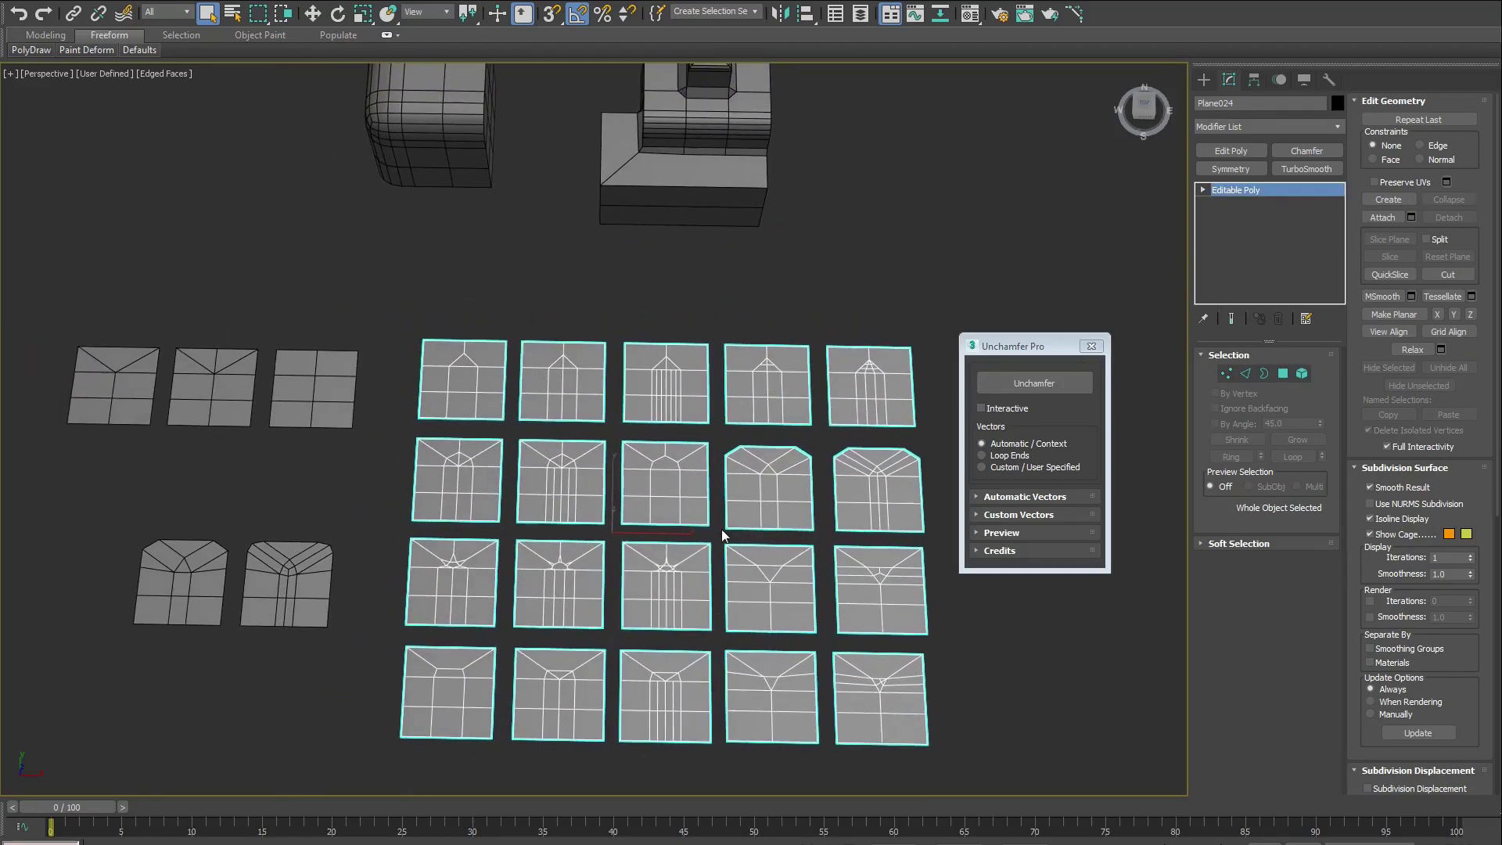
pyautogui.moveTo(560, 512); pyautogui.dragTo(876, 629, button='middle')
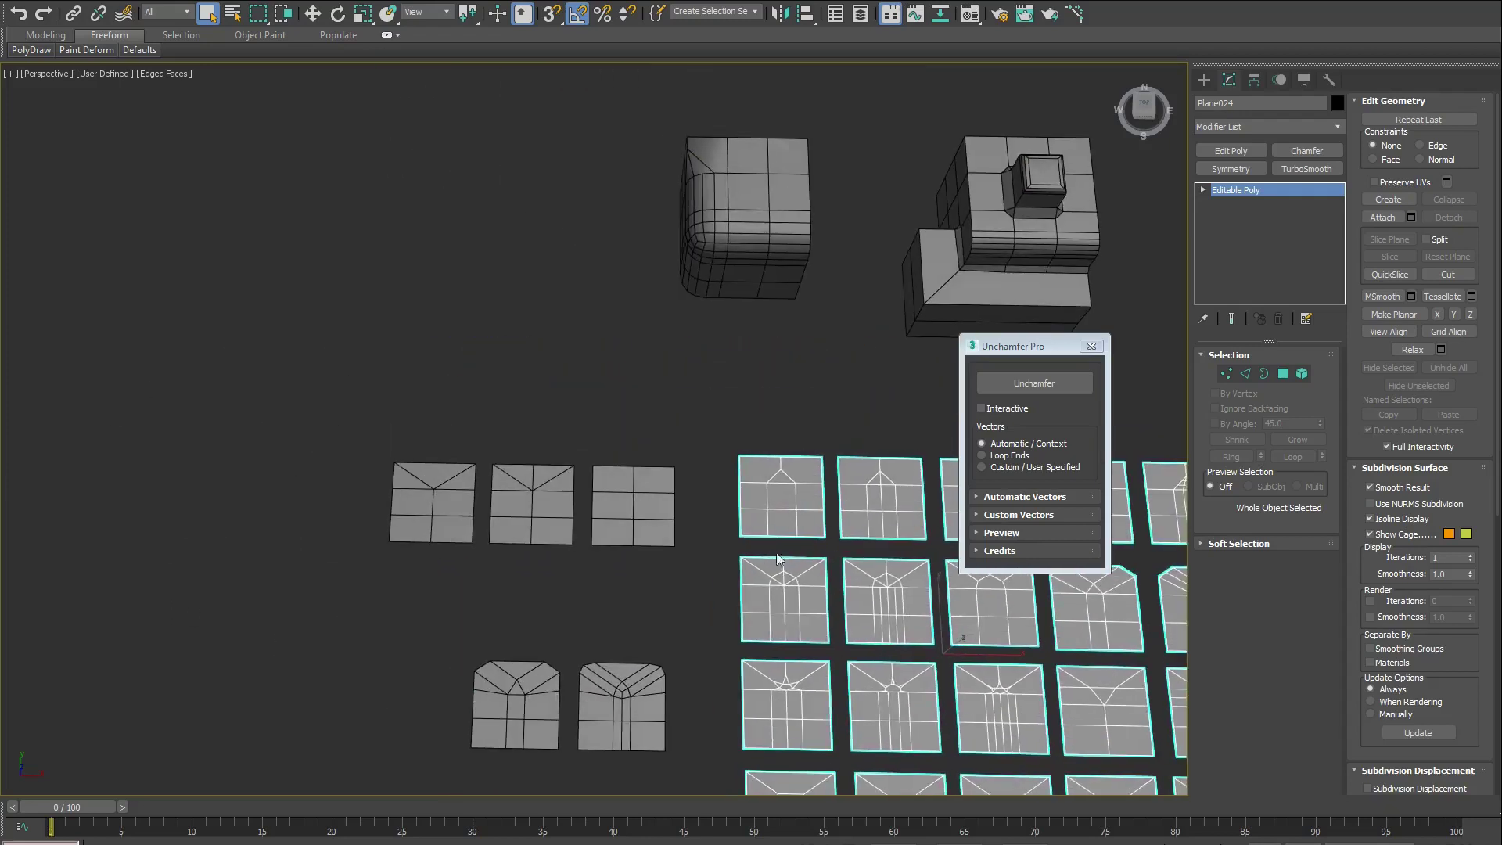
pyautogui.moveTo(807, 570); pyautogui.dragTo(858, 566, button='middle')
pyautogui.scroll(5, 603, 550)
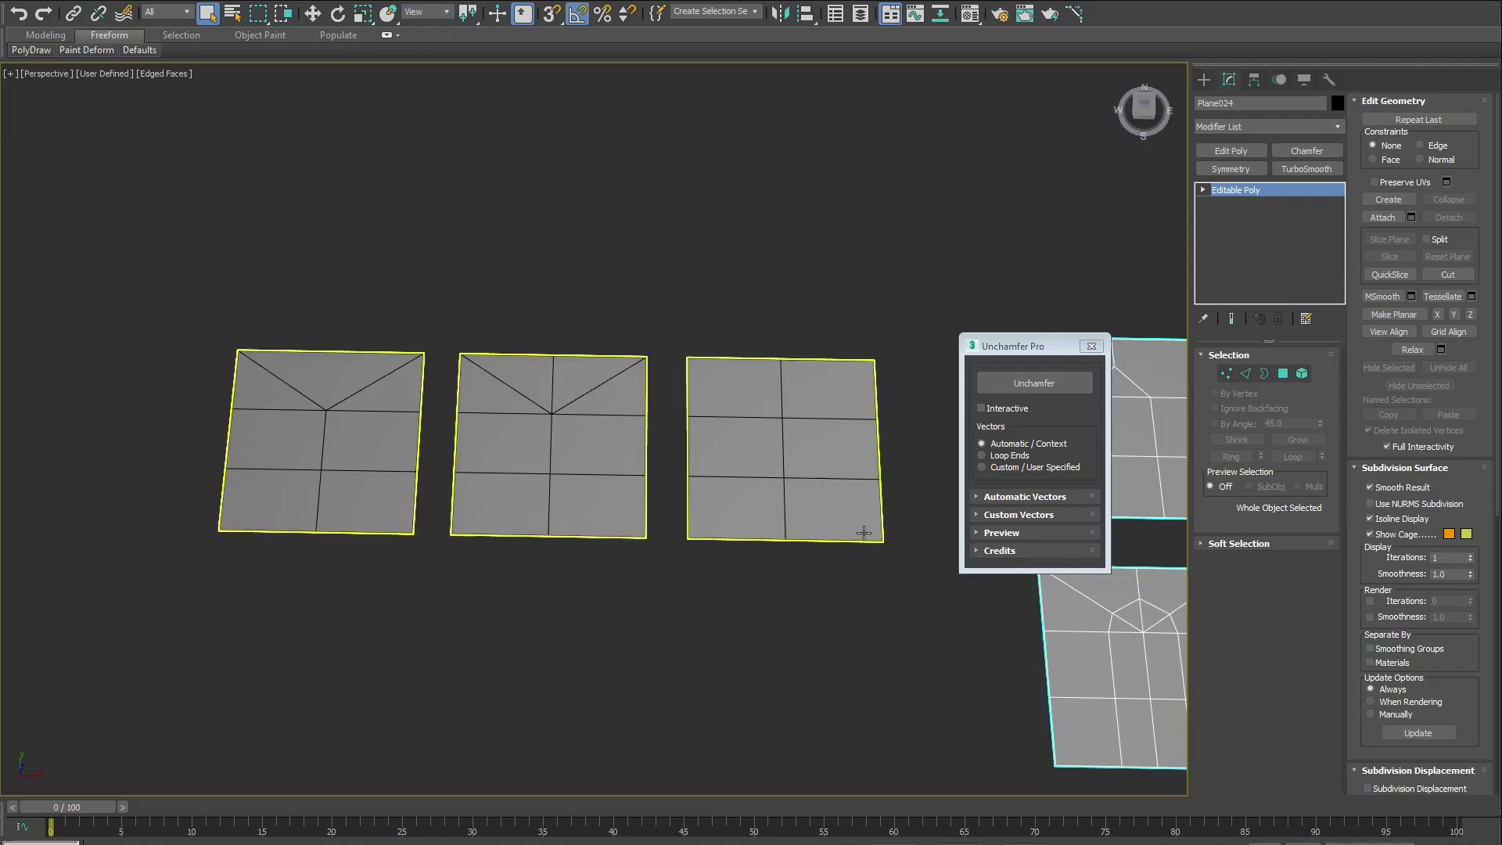
pyautogui.moveTo(864, 532); pyautogui.dragTo(293, 407, button='middle')
pyautogui.scroll(-5, 313, 397)
pyautogui.moveTo(595, 560); pyautogui.dragTo(640, 541, button='middle')
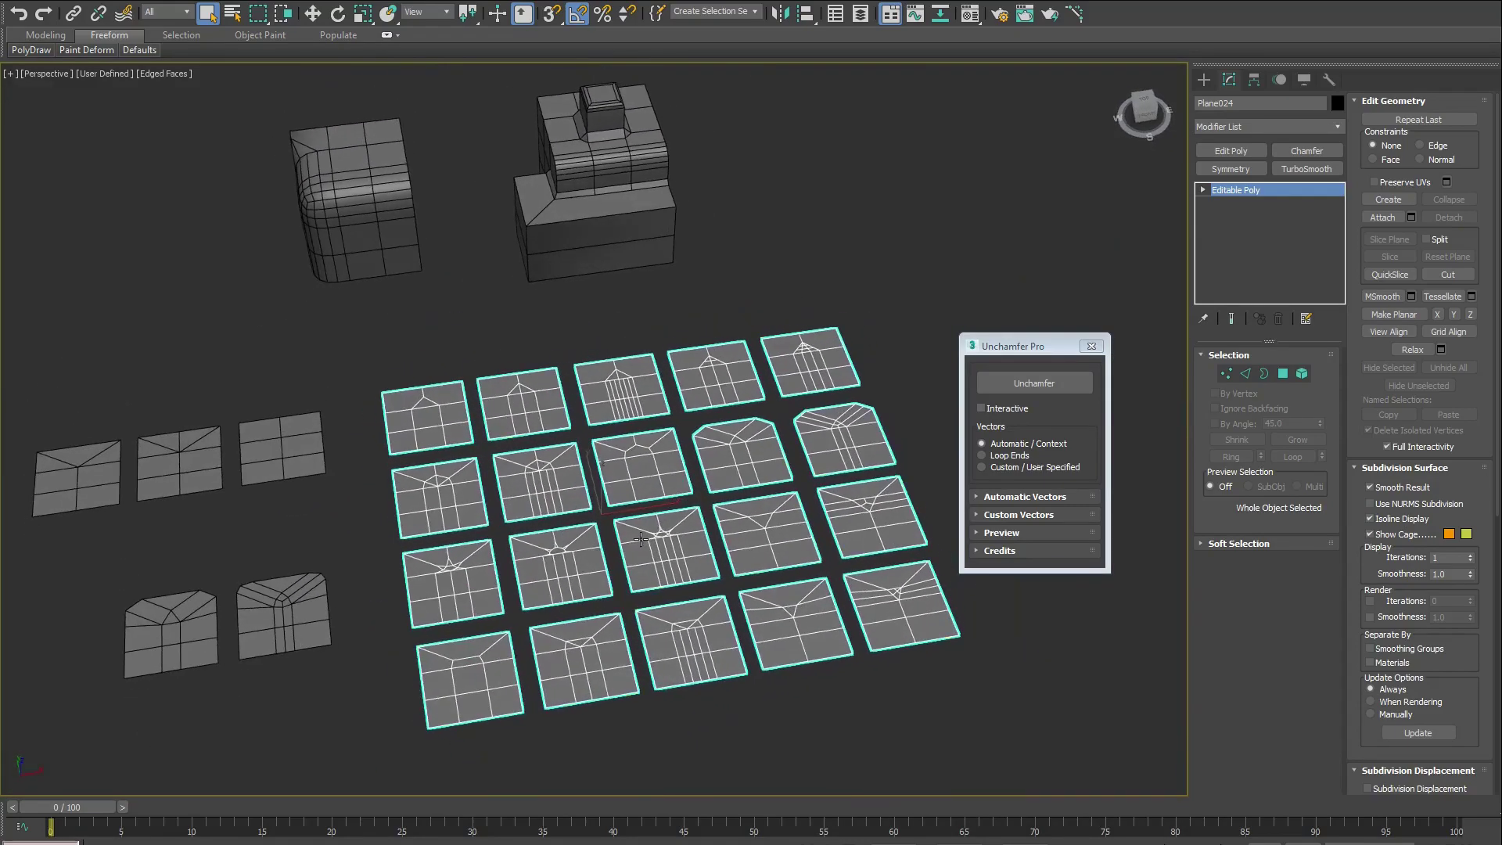
# Unchamfer the preselected edges on all twenty sample planes at once, inspect the topology and undo the operation
pyautogui.click(1247, 373)
pyautogui.scroll(3, 656, 570)
pyautogui.keyDown('alt'); pyautogui.moveTo(691, 565); pyautogui.dragTo(683, 575, button='middle'); pyautogui.keyUp('alt')
pyautogui.click(1045, 393)
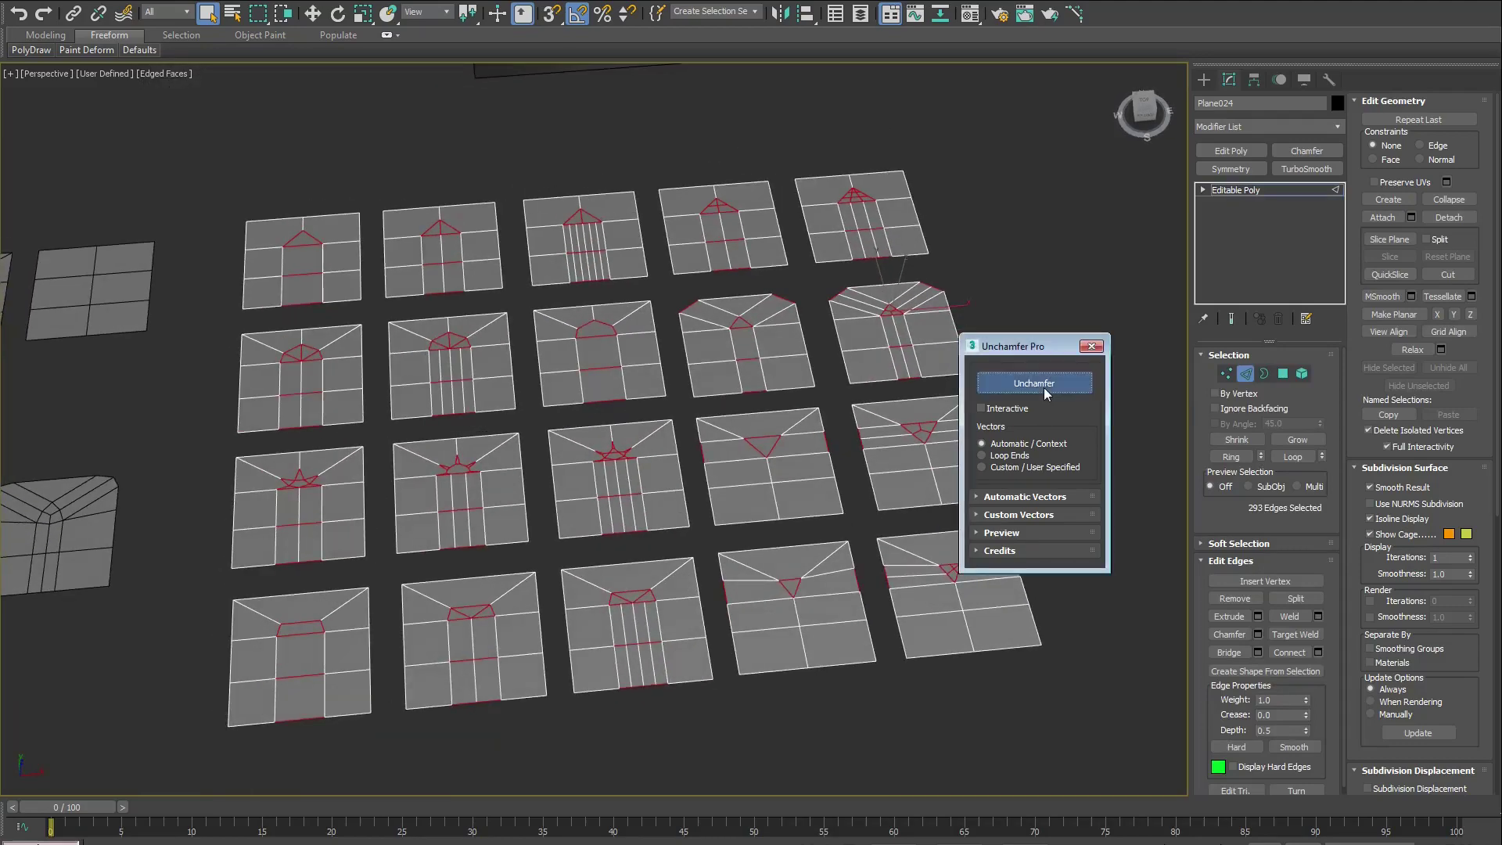
pyautogui.keyDown('alt'); pyautogui.moveTo(801, 474); pyautogui.dragTo(655, 507, button='middle'); pyautogui.keyUp('alt')
pyautogui.scroll(-3, 656, 507)
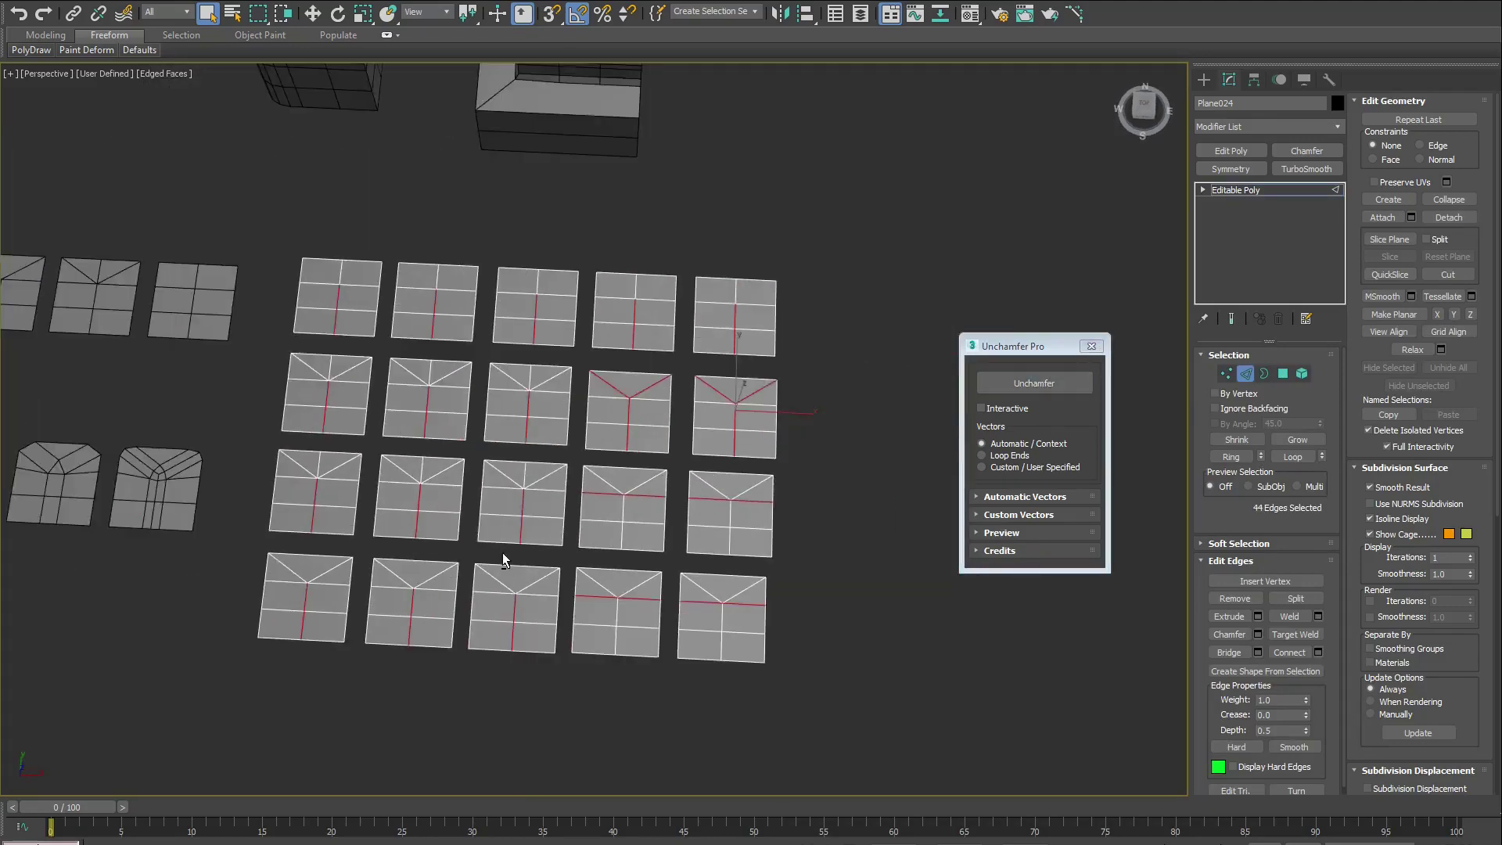
pyautogui.keyDown('alt'); pyautogui.moveTo(502, 552); pyautogui.dragTo(506, 551, button='middle'); pyautogui.keyUp('alt')
pyautogui.scroll(3, 364, 593)
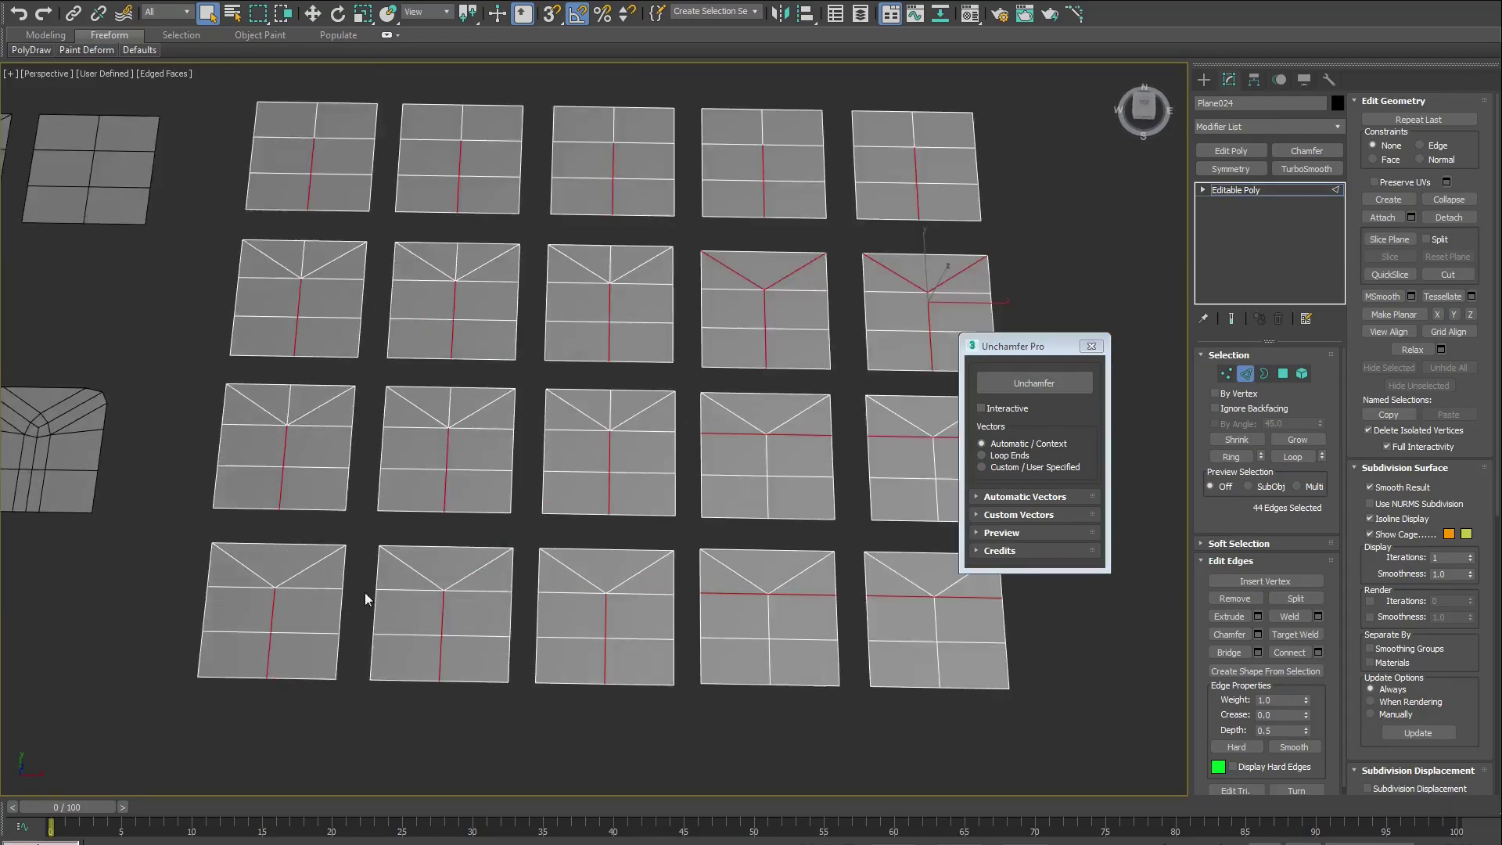
pyautogui.moveTo(364, 593); pyautogui.dragTo(511, 632, button='middle')
pyautogui.hotkey('ctrl', 'z')
# Leave edge level and select the object made of the two separate planes with cut corners
pyautogui.click(1245, 192)
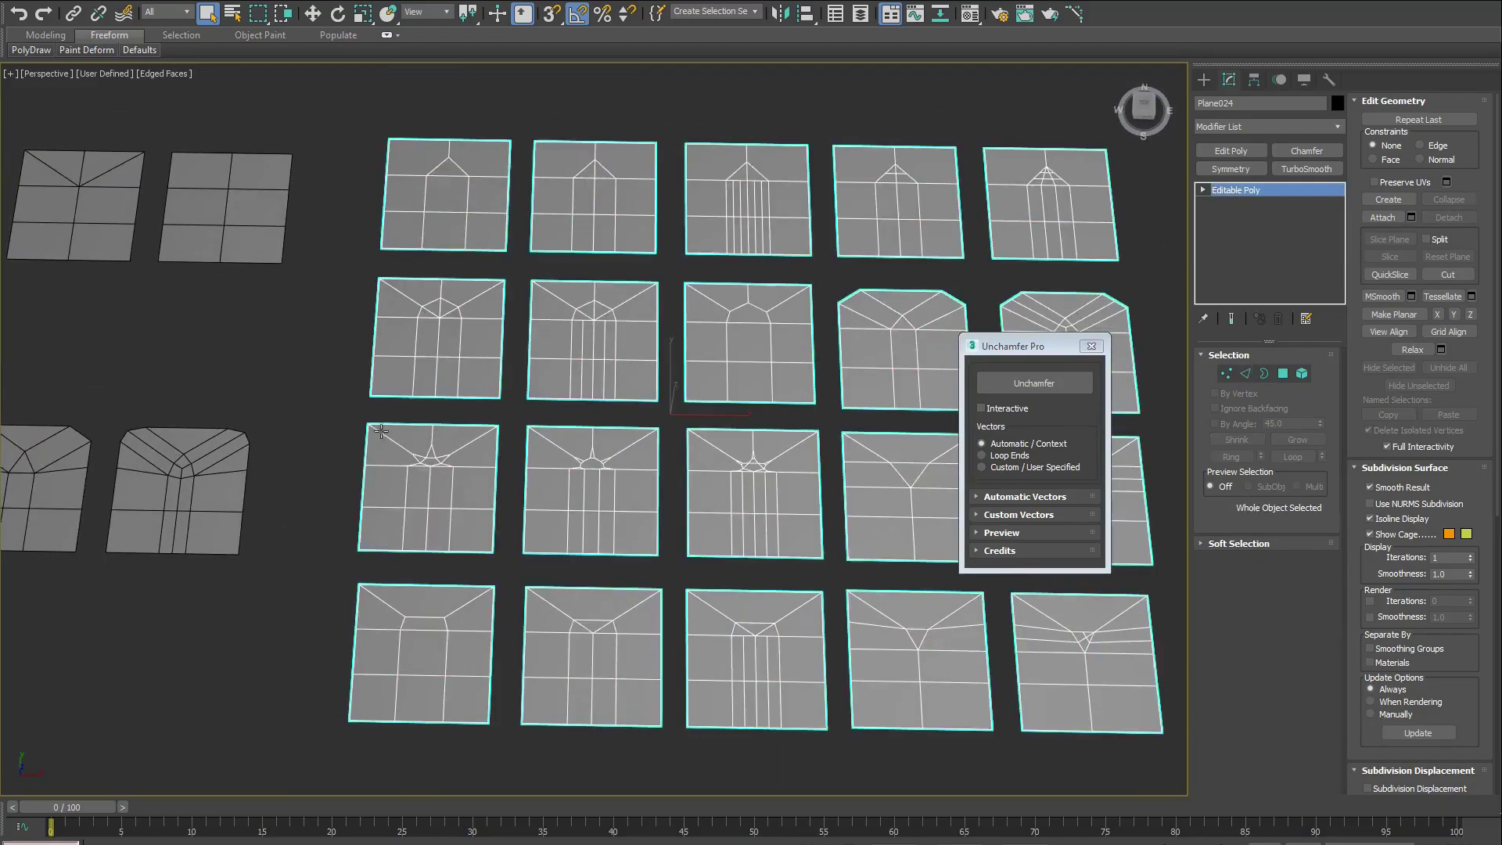
pyautogui.moveTo(124, 515); pyautogui.dragTo(556, 538, button='middle')
pyautogui.click(587, 541)
pyautogui.scroll(3, 587, 542)
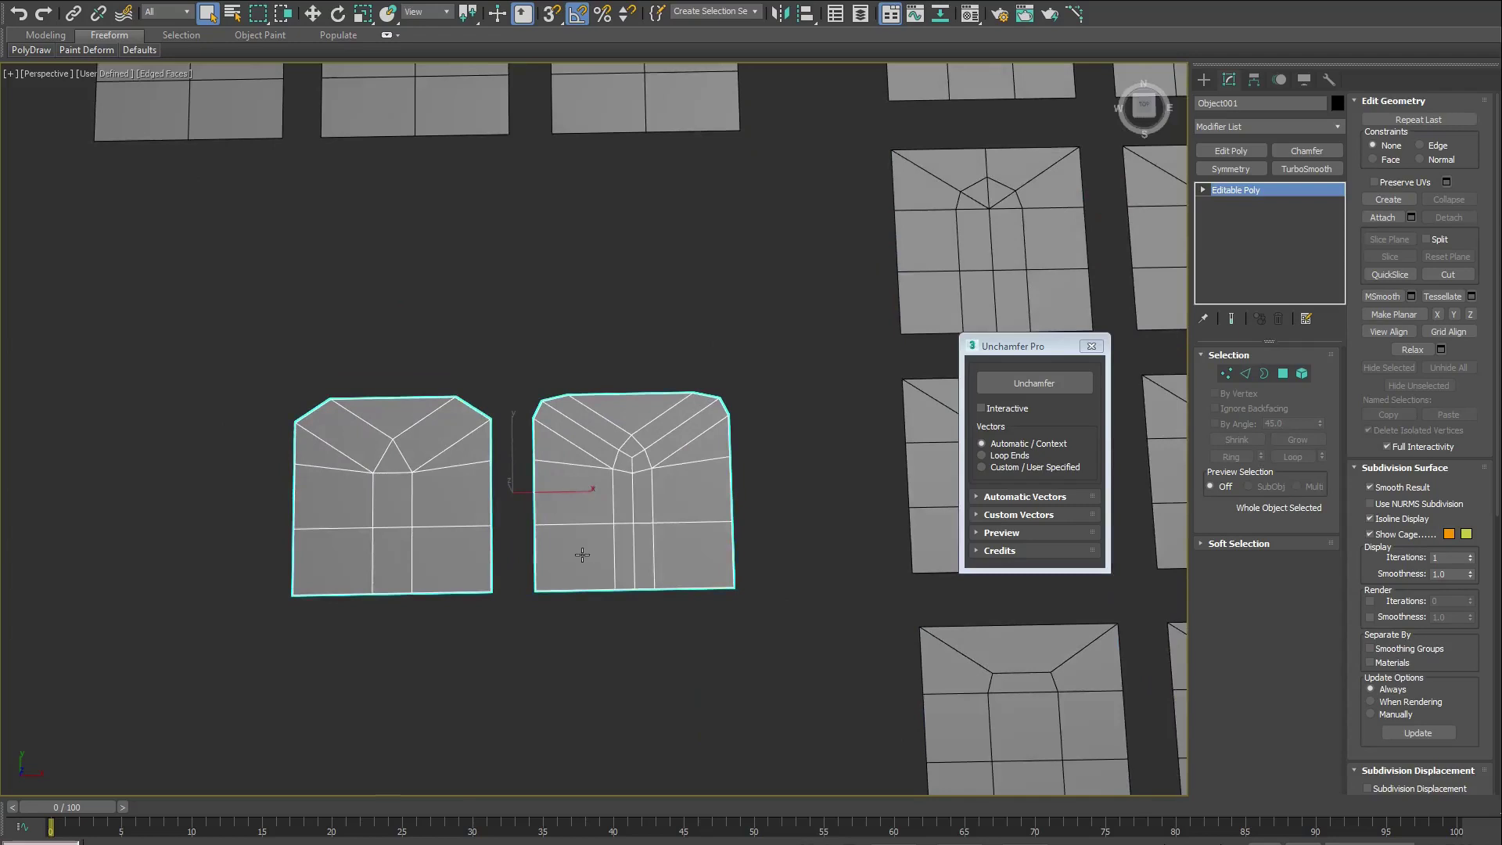
pyautogui.scroll(3, 607, 580)
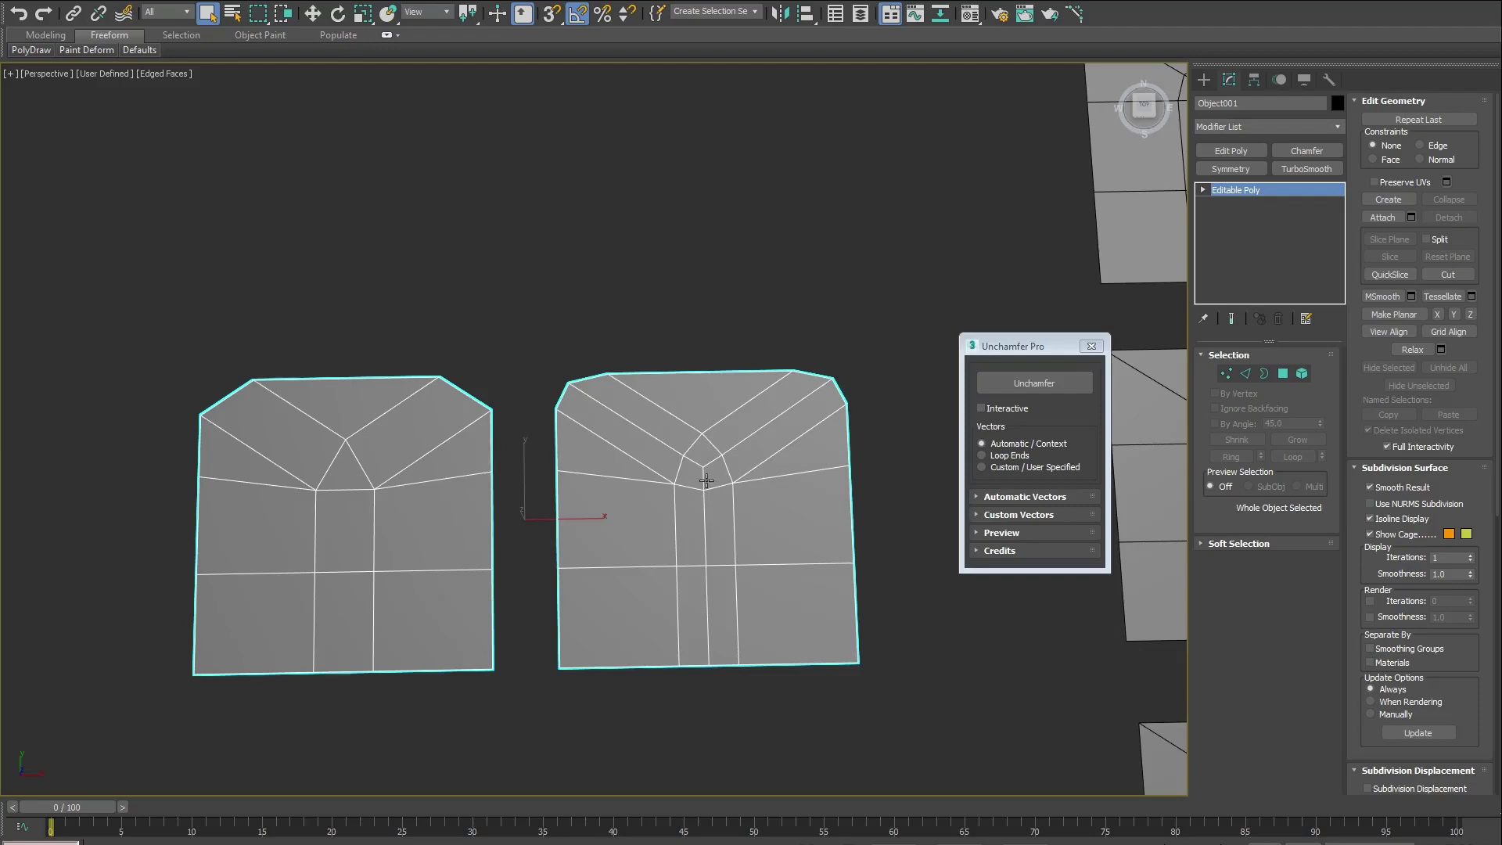
# Unchamfer the preselected edges of the two cut-corner planes at edge level and inspect the rebuilt corners
pyautogui.click(1245, 373)
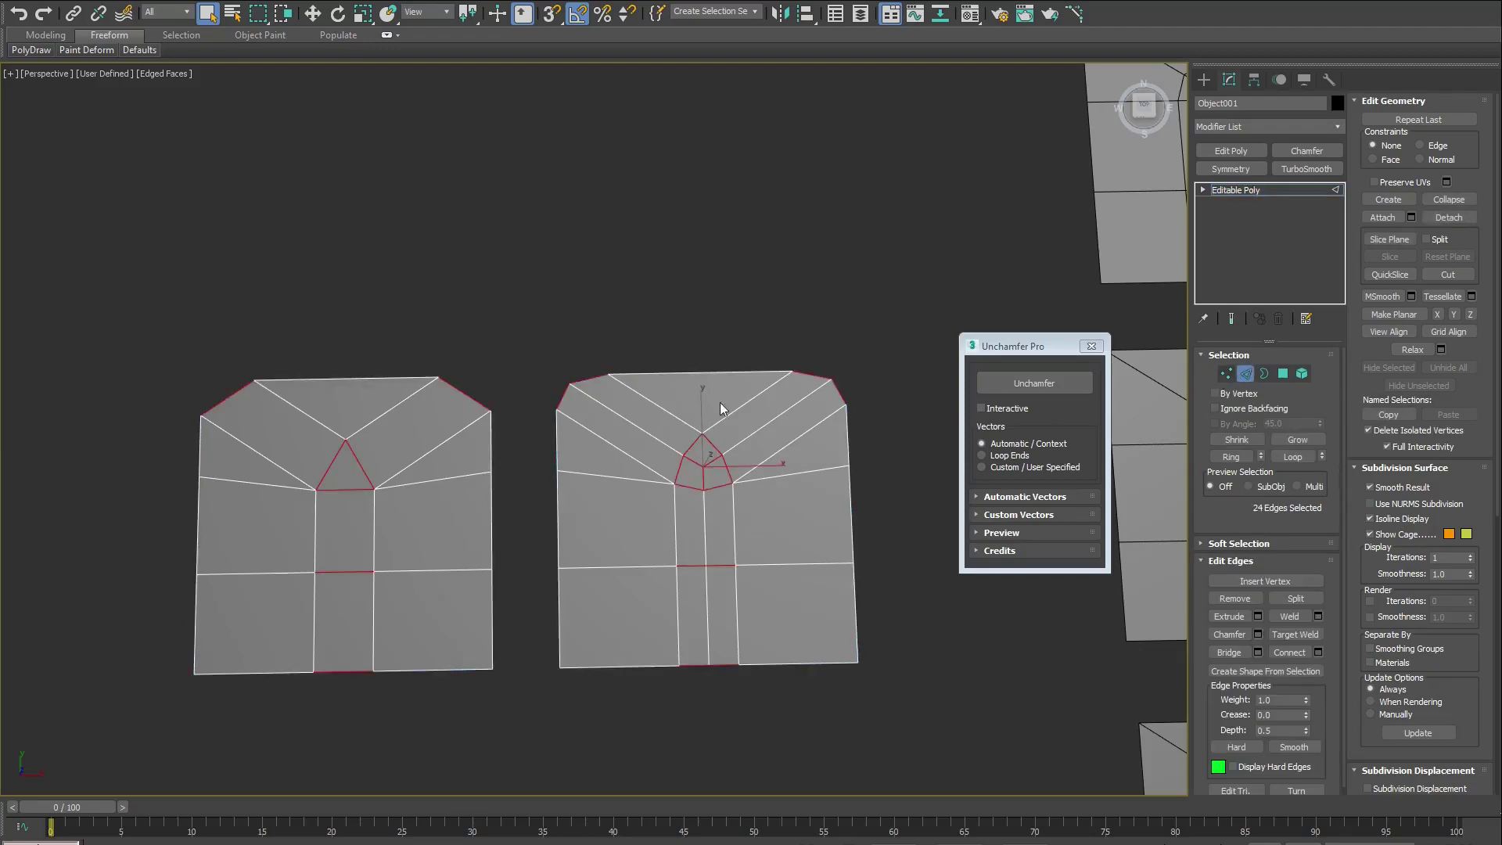
pyautogui.click(1030, 381)
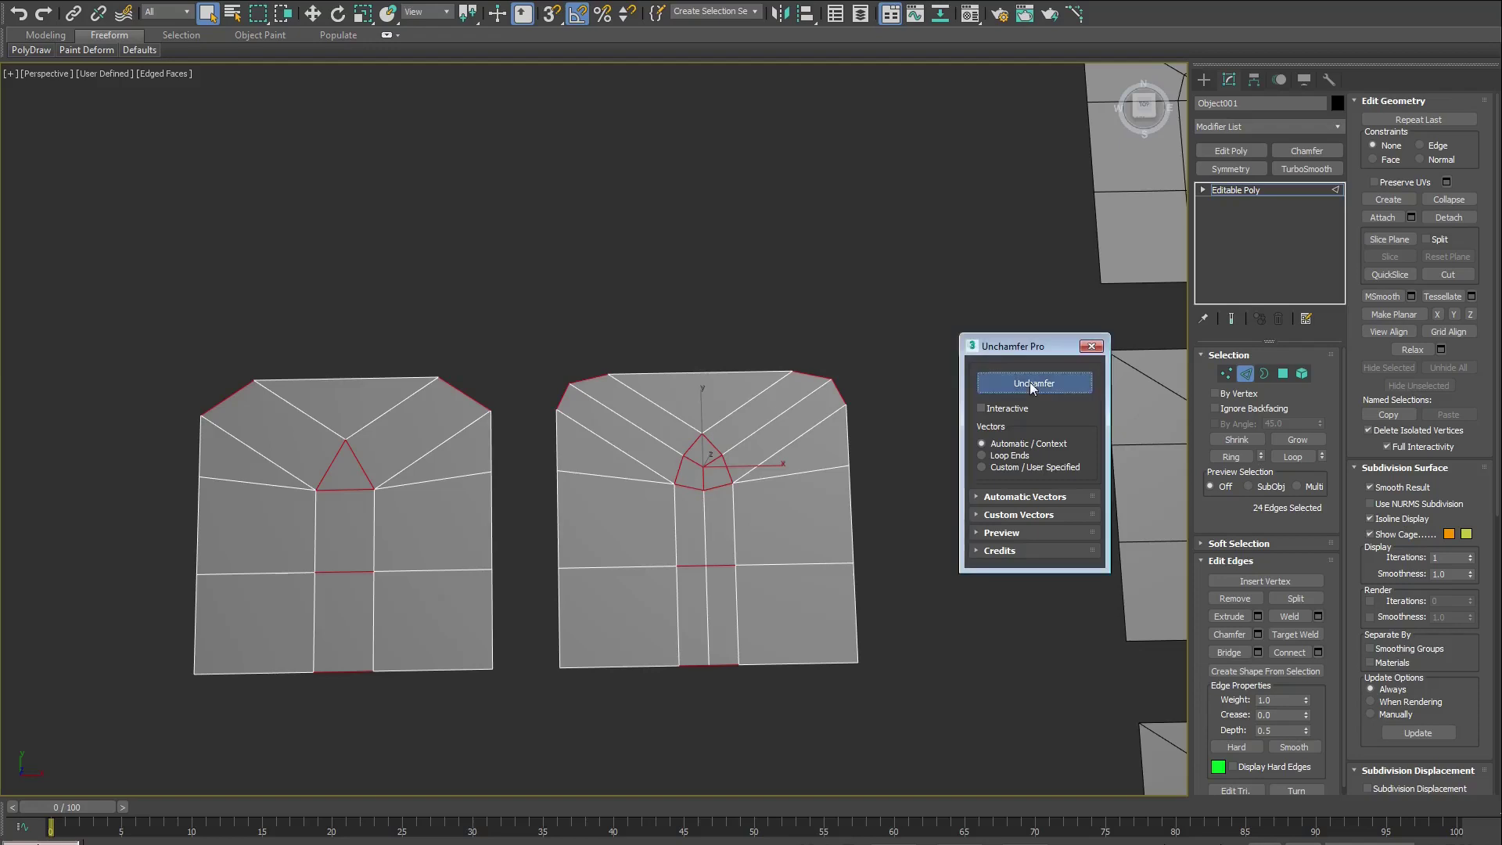
pyautogui.keyDown('alt'); pyautogui.moveTo(594, 524); pyautogui.dragTo(590, 530, button='middle'); pyautogui.keyUp('alt')
pyautogui.keyDown('alt'); pyautogui.moveTo(718, 433); pyautogui.dragTo(731, 523, button='middle'); pyautogui.keyUp('alt')
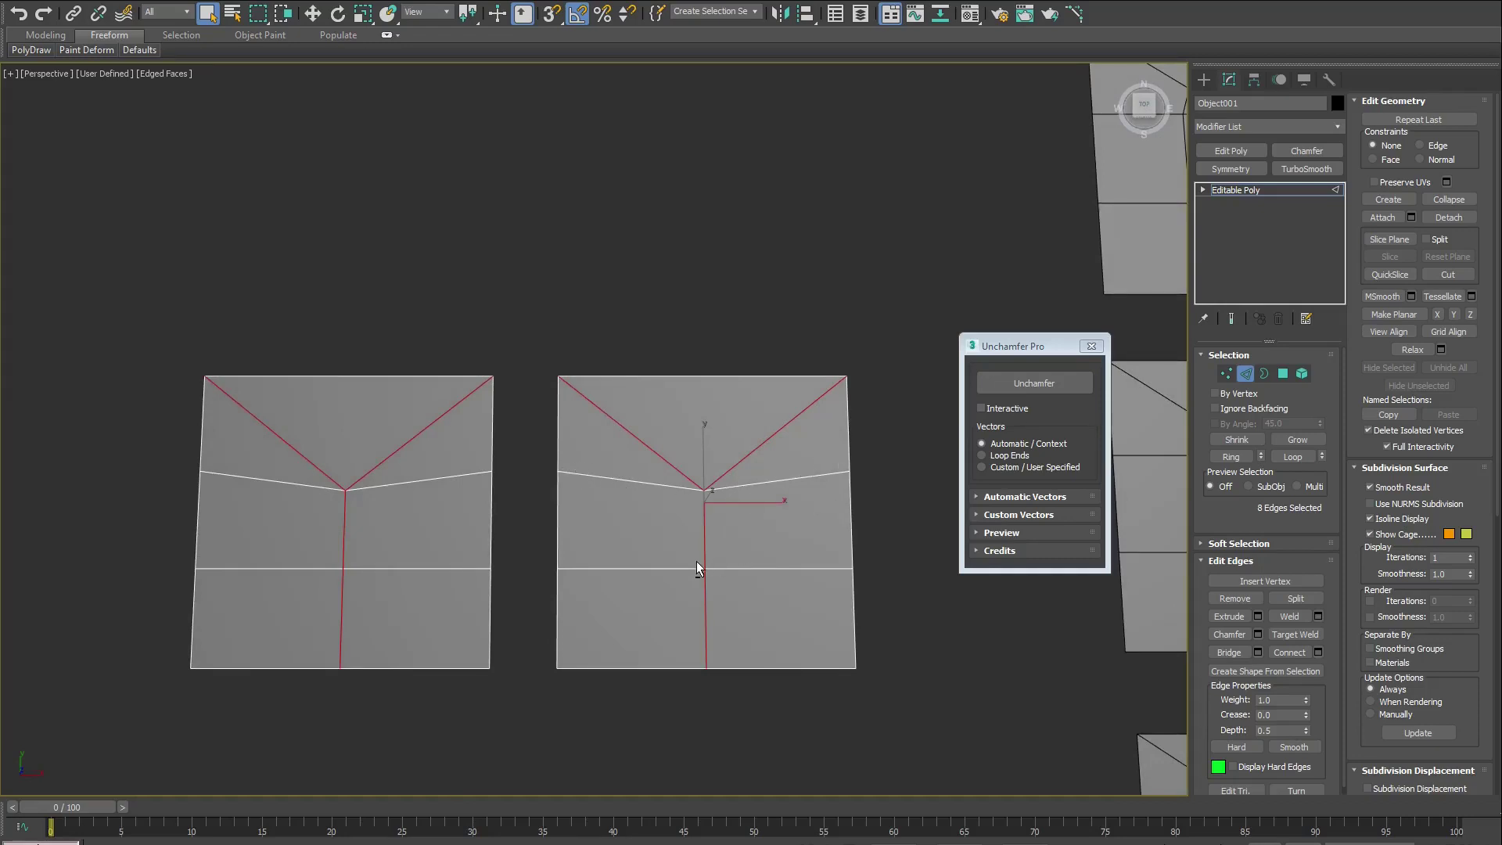
pyautogui.keyDown('alt'); pyautogui.moveTo(696, 561); pyautogui.dragTo(706, 546, button='middle'); pyautogui.keyUp('alt')
pyautogui.keyDown('alt'); pyautogui.moveTo(721, 488); pyautogui.dragTo(716, 510, button='middle'); pyautogui.keyUp('alt')
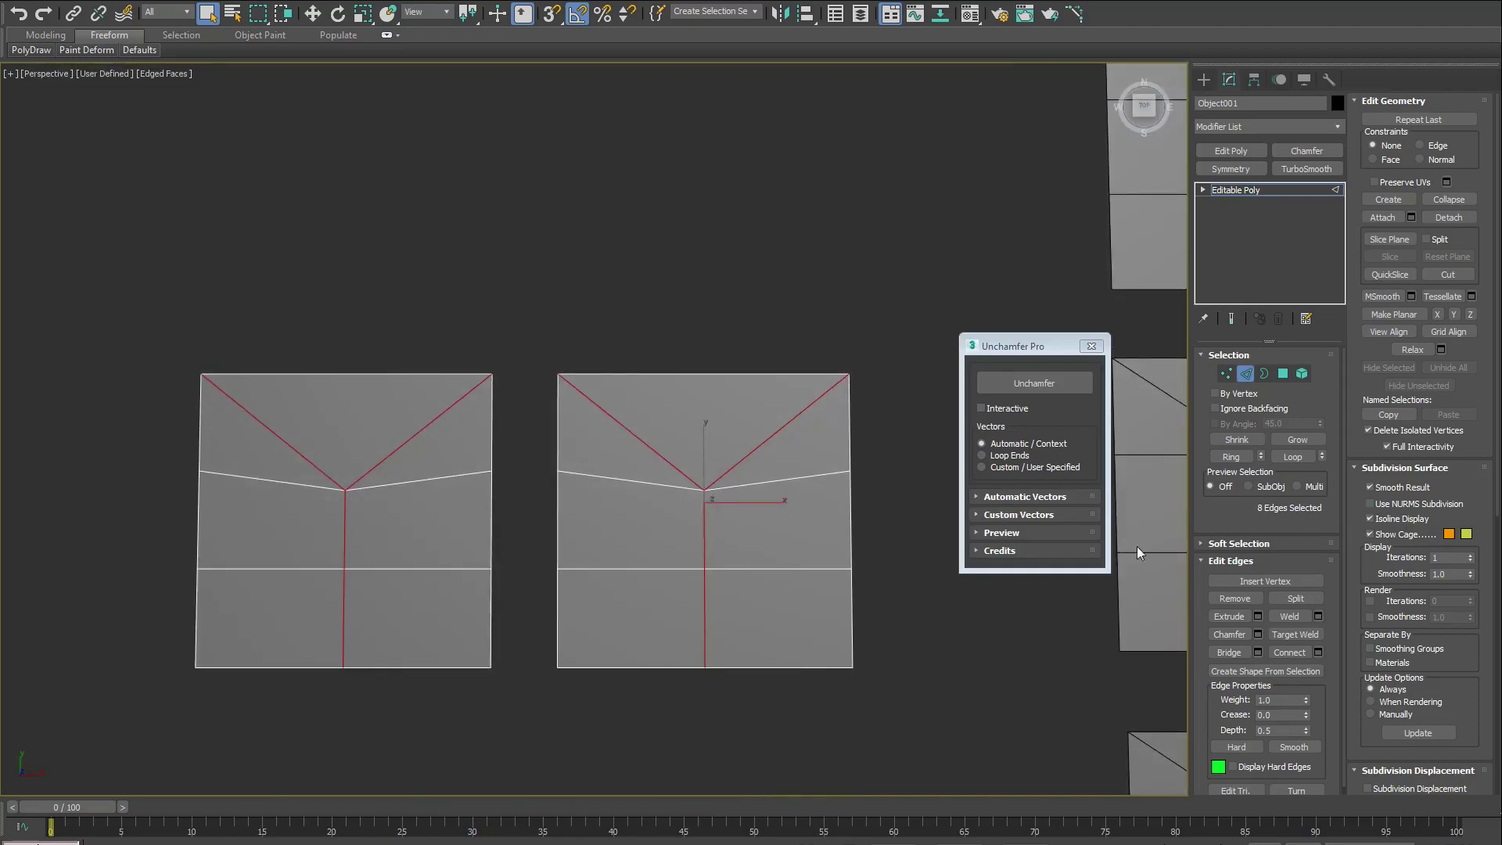
# Set the Outer Edge Priority for automatic vectors to None and undo the previous unchamfer on the two cut-corner planes
pyautogui.click(1034, 499)
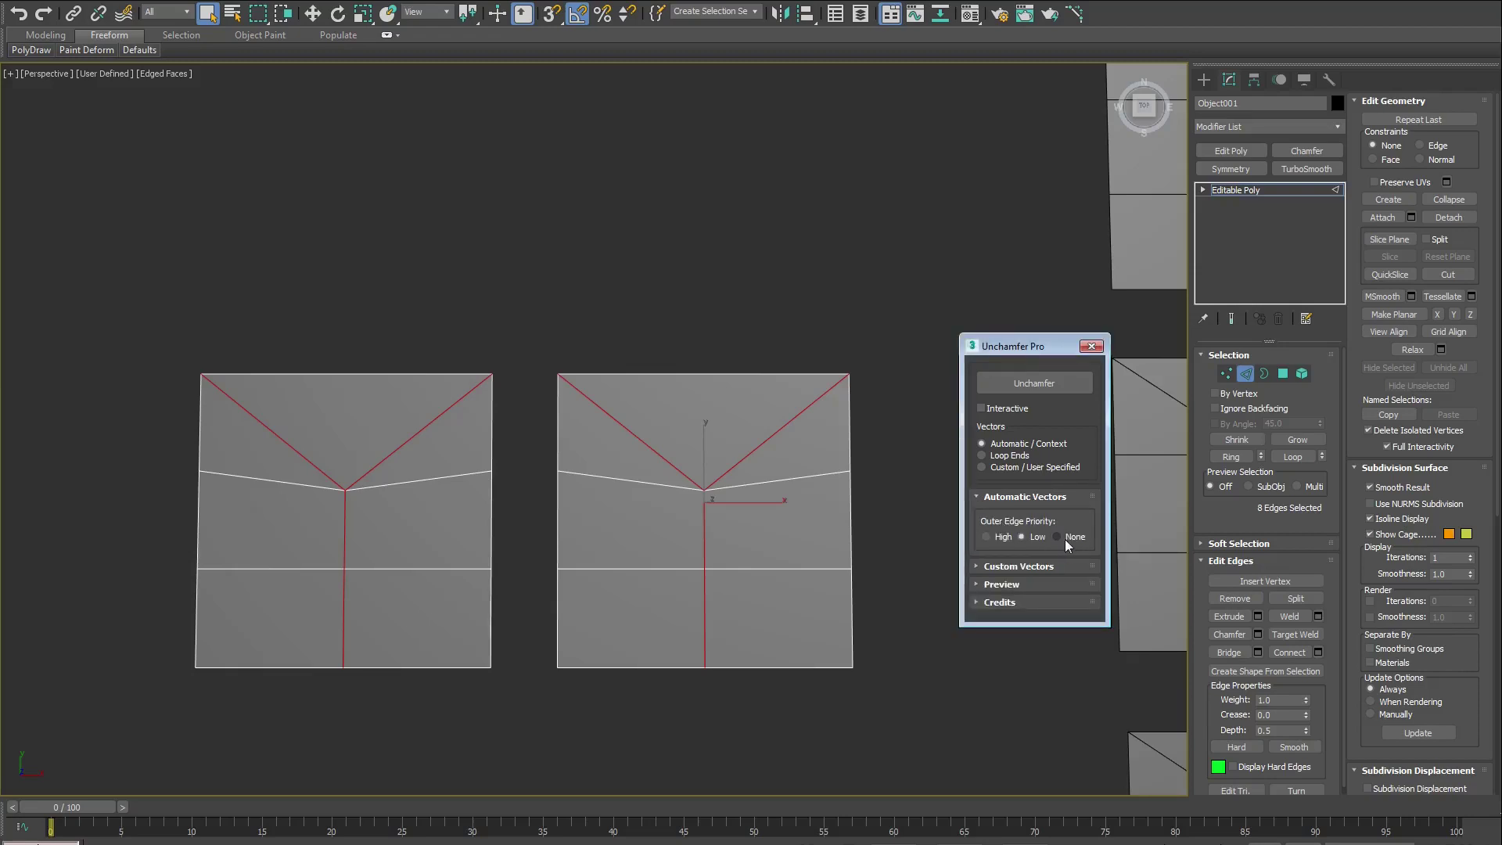
pyautogui.click(1065, 539)
pyautogui.middleClick(861, 550)
pyautogui.hotkey('ctrl', 'z')
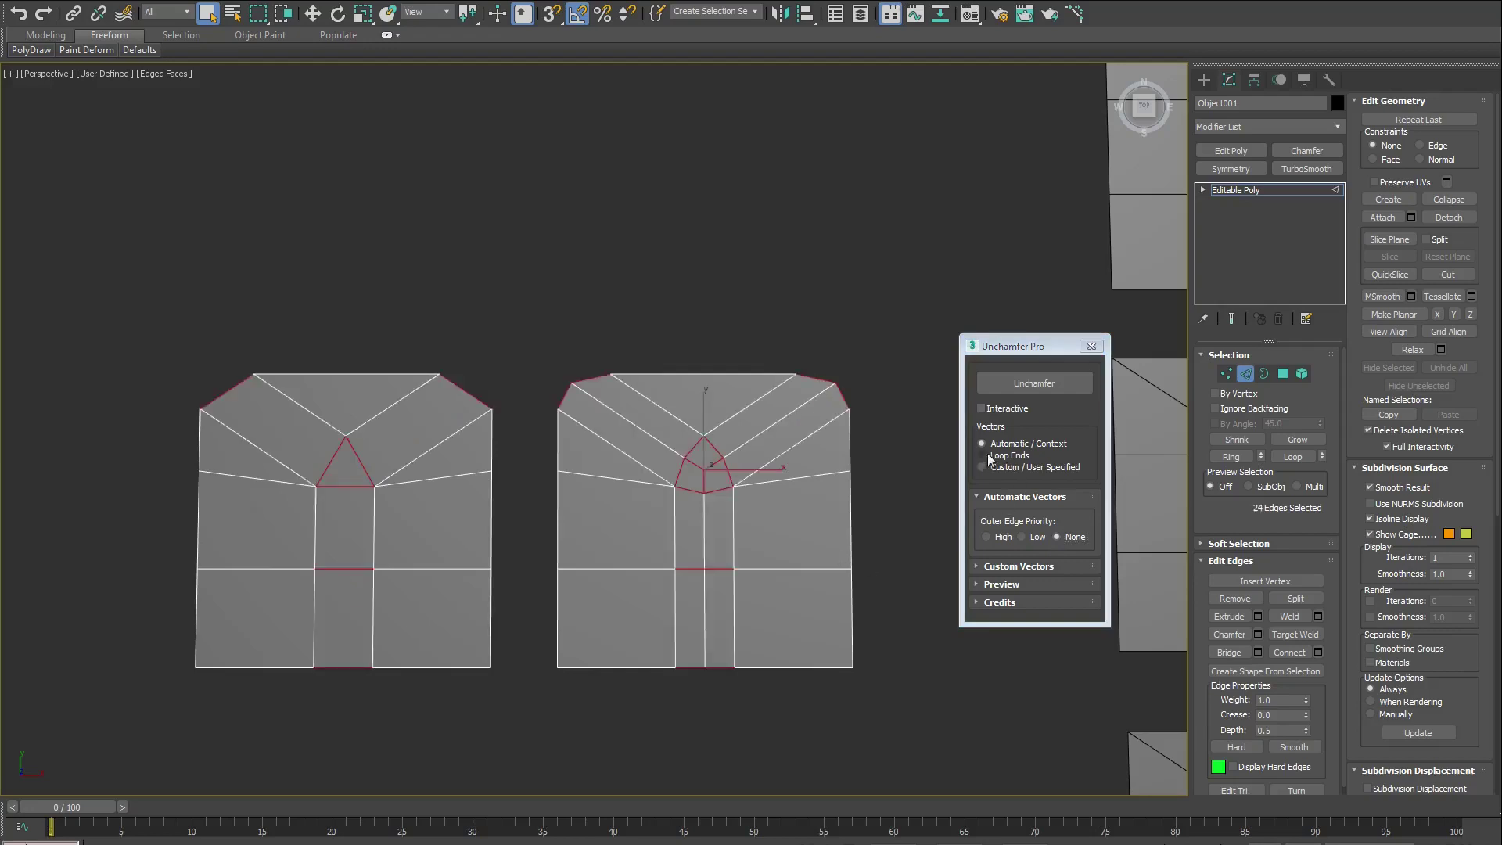
# Unchamfer the two cut-corner planes again with the new edge priority, inspect the rebuilt corners and undo the operation
pyautogui.click(1033, 387)
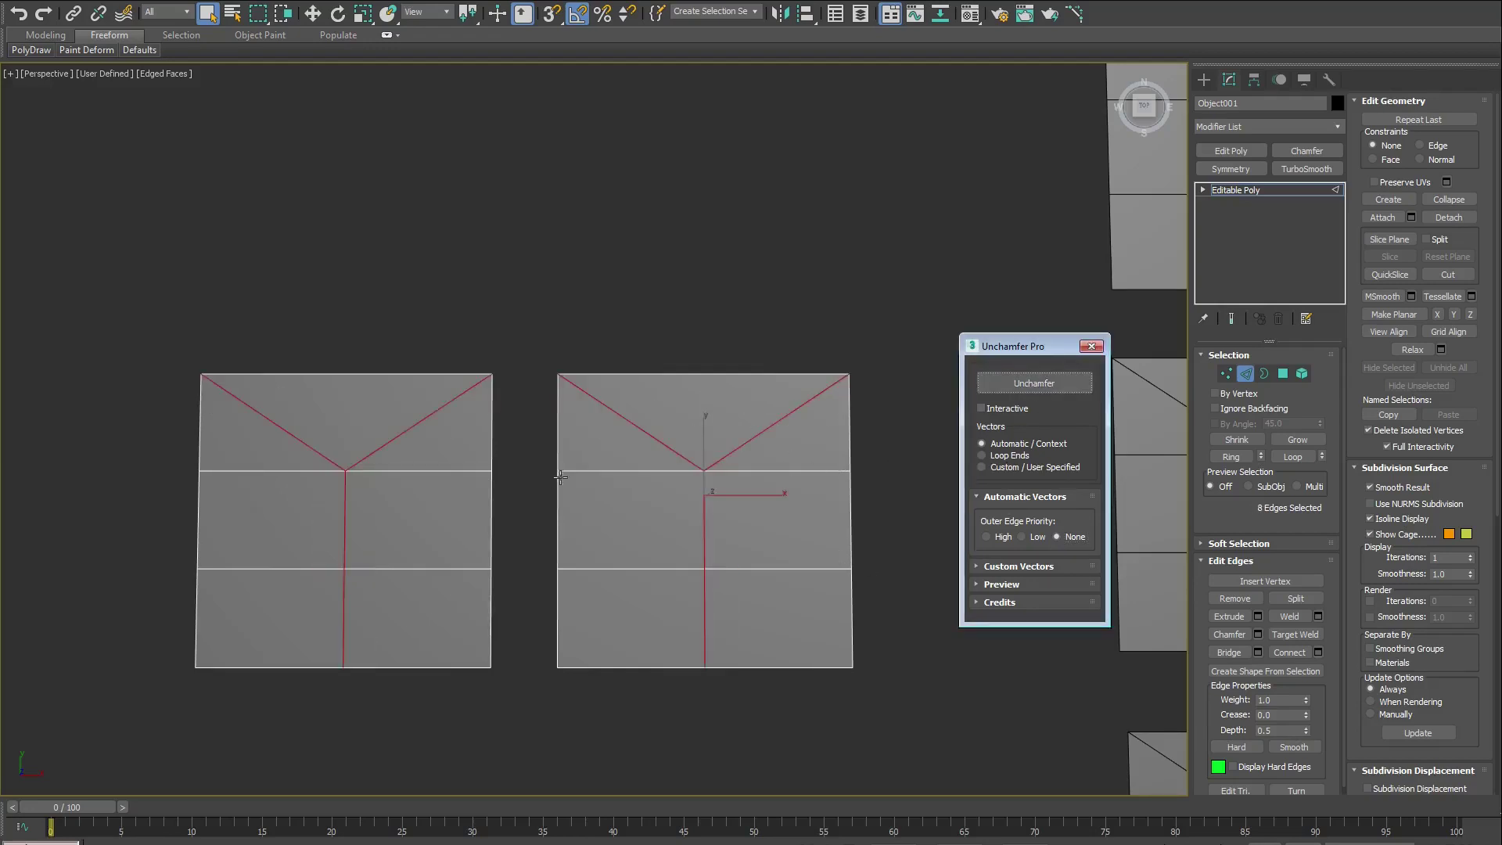
pyautogui.keyDown('alt'); pyautogui.moveTo(793, 606); pyautogui.dragTo(767, 628, button='middle'); pyautogui.keyUp('alt')
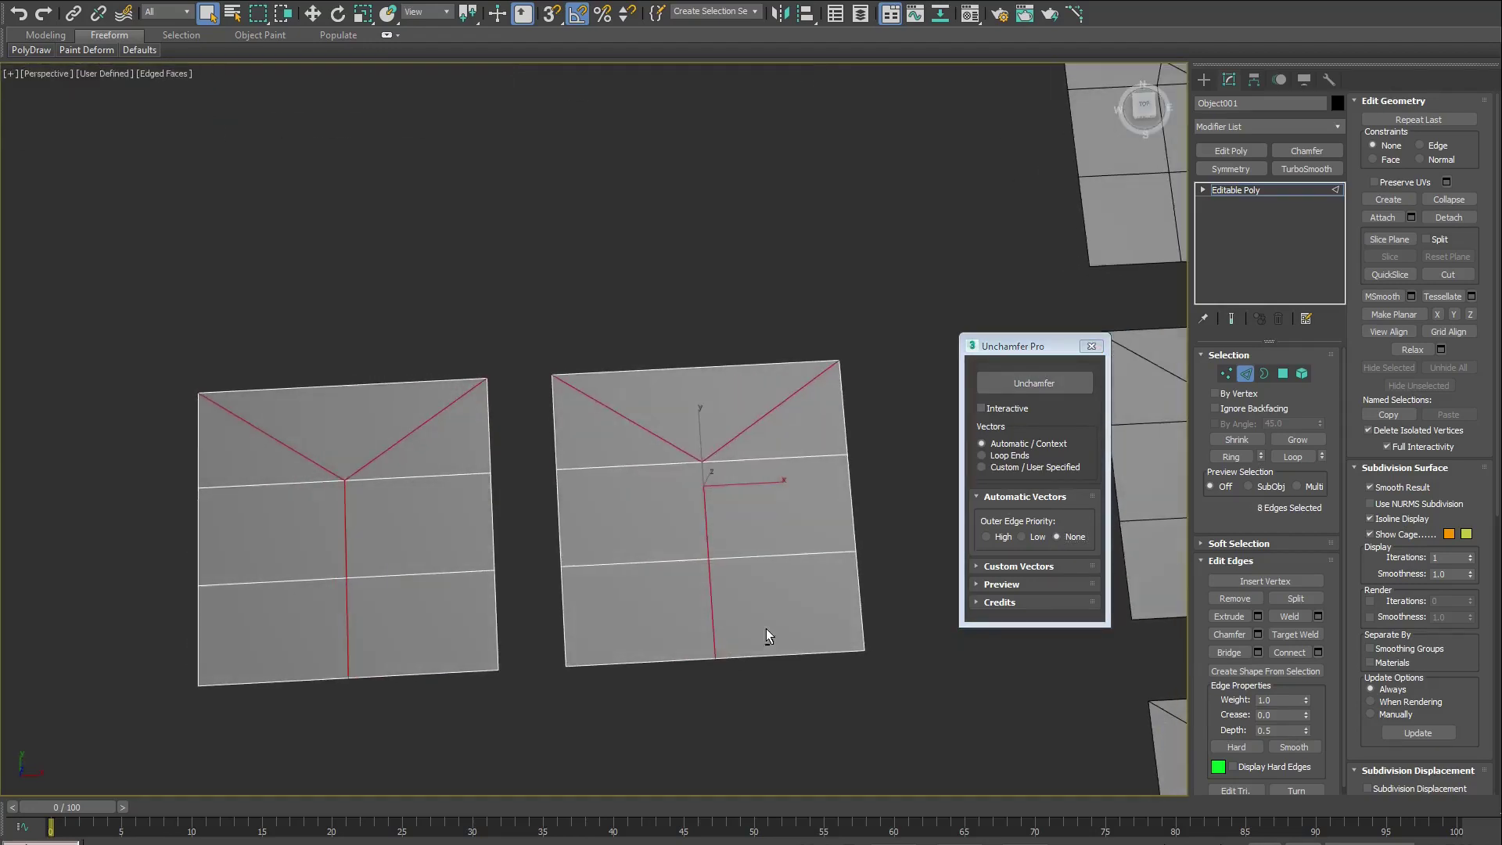
pyautogui.hotkey('ctrl', 'z')
# Leave edge level on the planes, select the stepped box with the rounded ledge and isolate it
pyautogui.scroll(-5, 729, 616)
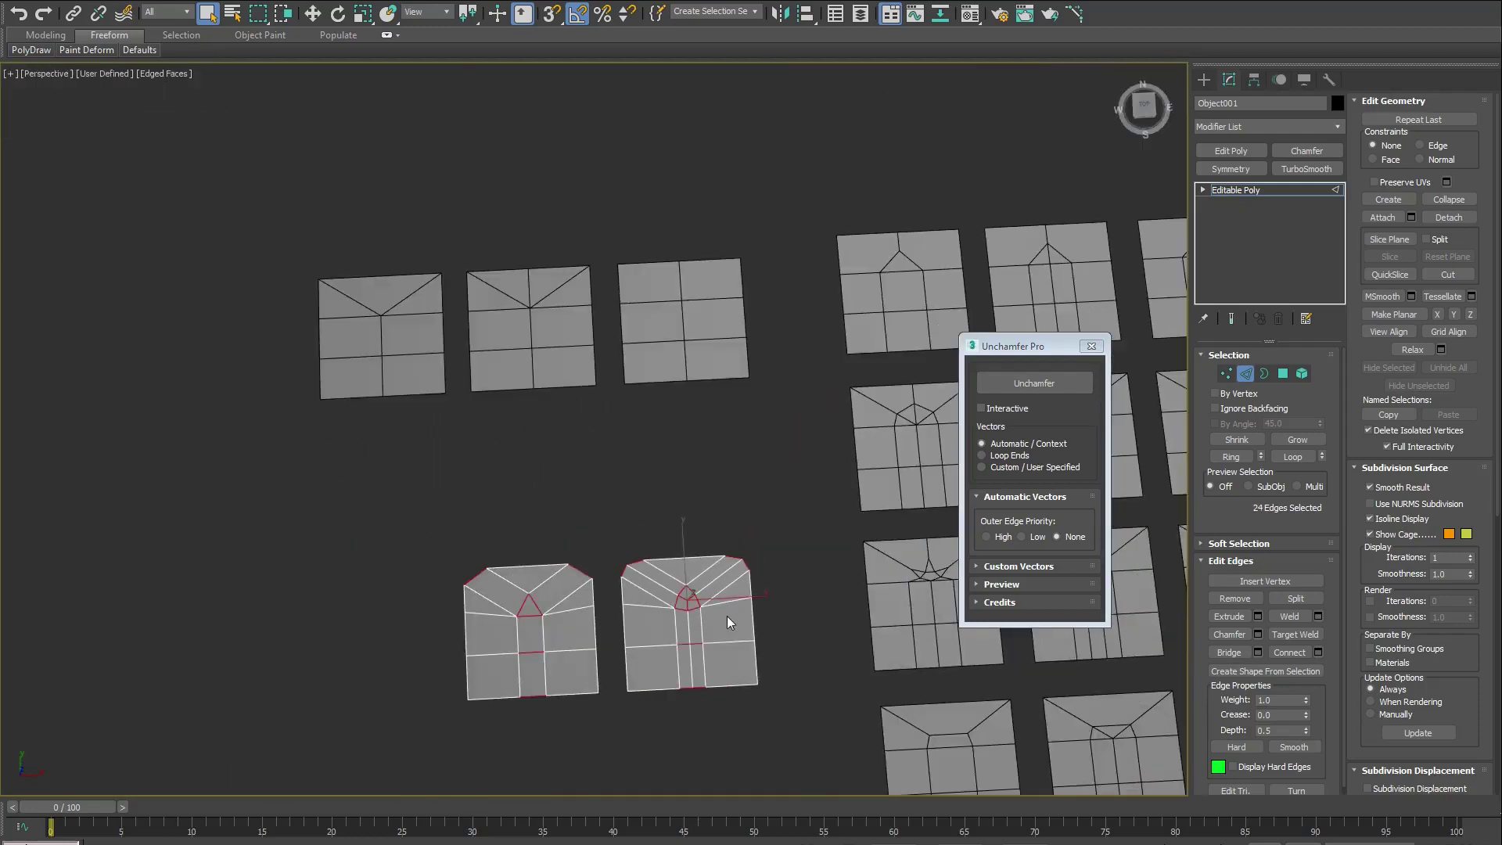
pyautogui.moveTo(801, 422); pyautogui.dragTo(636, 617, button='middle')
pyautogui.scroll(-5, 637, 617)
pyautogui.keyDown('alt'); pyautogui.moveTo(735, 567); pyautogui.dragTo(751, 485, button='middle'); pyautogui.keyUp('alt')
pyautogui.scroll(4, 751, 485)
pyautogui.click(1249, 191)
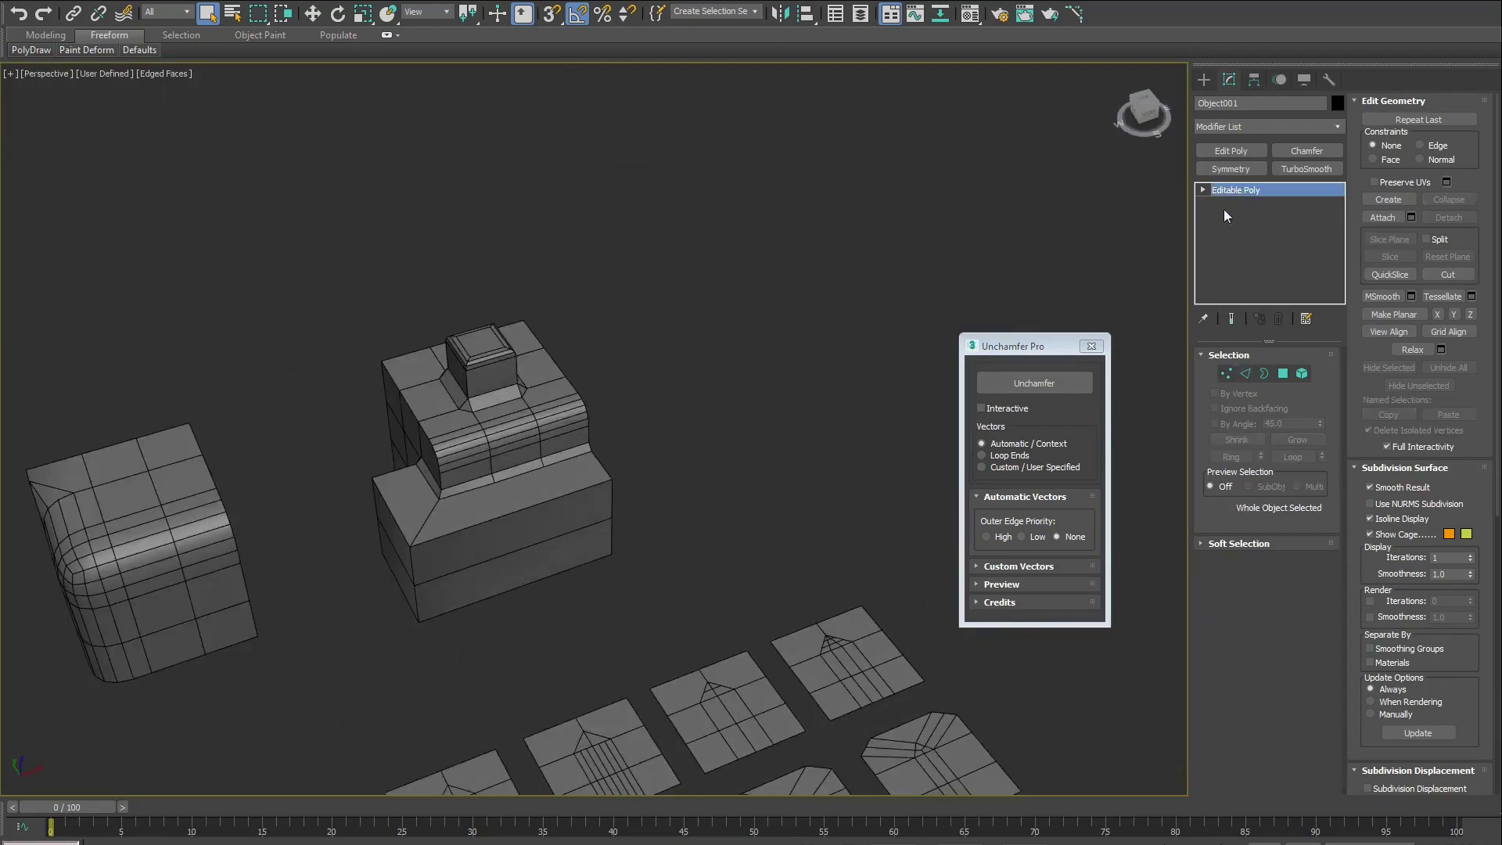
pyautogui.click(534, 498)
pyautogui.press('z')
pyautogui.hotkey('alt', 'q')
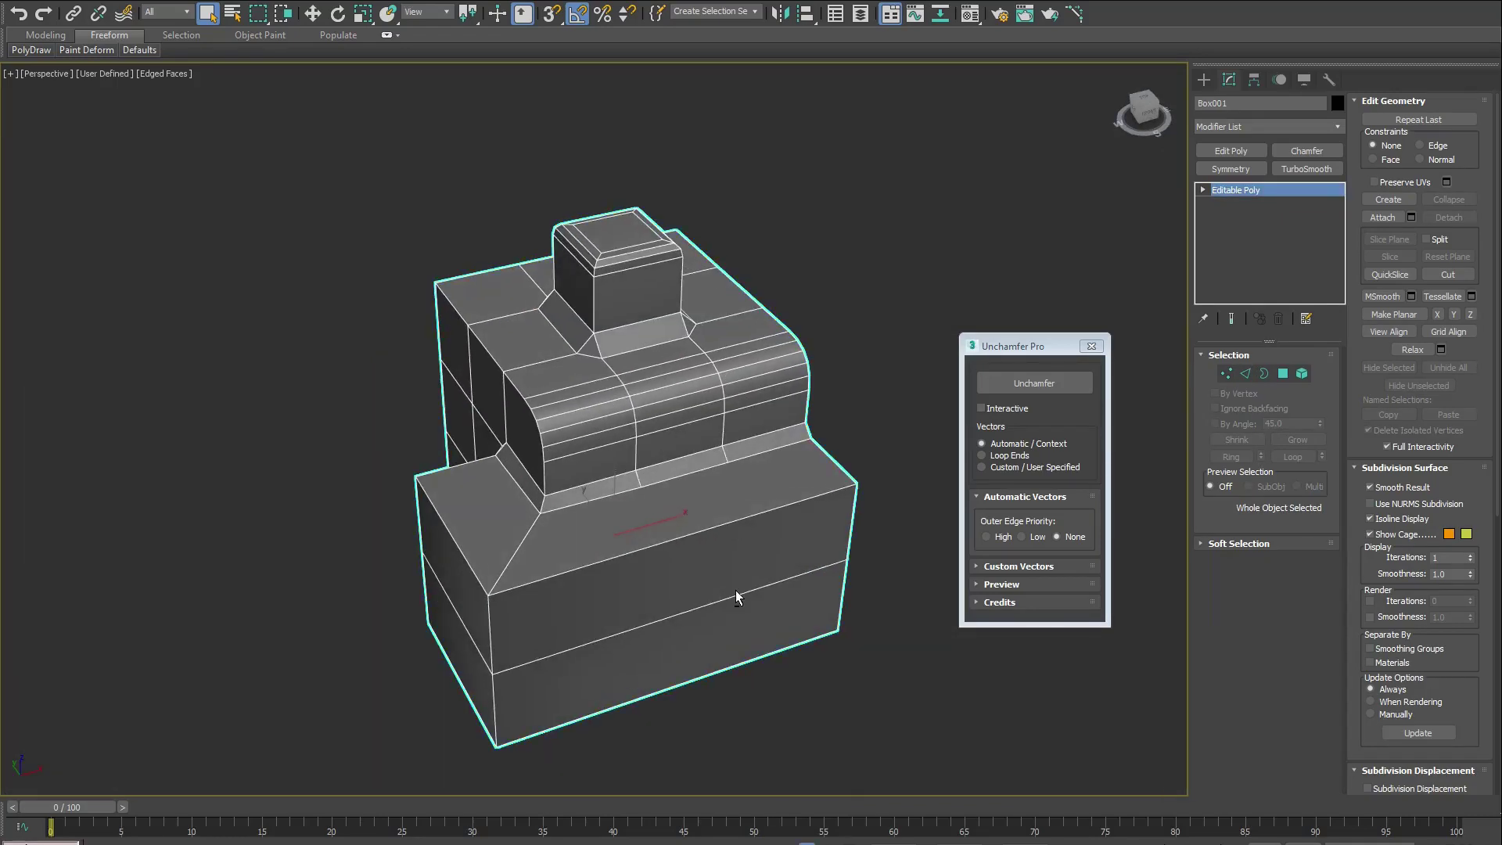
pyautogui.keyDown('alt'); pyautogui.moveTo(637, 640); pyautogui.dragTo(716, 608, button='middle'); pyautogui.keyUp('alt')
pyautogui.scroll(3, 717, 608)
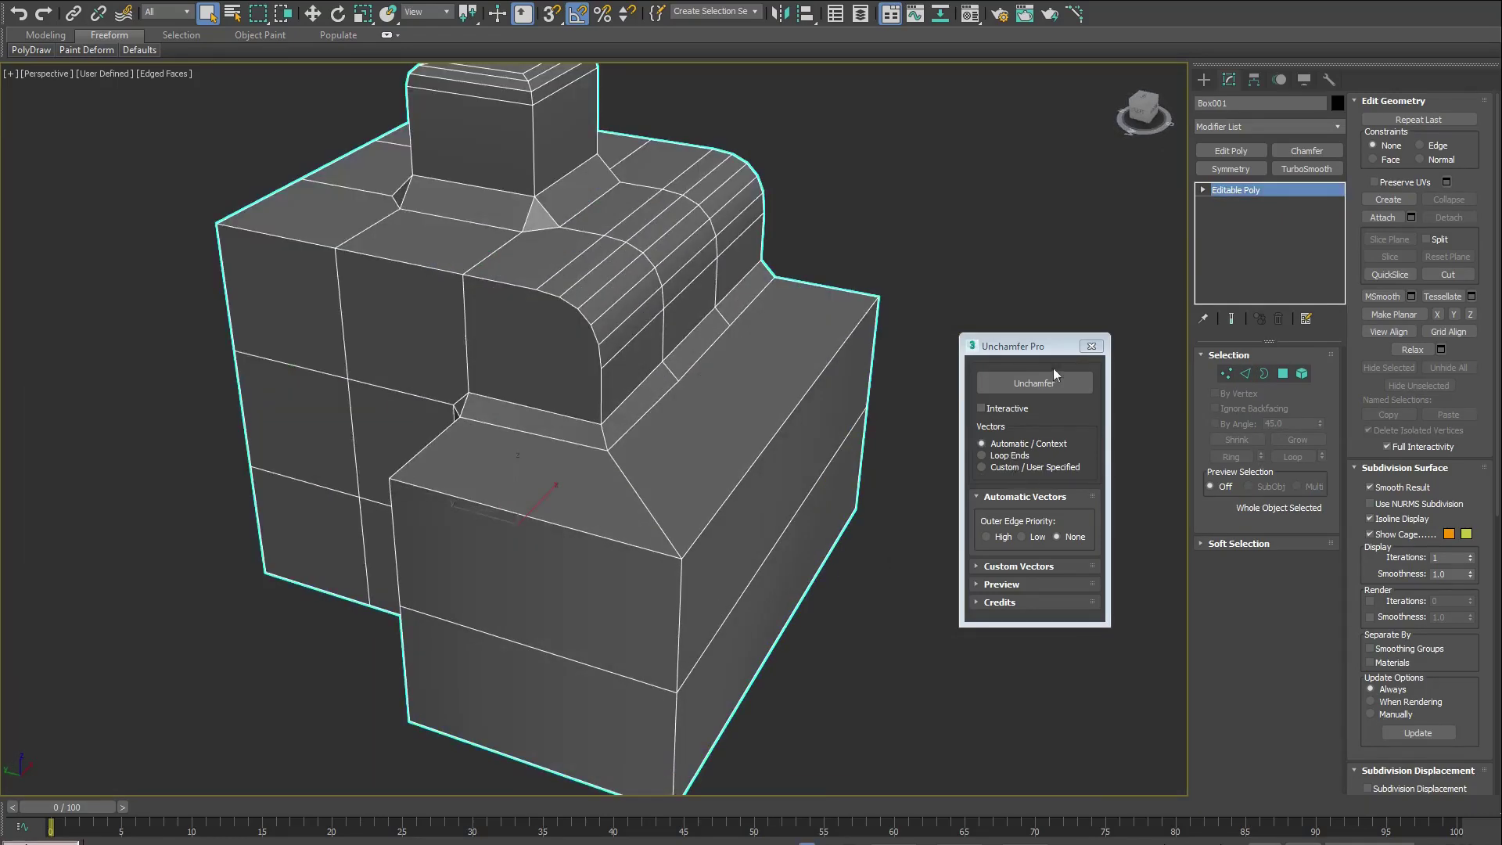
# Set Outer Edge Priority back to Low and switch the unchamfer vectors to Loop Ends
pyautogui.click(1022, 536)
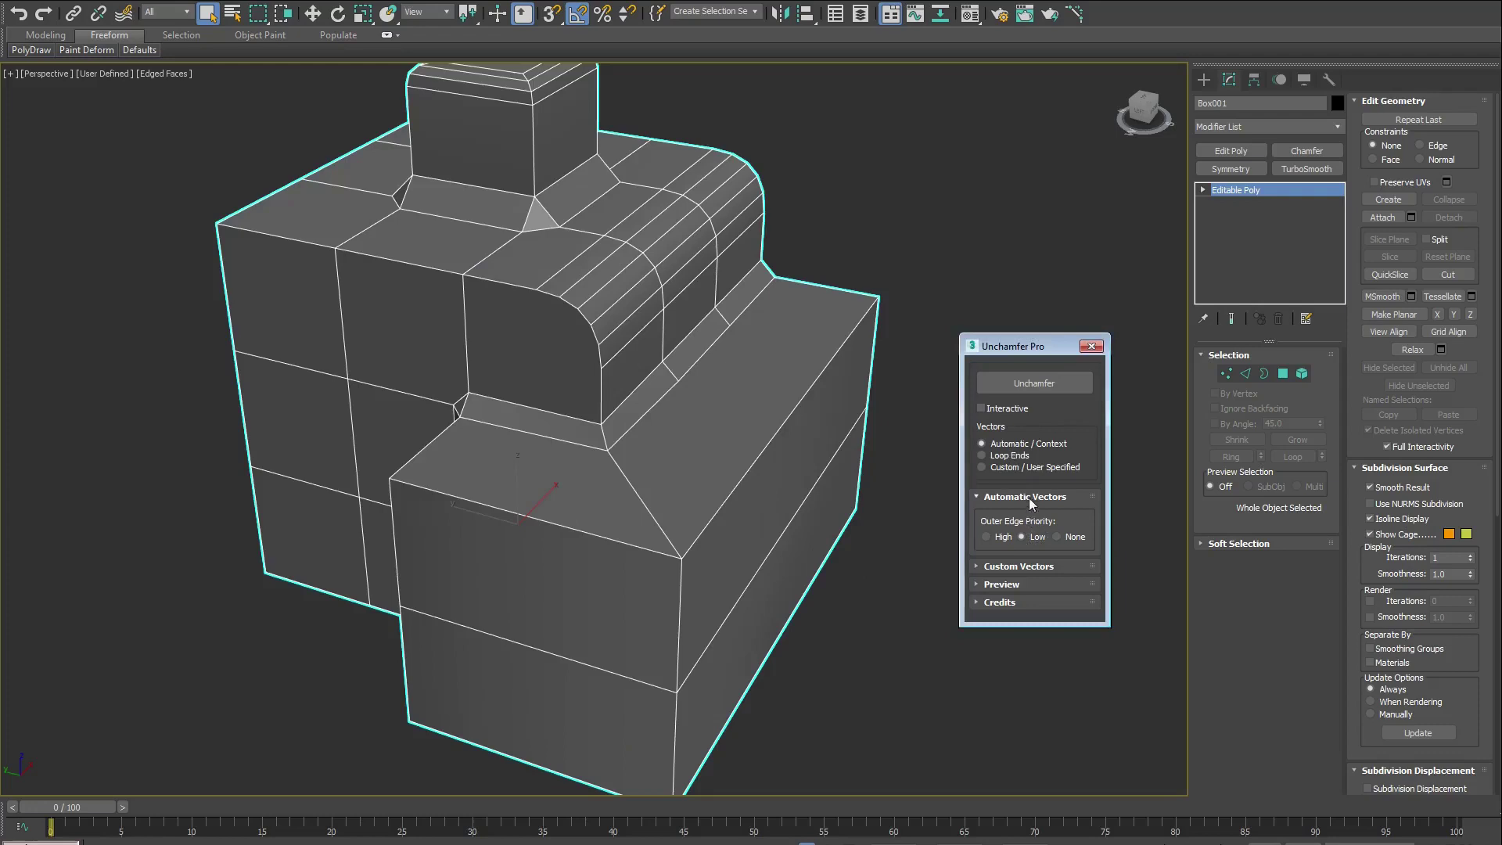
pyautogui.click(1029, 498)
pyautogui.scroll(5, 792, 516)
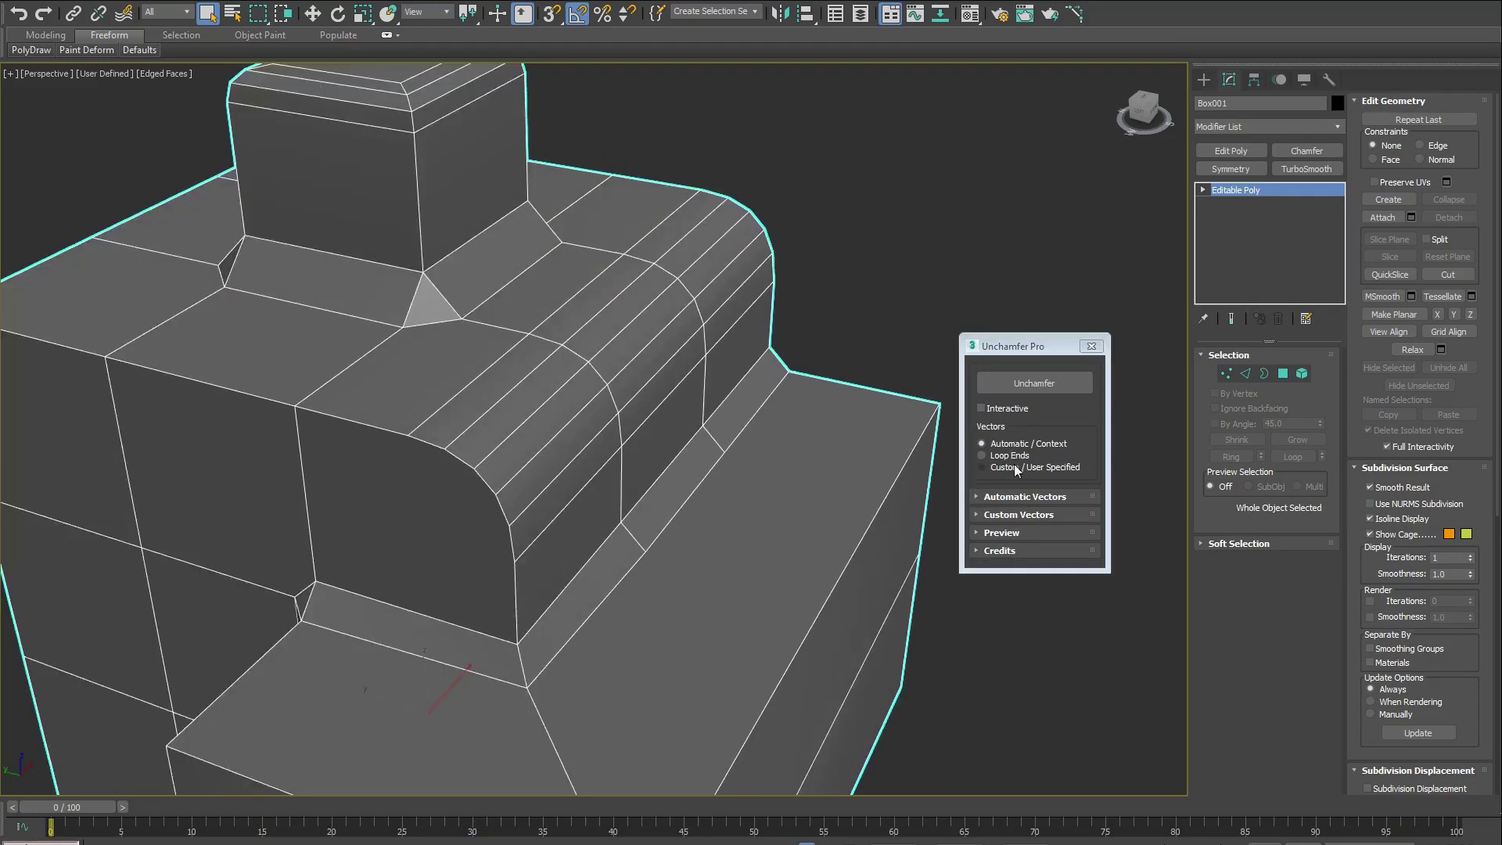
pyautogui.click(1007, 455)
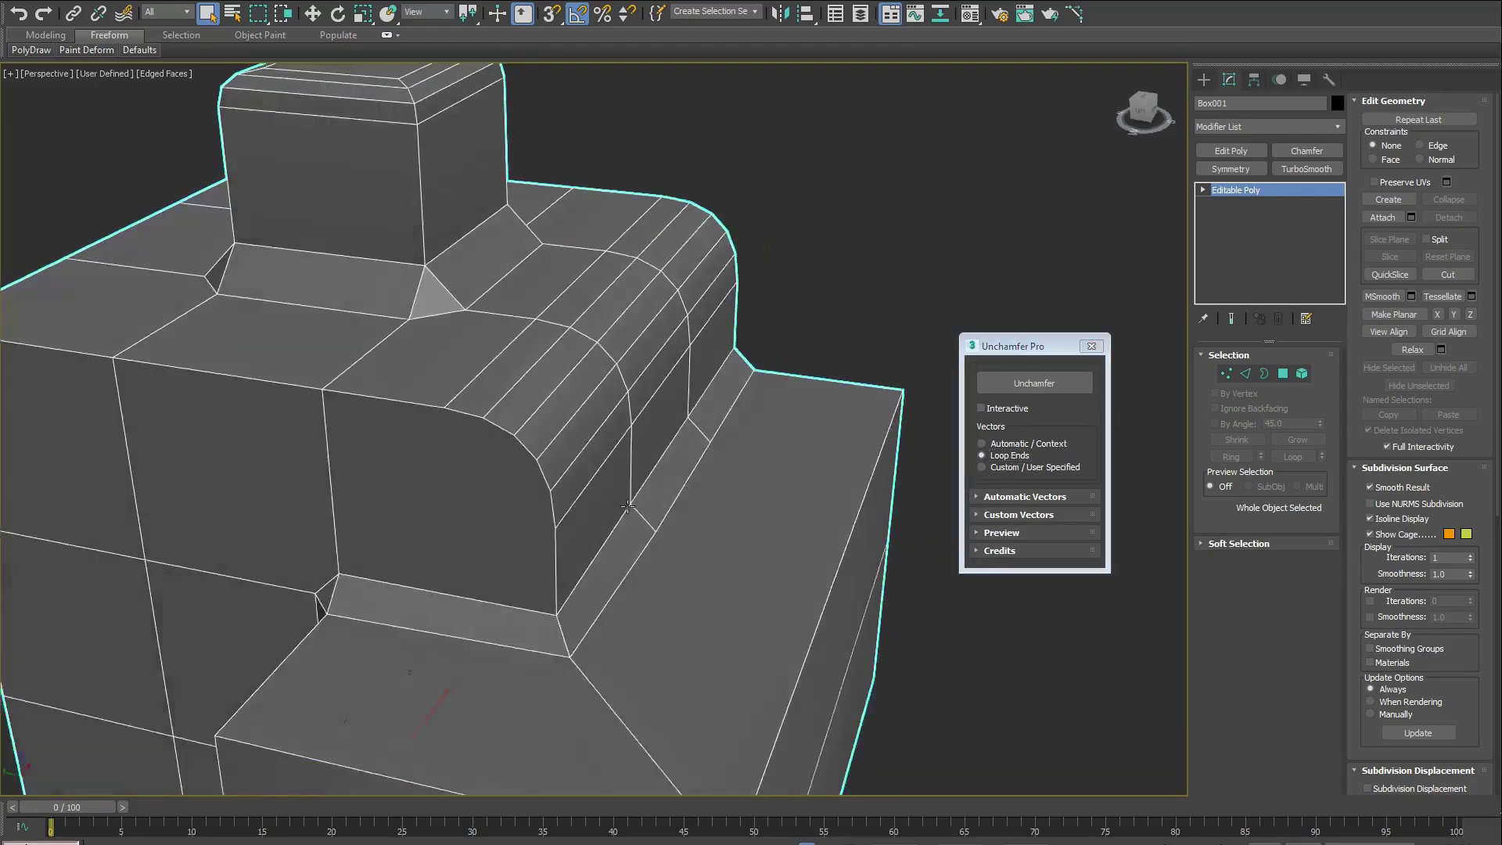
pyautogui.keyDown('alt'); pyautogui.moveTo(628, 506); pyautogui.dragTo(632, 508, button='middle'); pyautogui.keyUp('alt')
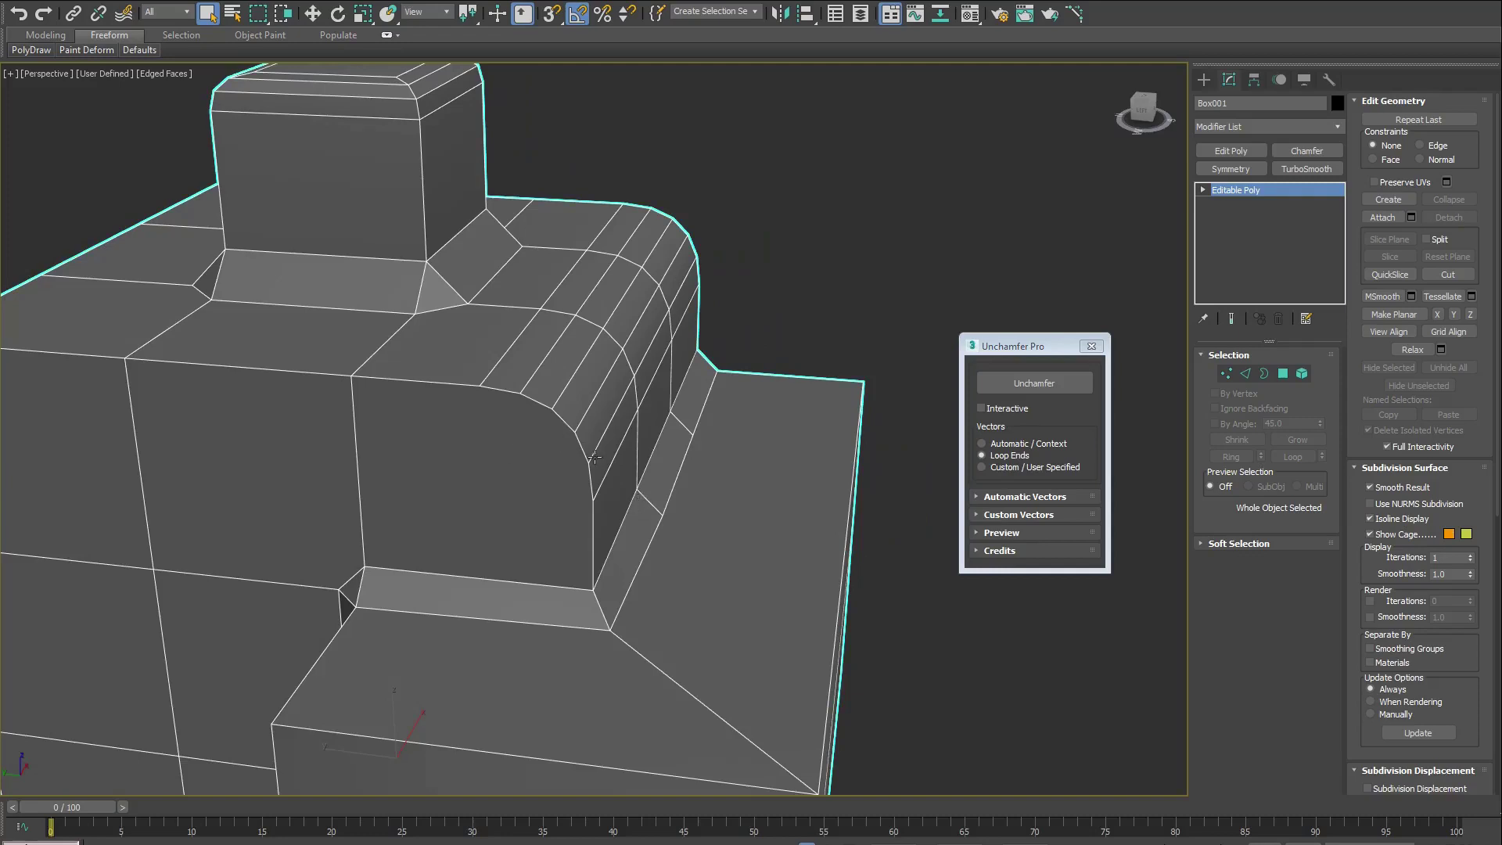
pyautogui.moveTo(597, 456); pyautogui.dragTo(600, 491, button='middle')
pyautogui.scroll(2, 601, 490)
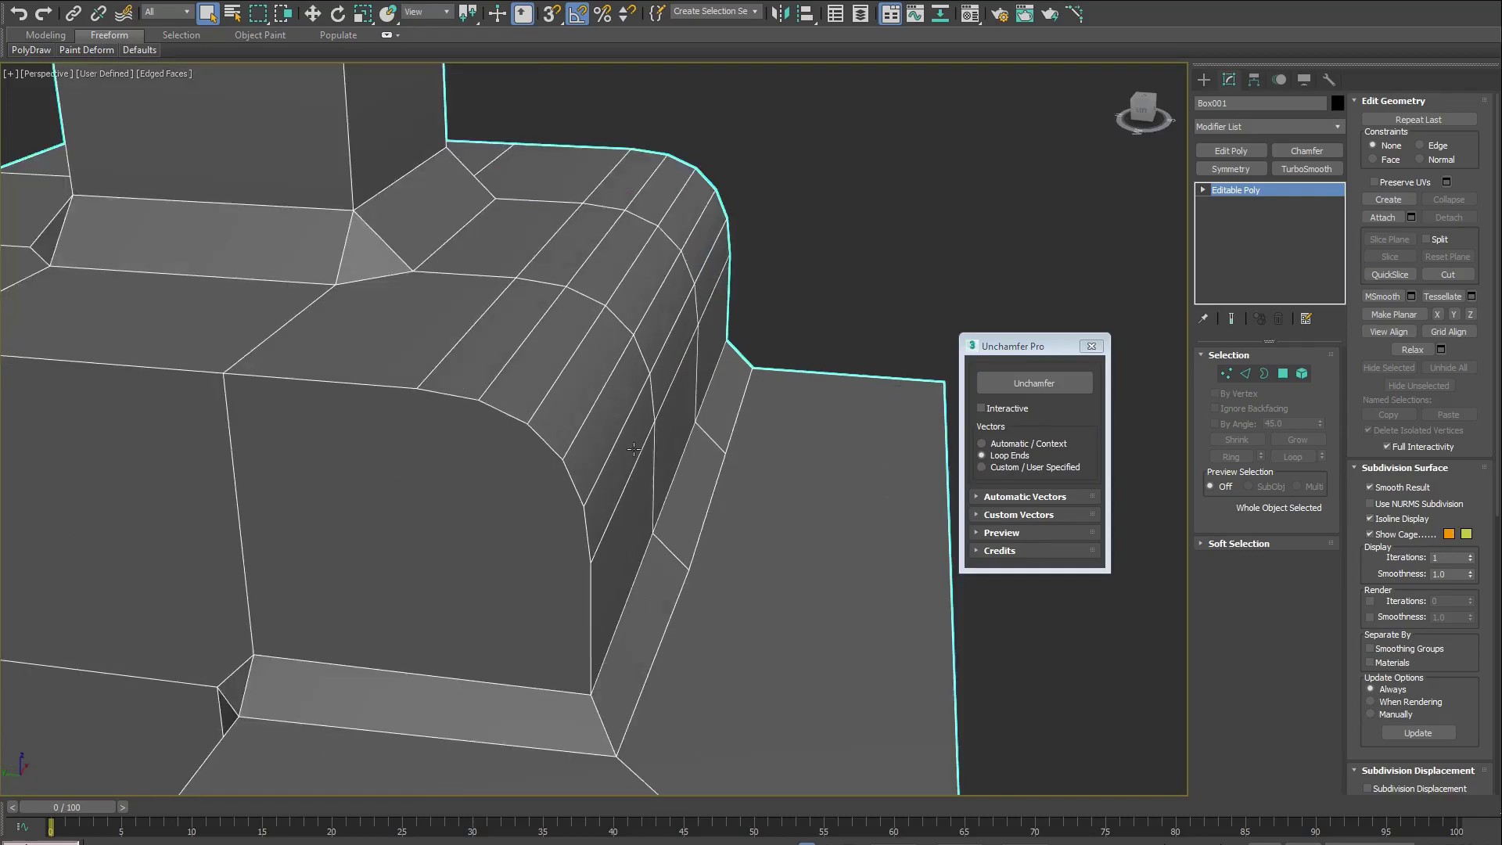
# At edge level, add the flat top edge adjoining each of the four preselected curved edge loops to the selection
pyautogui.click(1245, 375)
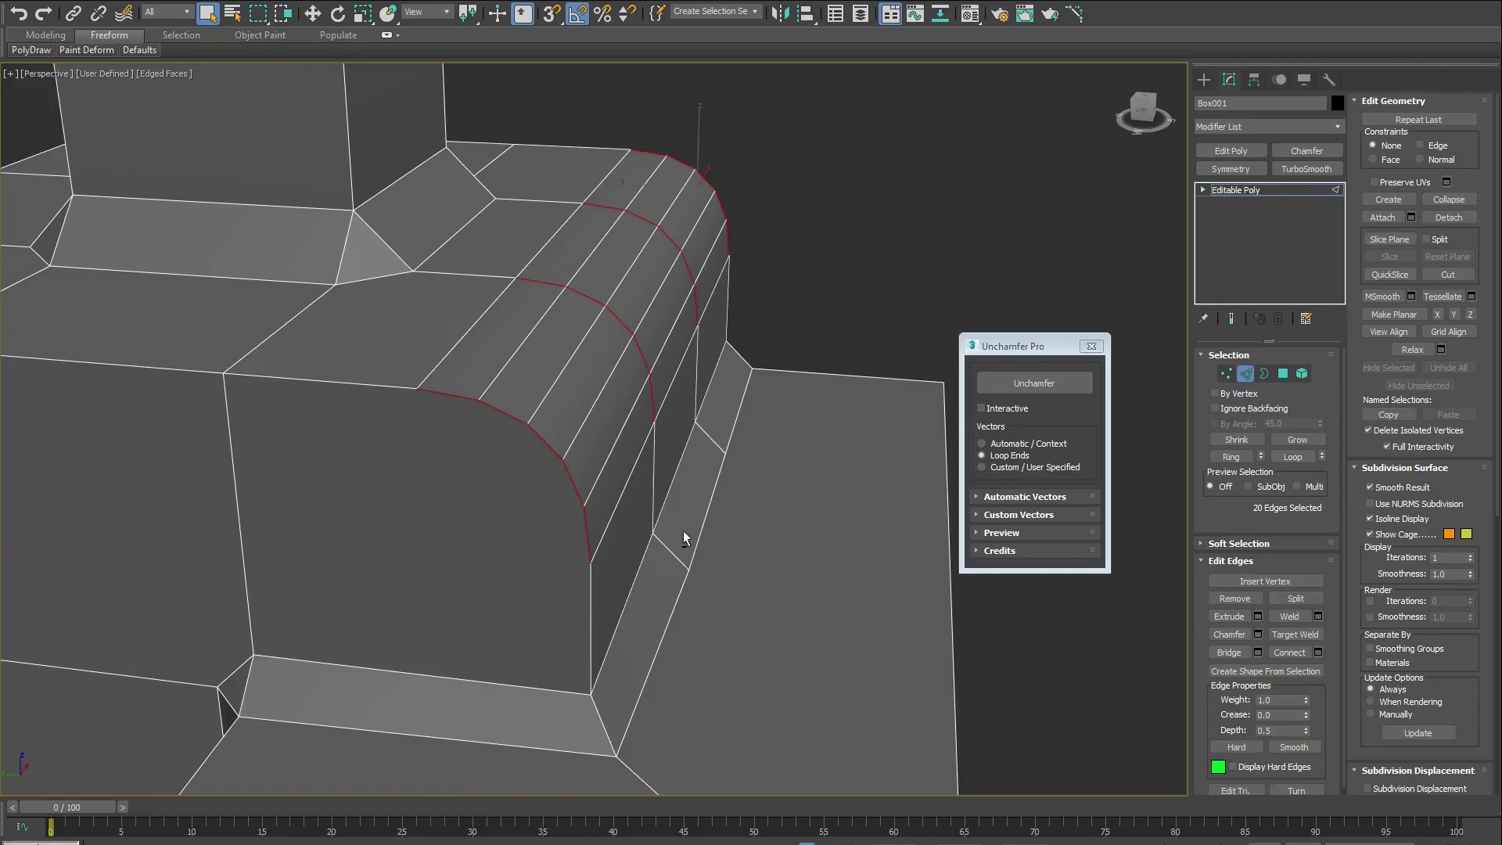
pyautogui.keyDown('alt'); pyautogui.moveTo(698, 539); pyautogui.dragTo(721, 517, button='middle'); pyautogui.keyUp('alt')
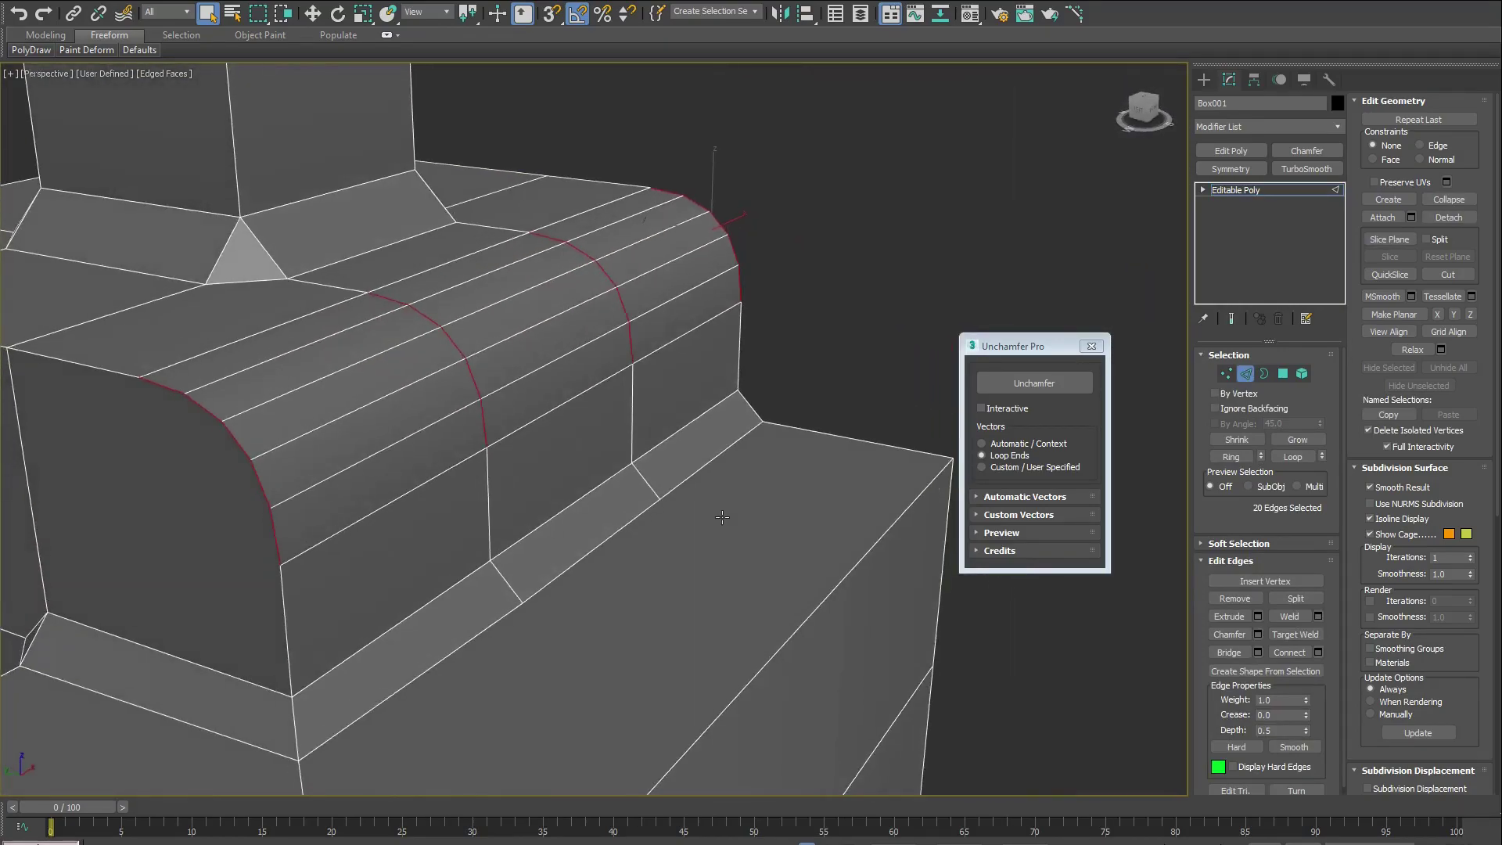
pyautogui.keyDown('alt'); pyautogui.moveTo(463, 514); pyautogui.dragTo(573, 520, button='middle'); pyautogui.keyUp('alt')
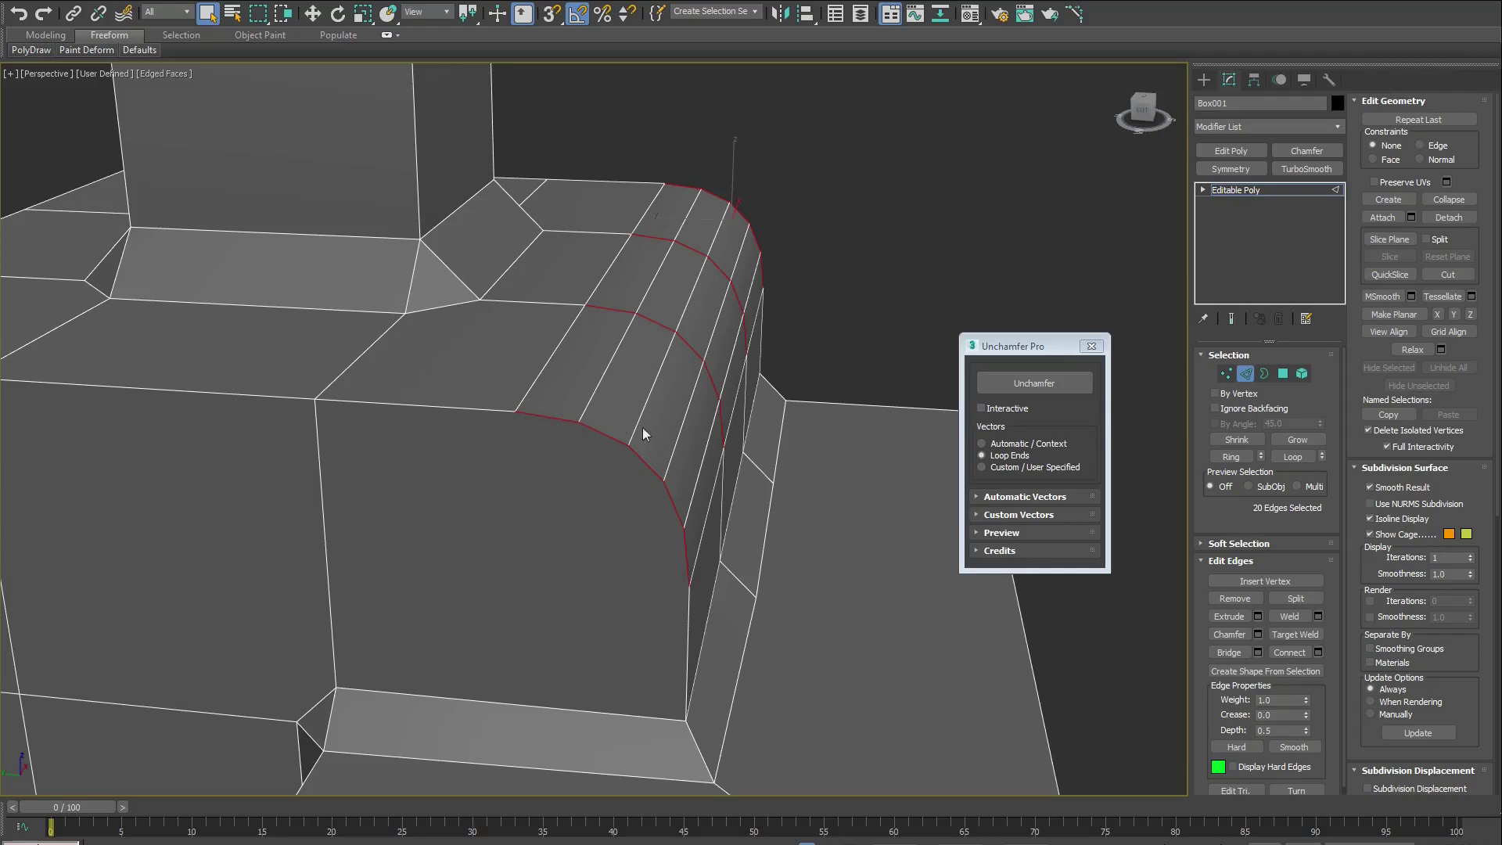
pyautogui.keyDown('ctrl'); pyautogui.click(503, 411); pyautogui.keyUp('ctrl')
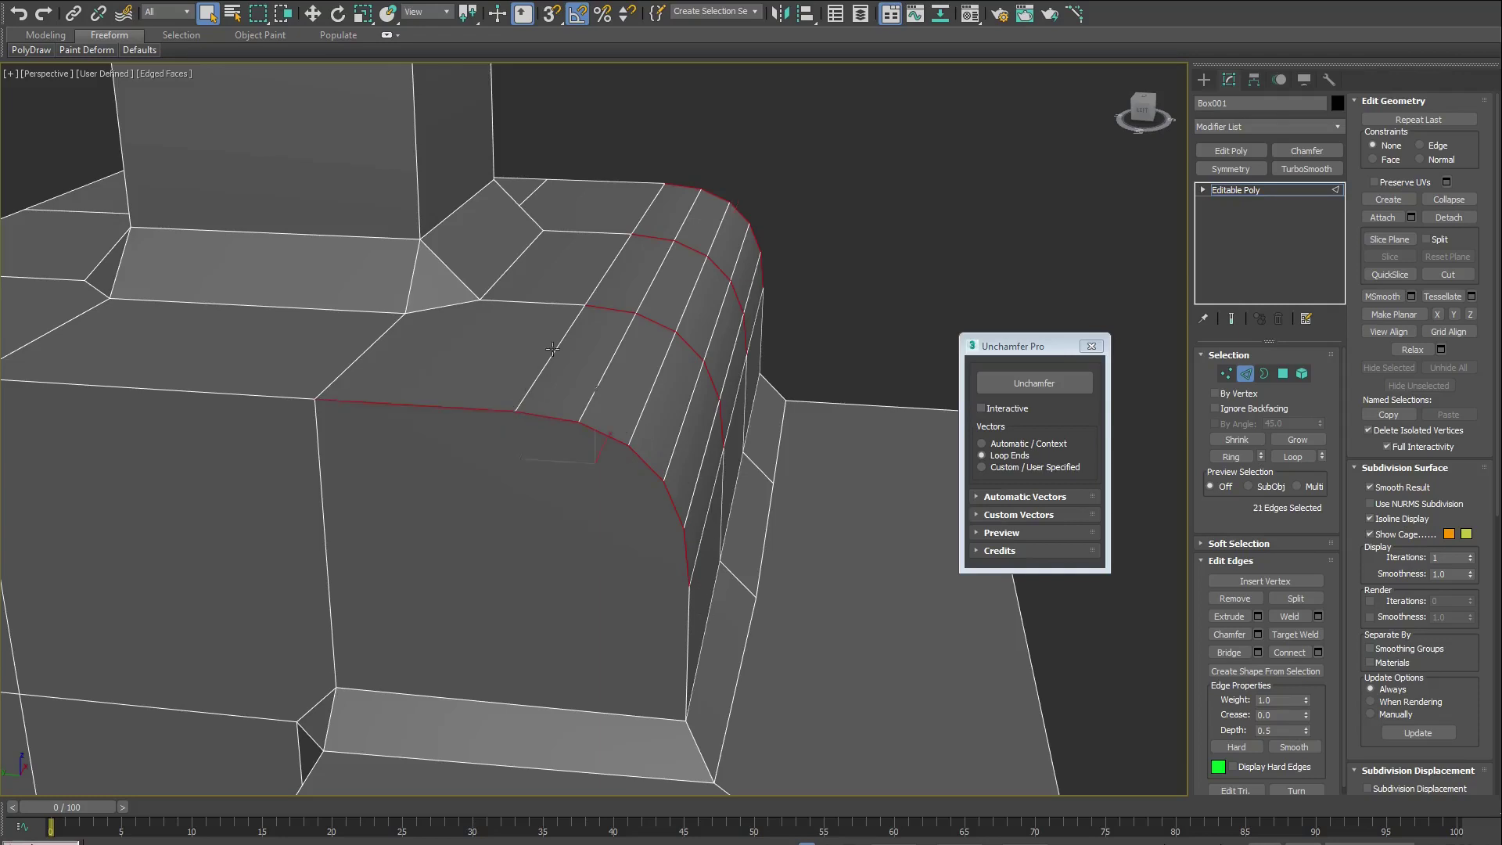
pyautogui.keyDown('ctrl'); pyautogui.click(557, 304); pyautogui.keyUp('ctrl')
pyautogui.keyDown('ctrl'); pyautogui.click(601, 233); pyautogui.keyUp('ctrl')
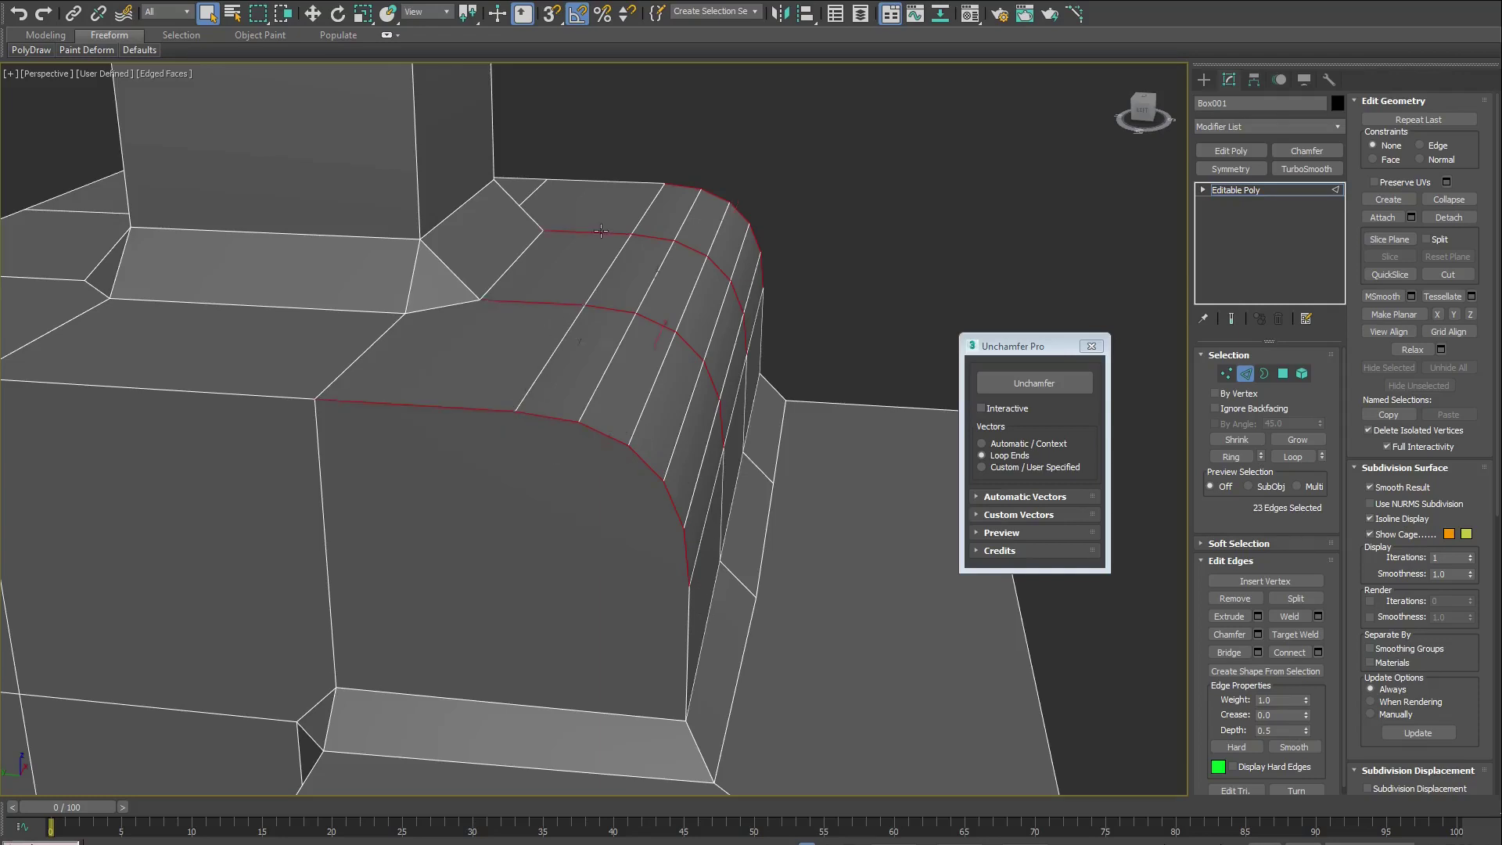
pyautogui.keyDown('ctrl'); pyautogui.click(639, 181); pyautogui.keyUp('ctrl')
# Add the vertical edge below each of the four curved loops to the selection
pyautogui.keyDown('alt'); pyautogui.moveTo(740, 345); pyautogui.dragTo(704, 342, button='middle'); pyautogui.keyUp('alt')
pyautogui.keyDown('ctrl'); pyautogui.click(833, 340); pyautogui.keyUp('ctrl')
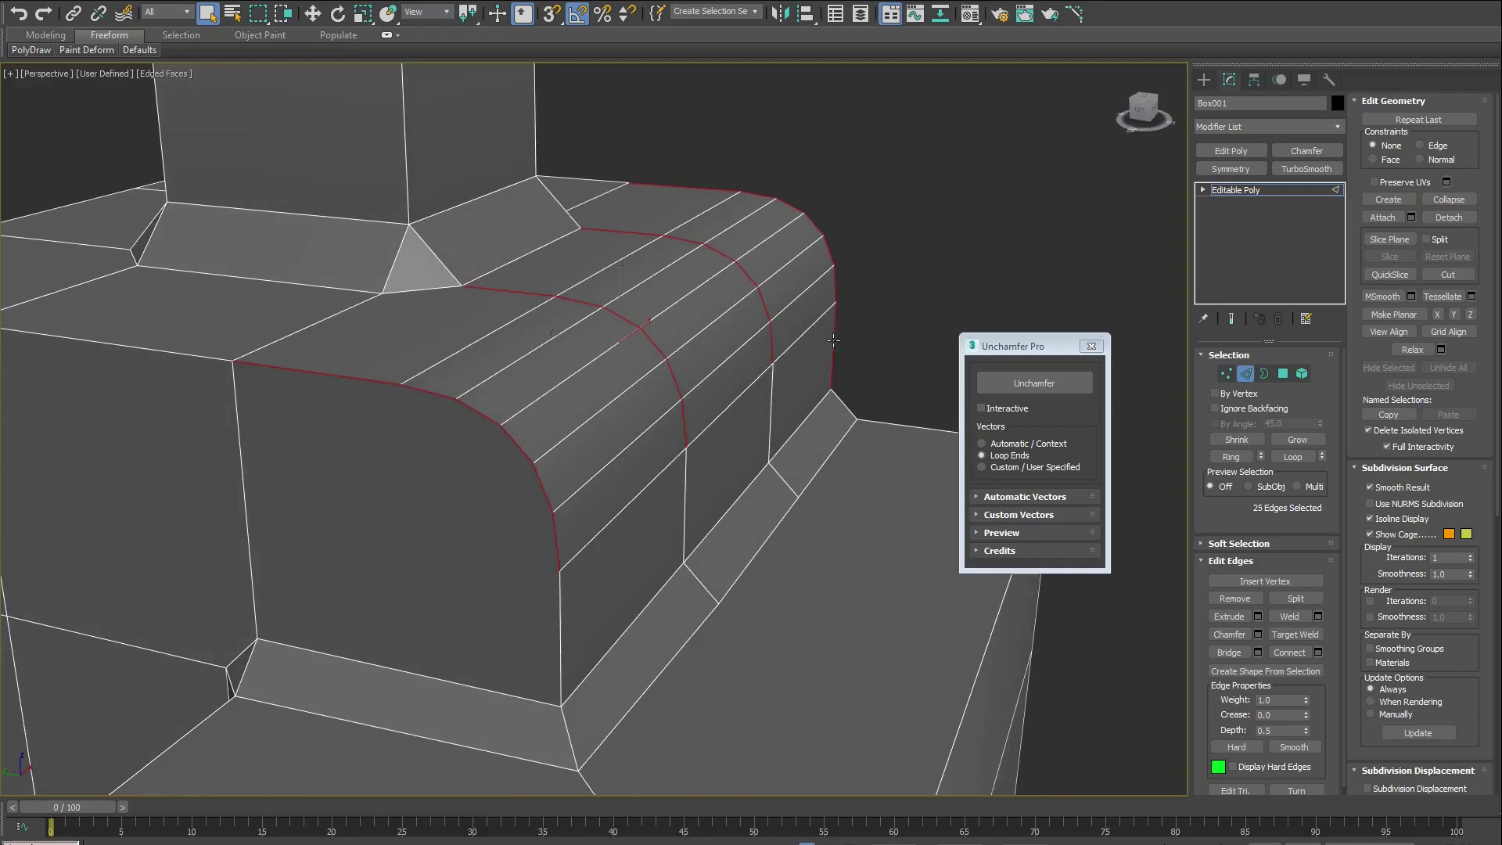
pyautogui.keyDown('ctrl'); pyautogui.click(771, 407); pyautogui.keyUp('ctrl')
pyautogui.keyDown('ctrl'); pyautogui.click(684, 488); pyautogui.keyUp('ctrl')
pyautogui.keyDown('ctrl'); pyautogui.click(559, 629); pyautogui.keyUp('ctrl')
# Unchamfer the rounded ledge using the loop ends as vectors, inspect the sharpened edge and undo the operation
pyautogui.click(996, 385)
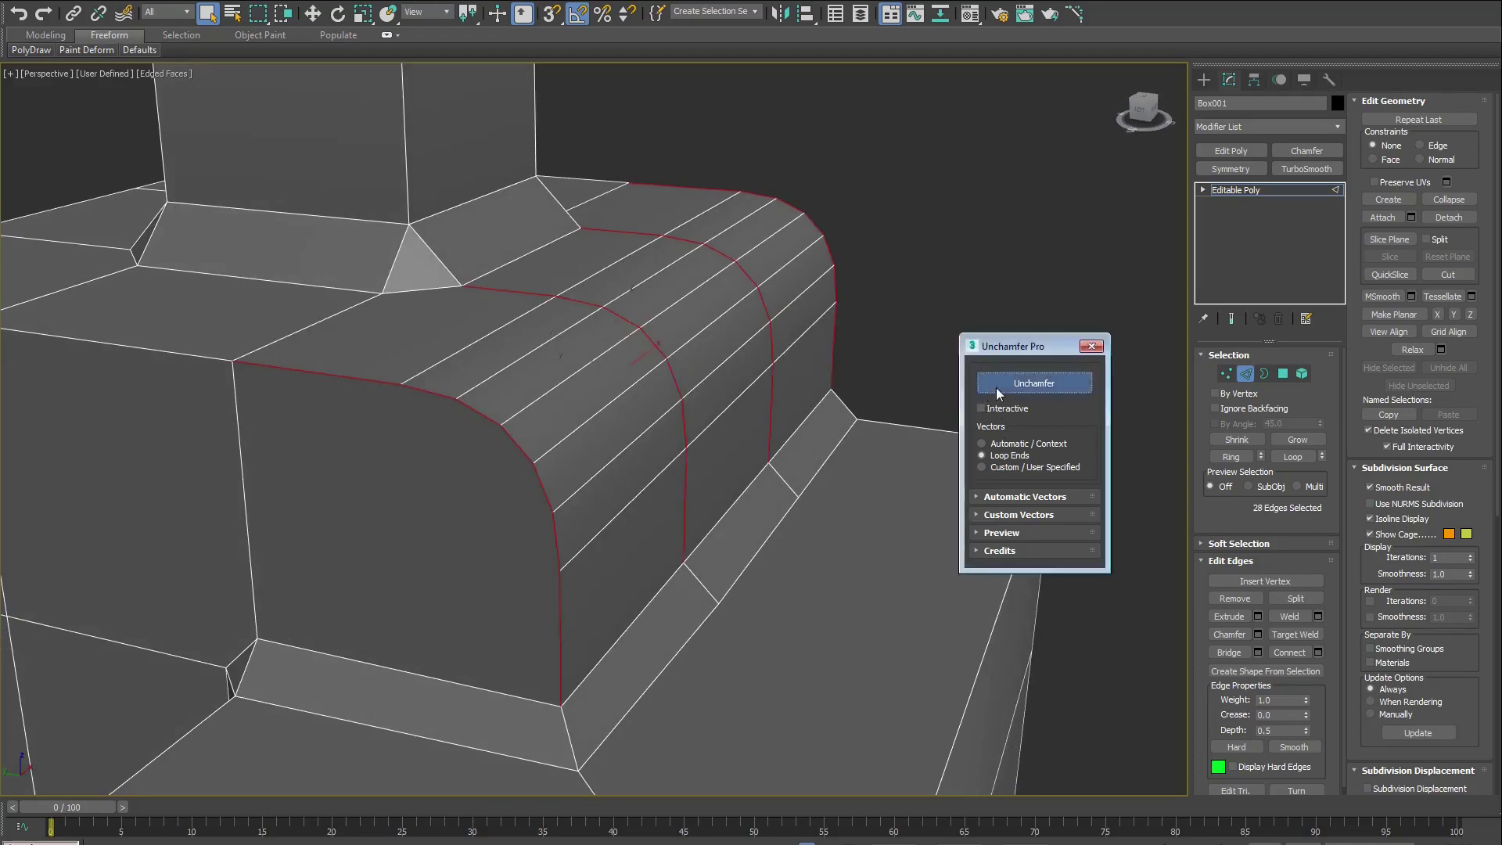
pyautogui.scroll(4, 716, 467)
pyautogui.keyDown('alt'); pyautogui.moveTo(715, 467); pyautogui.dragTo(584, 536, button='middle'); pyautogui.keyUp('alt')
pyautogui.hotkey('ctrl', 'z')
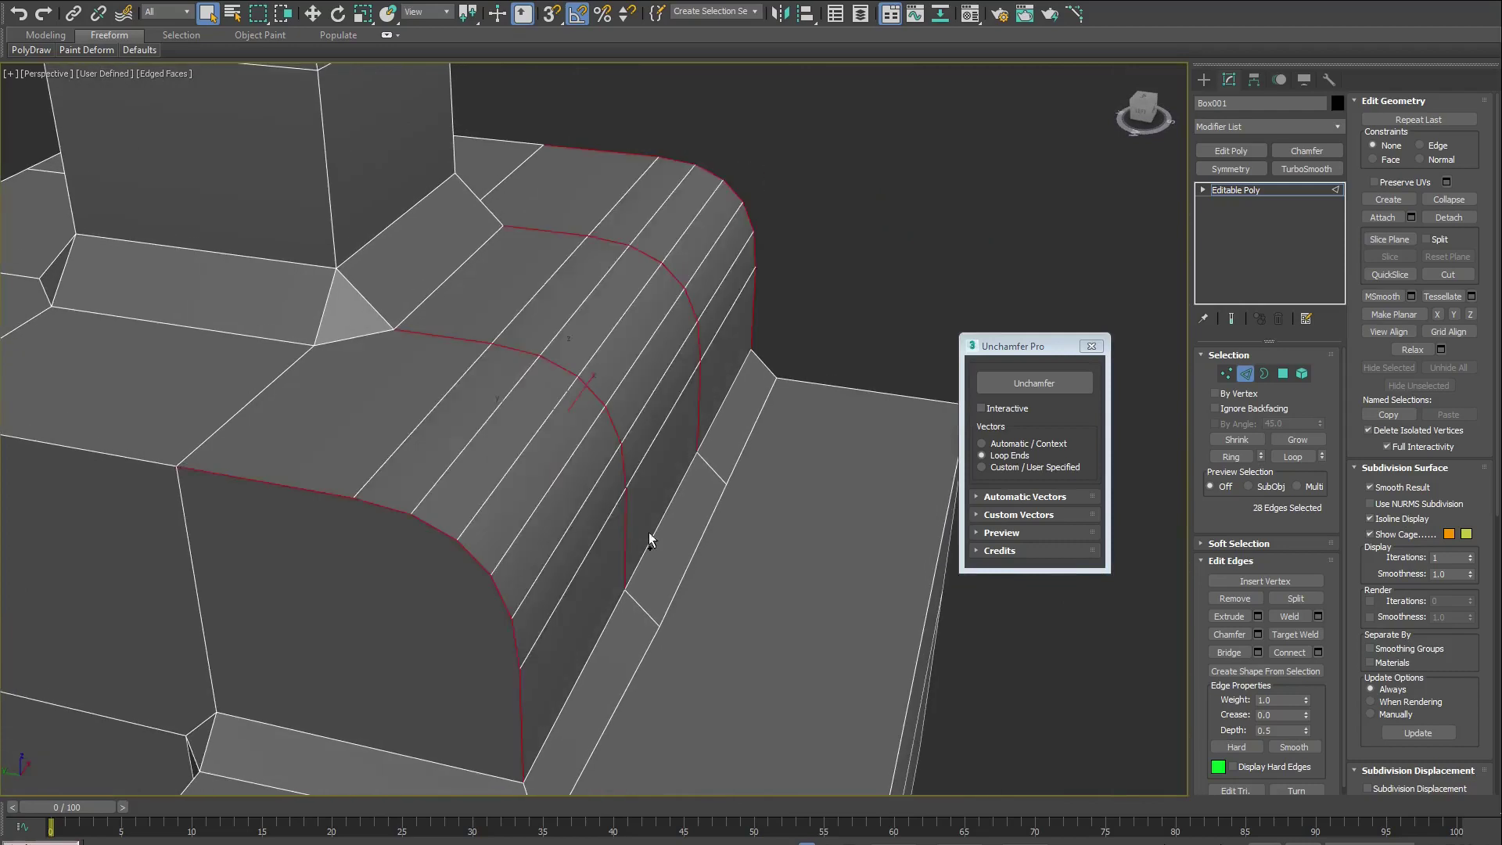
pyautogui.keyDown('alt'); pyautogui.moveTo(680, 617); pyautogui.dragTo(691, 580, button='middle'); pyautogui.keyUp('alt')
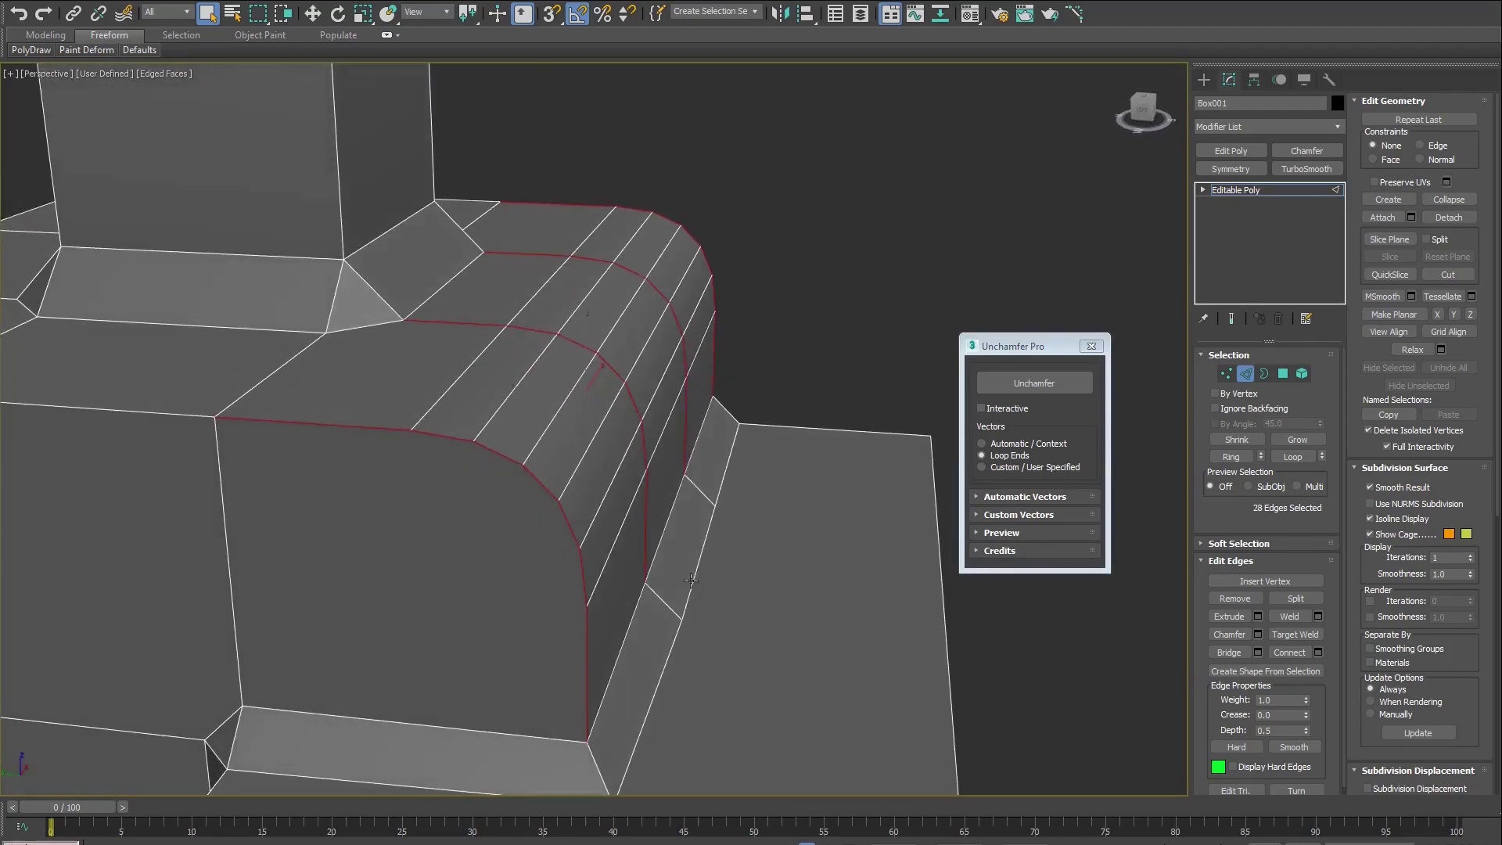
pyautogui.moveTo(525, 427); pyautogui.dragTo(610, 436, button='middle')
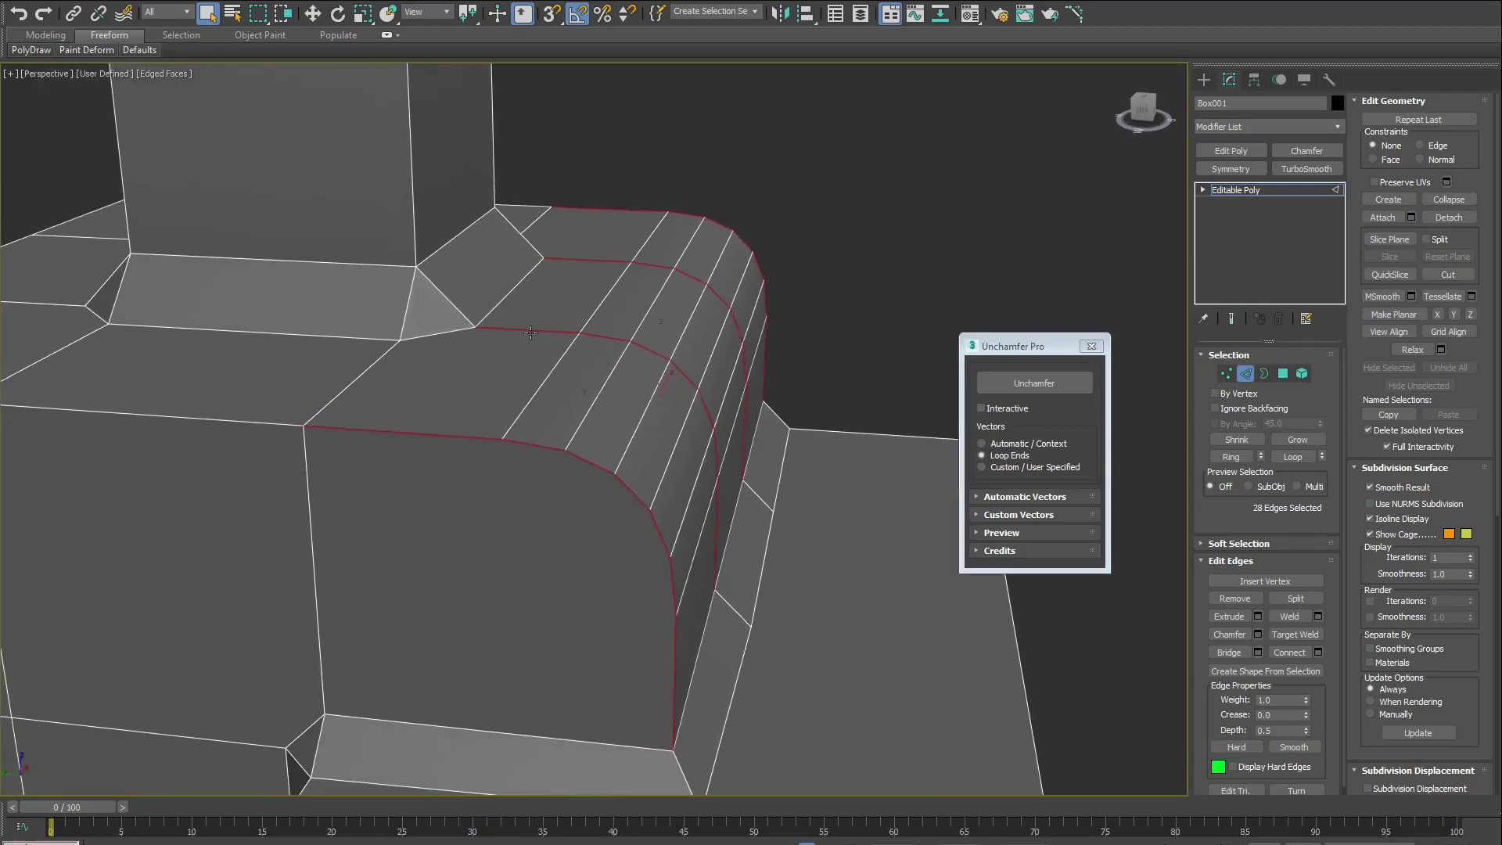
pyautogui.moveTo(754, 564)
pyautogui.keyDown('alt'); pyautogui.mouseDown(button='middle')
pyautogui.moveTo(726, 598)
pyautogui.moveTo(757, 568)
pyautogui.mouseUp(button='middle'); pyautogui.keyUp('alt')
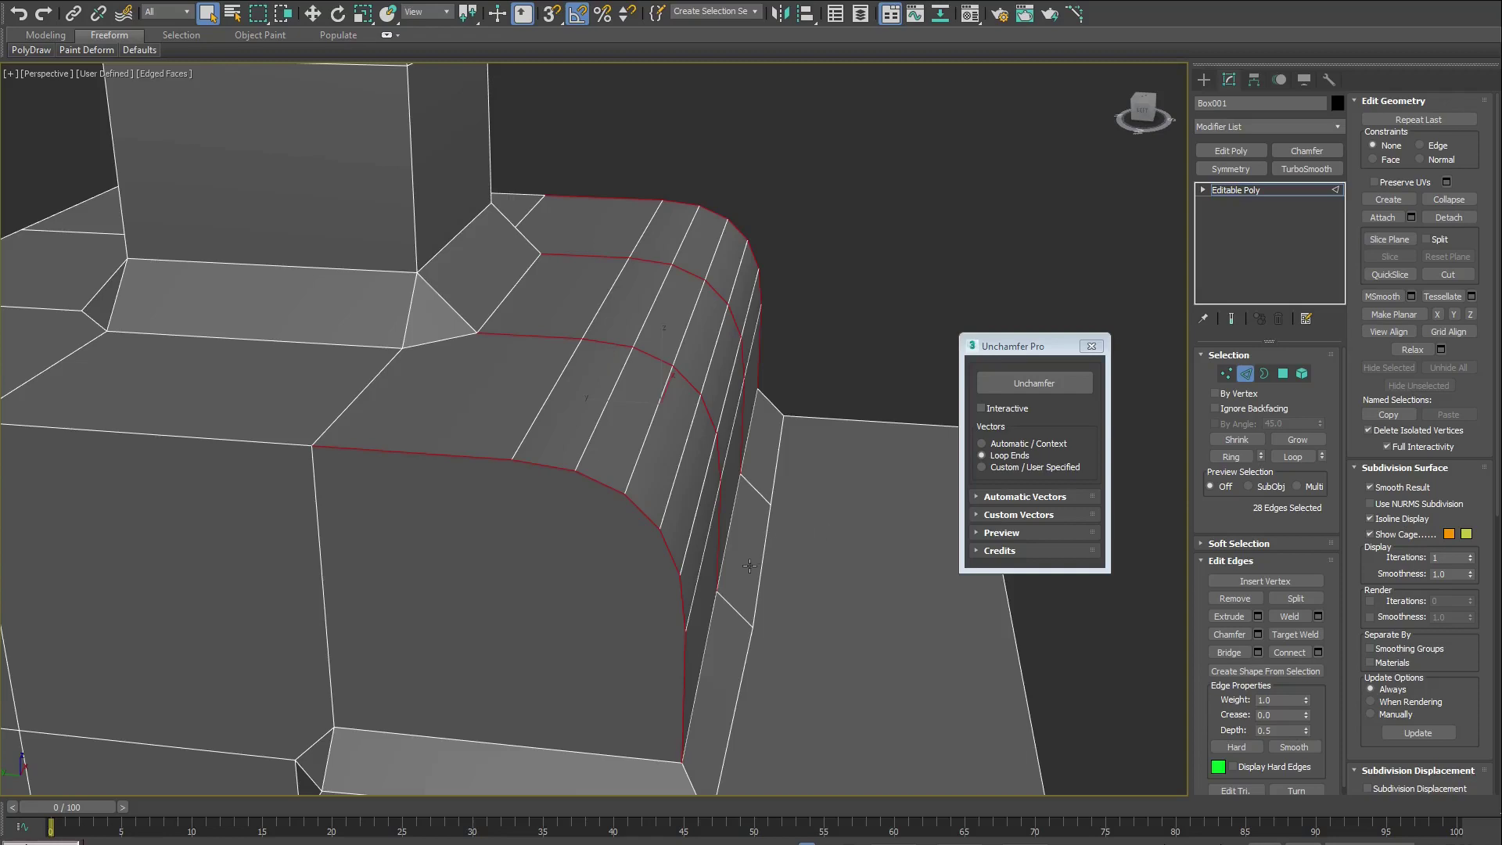
pyautogui.keyDown('alt'); pyautogui.moveTo(749, 566); pyautogui.dragTo(743, 575, button='middle'); pyautogui.keyUp('alt')
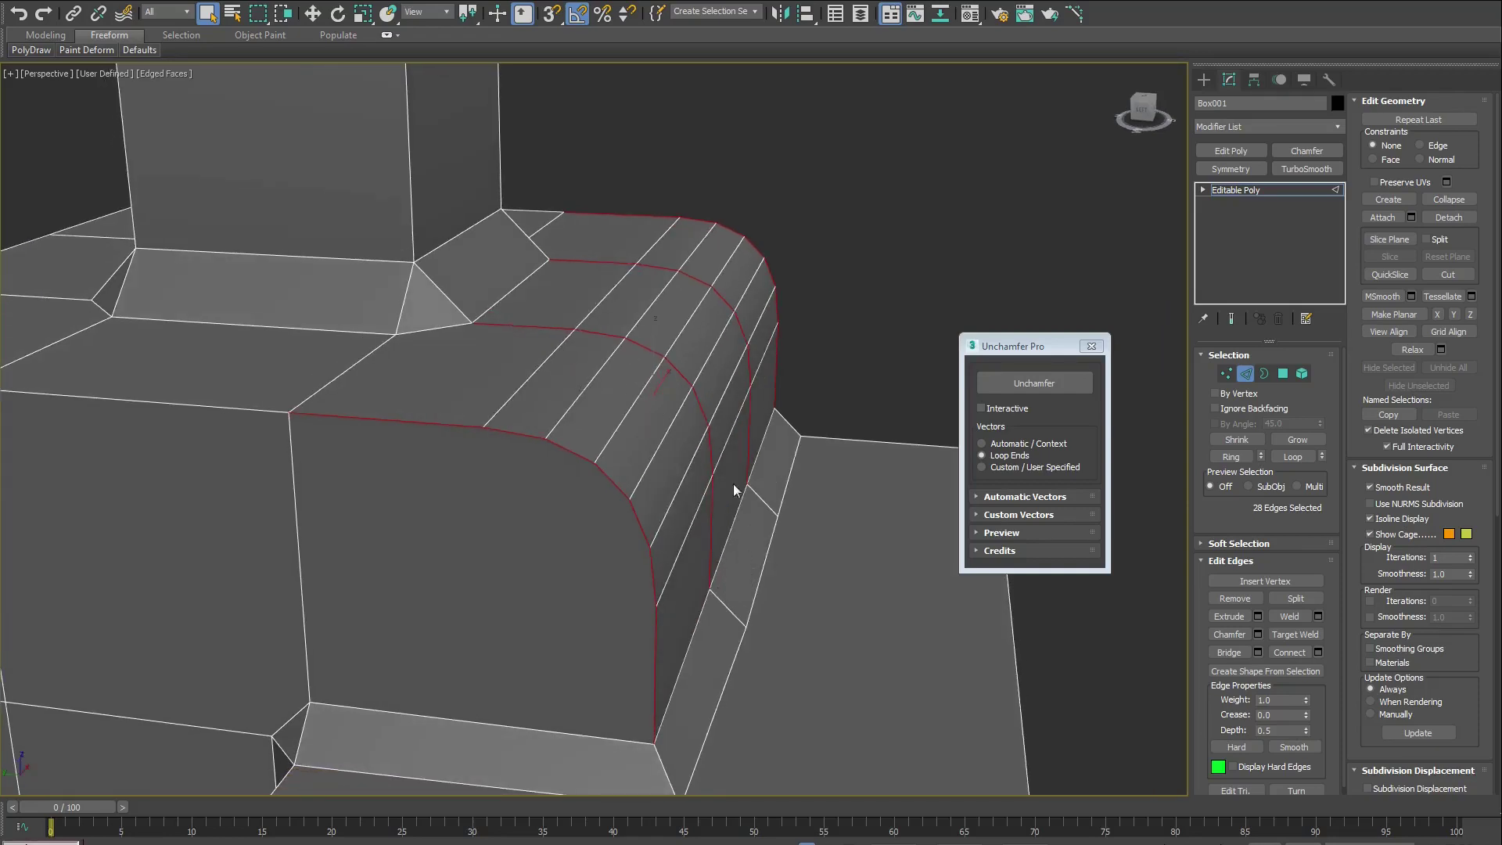
pyautogui.keyDown('alt'); pyautogui.moveTo(712, 618); pyautogui.dragTo(752, 620, button='middle'); pyautogui.keyUp('alt')
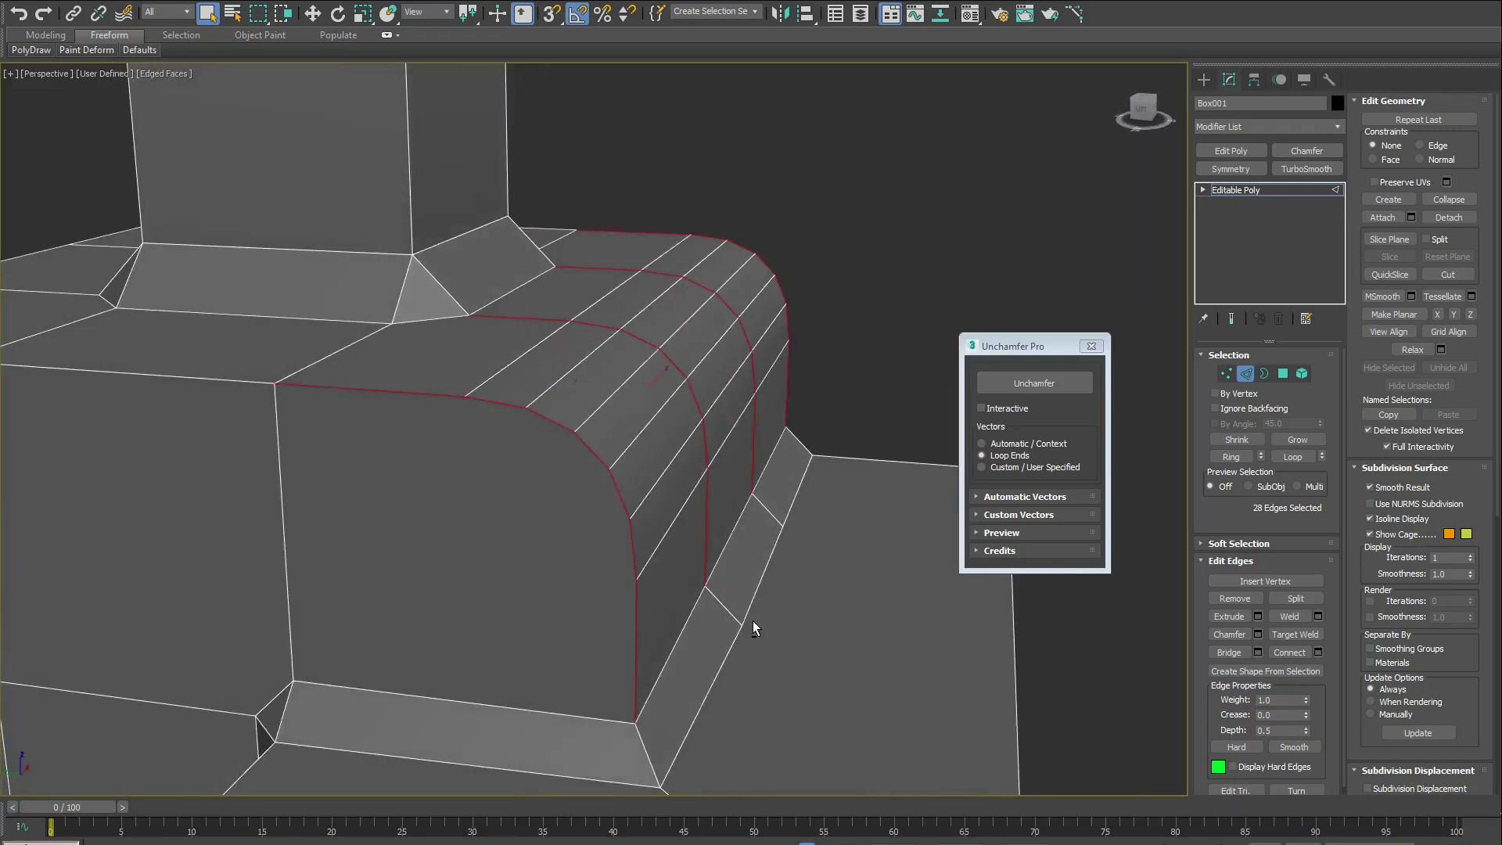
# Turn on the vector preview for the selected edge loops and set the vector scale to 4.9
pyautogui.click(1001, 532)
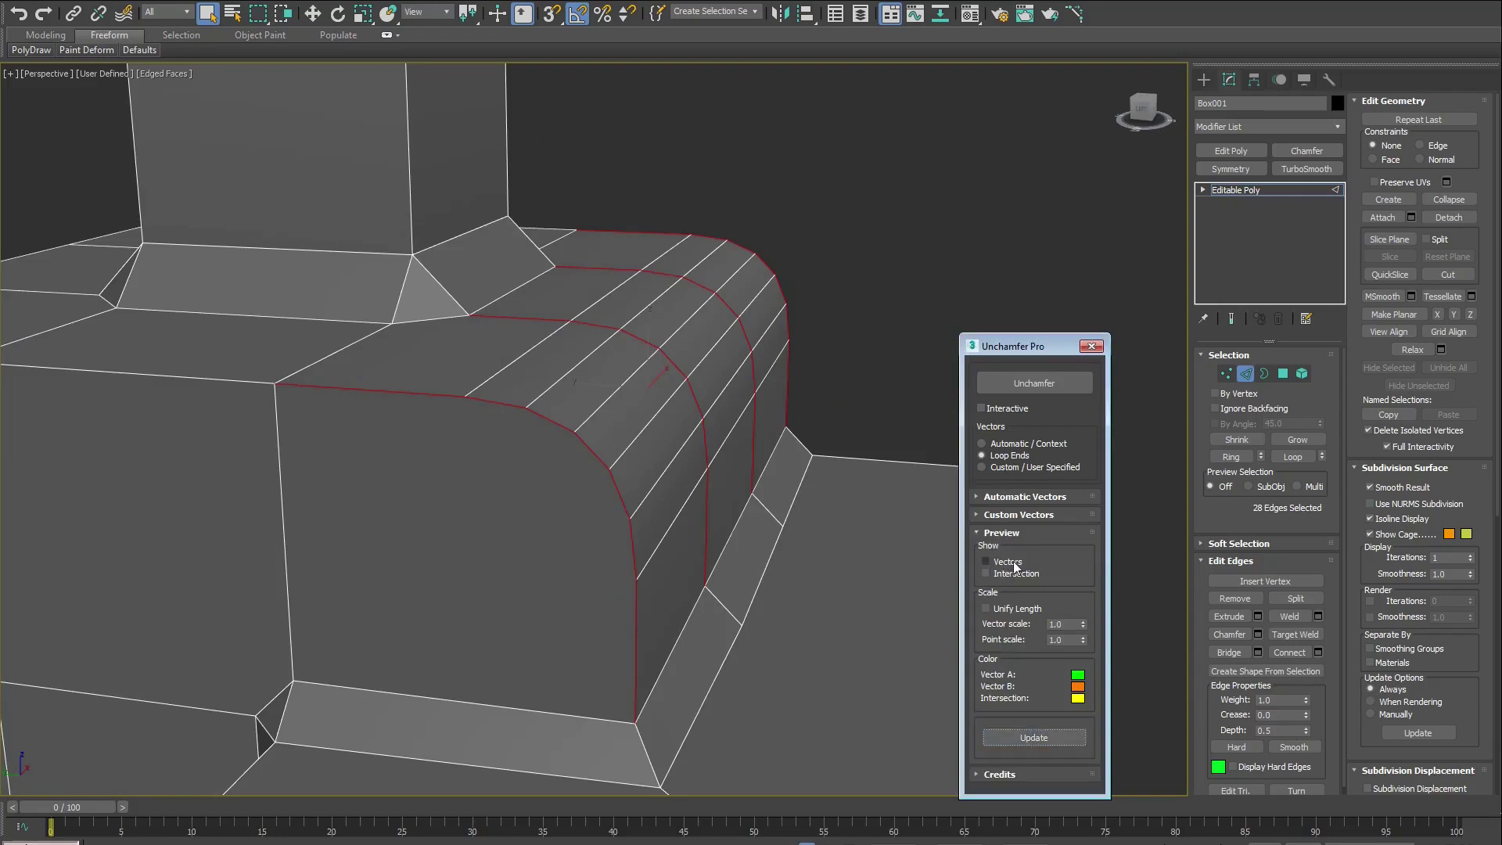
pyautogui.click(1012, 563)
pyautogui.keyDown('alt'); pyautogui.moveTo(800, 555); pyautogui.dragTo(832, 552, button='middle'); pyautogui.keyUp('alt')
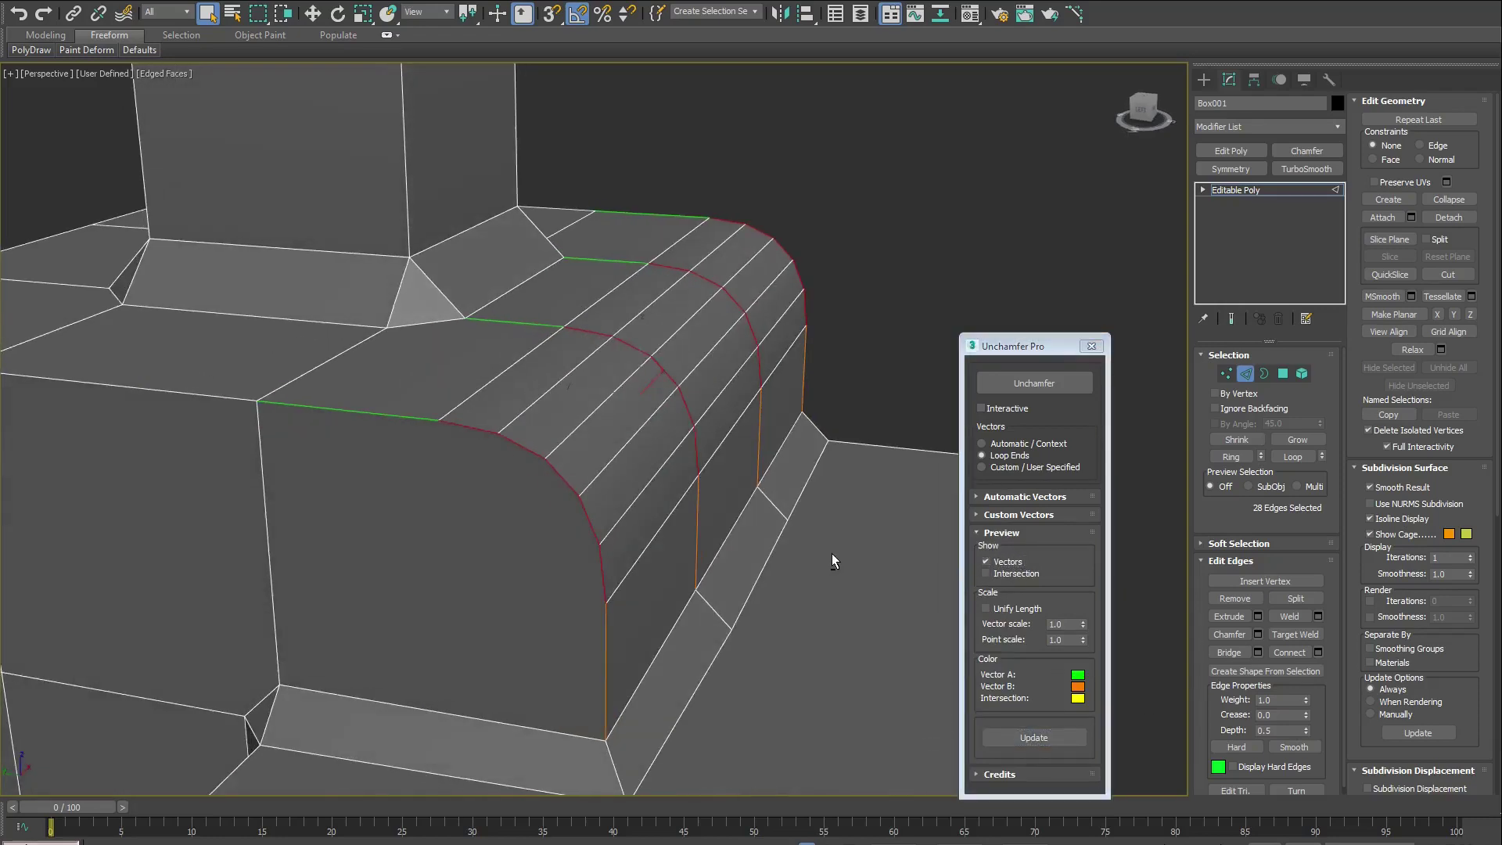
pyautogui.keyDown('alt'); pyautogui.moveTo(776, 470); pyautogui.dragTo(810, 455, button='middle'); pyautogui.keyUp('alt')
pyautogui.moveTo(1083, 624); pyautogui.dragTo(1078, 594)
pyautogui.keyDown('alt'); pyautogui.moveTo(773, 541); pyautogui.dragTo(786, 528, button='middle'); pyautogui.keyUp('alt')
pyautogui.keyDown('alt'); pyautogui.moveTo(721, 300); pyautogui.dragTo(785, 396, button='middle'); pyautogui.keyUp('alt')
# Show the intersection points in the preview, hide the vectors and examine the points around the rounded ledge
pyautogui.click(1007, 575)
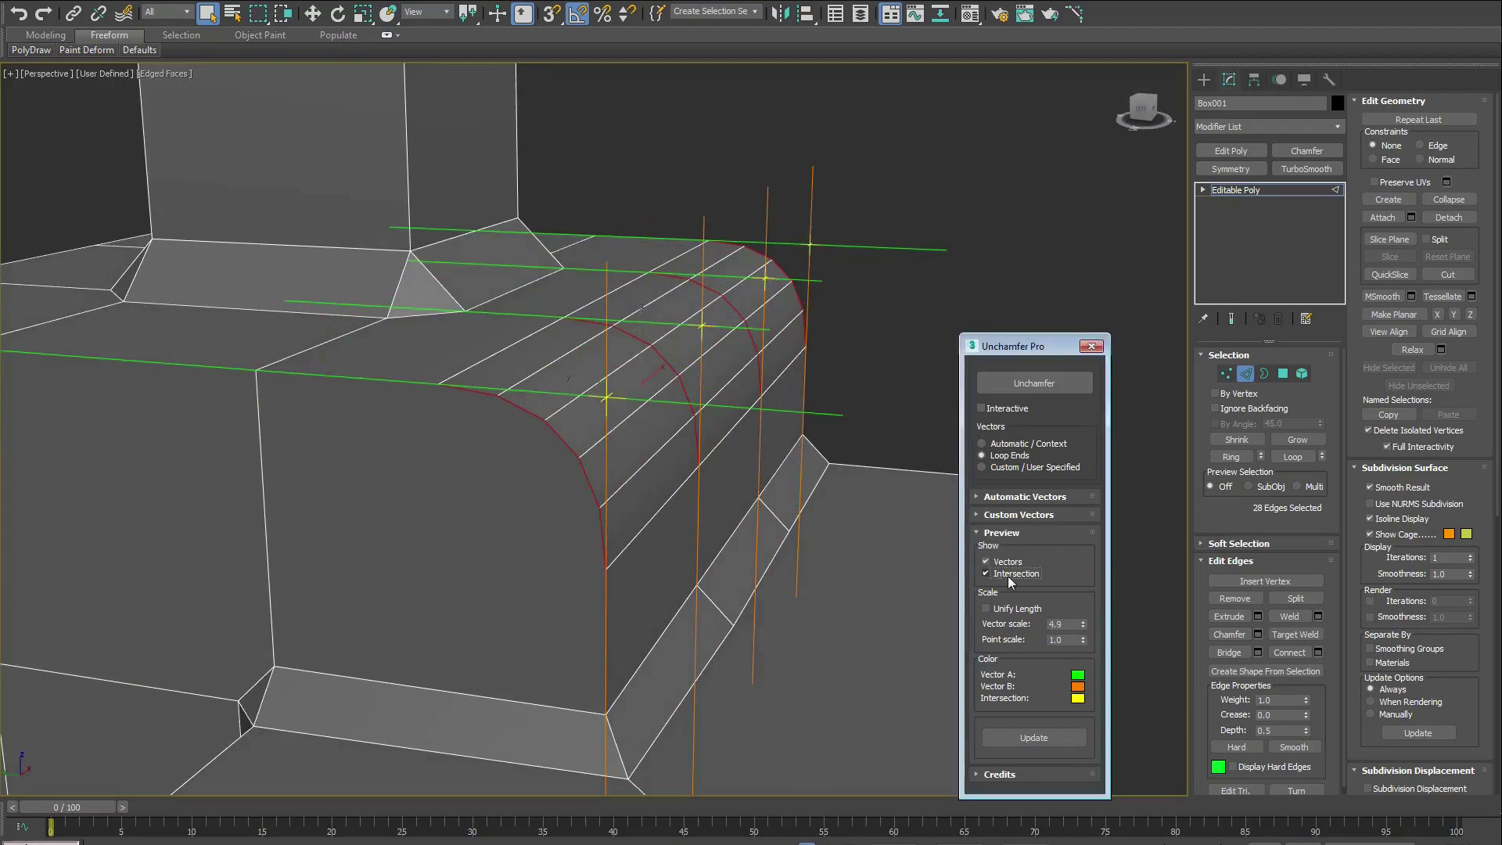
pyautogui.click(1007, 562)
pyautogui.moveTo(839, 517)
pyautogui.keyDown('alt'); pyautogui.mouseDown(button='middle')
pyautogui.moveTo(641, 518)
pyautogui.moveTo(748, 543)
pyautogui.moveTo(870, 528)
pyautogui.moveTo(831, 544)
pyautogui.mouseUp(button='middle'); pyautogui.keyUp('alt')
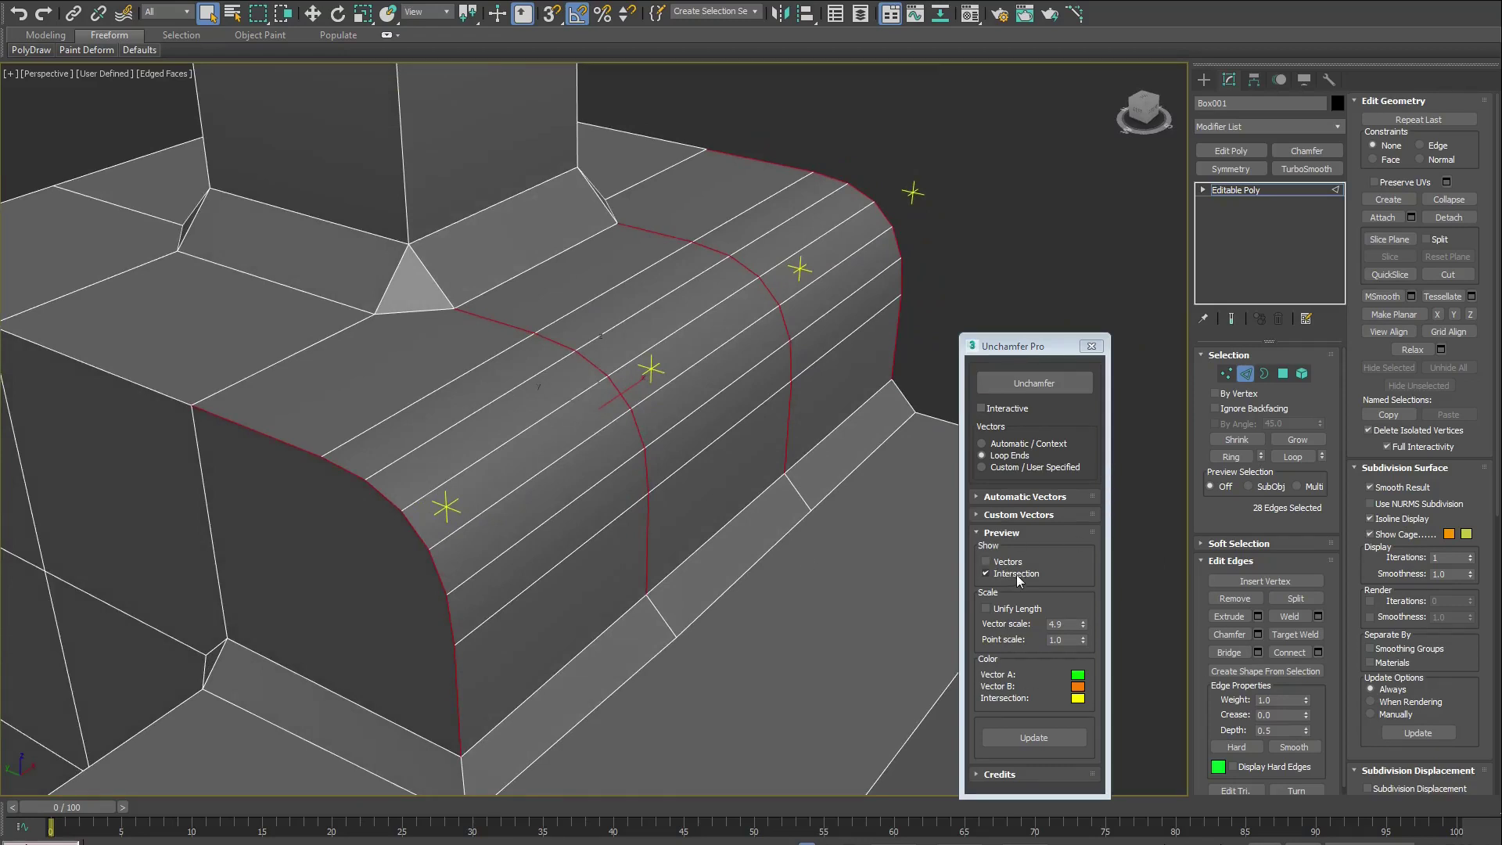
# Switch the unchamfer vectors to Custom / User Specified and turn off the intersection preview
pyautogui.click(1030, 467)
pyautogui.moveTo(843, 576)
pyautogui.keyDown('alt'); pyautogui.mouseDown(button='middle')
pyautogui.moveTo(652, 575)
pyautogui.moveTo(857, 578)
pyautogui.mouseUp(button='middle'); pyautogui.keyUp('alt')
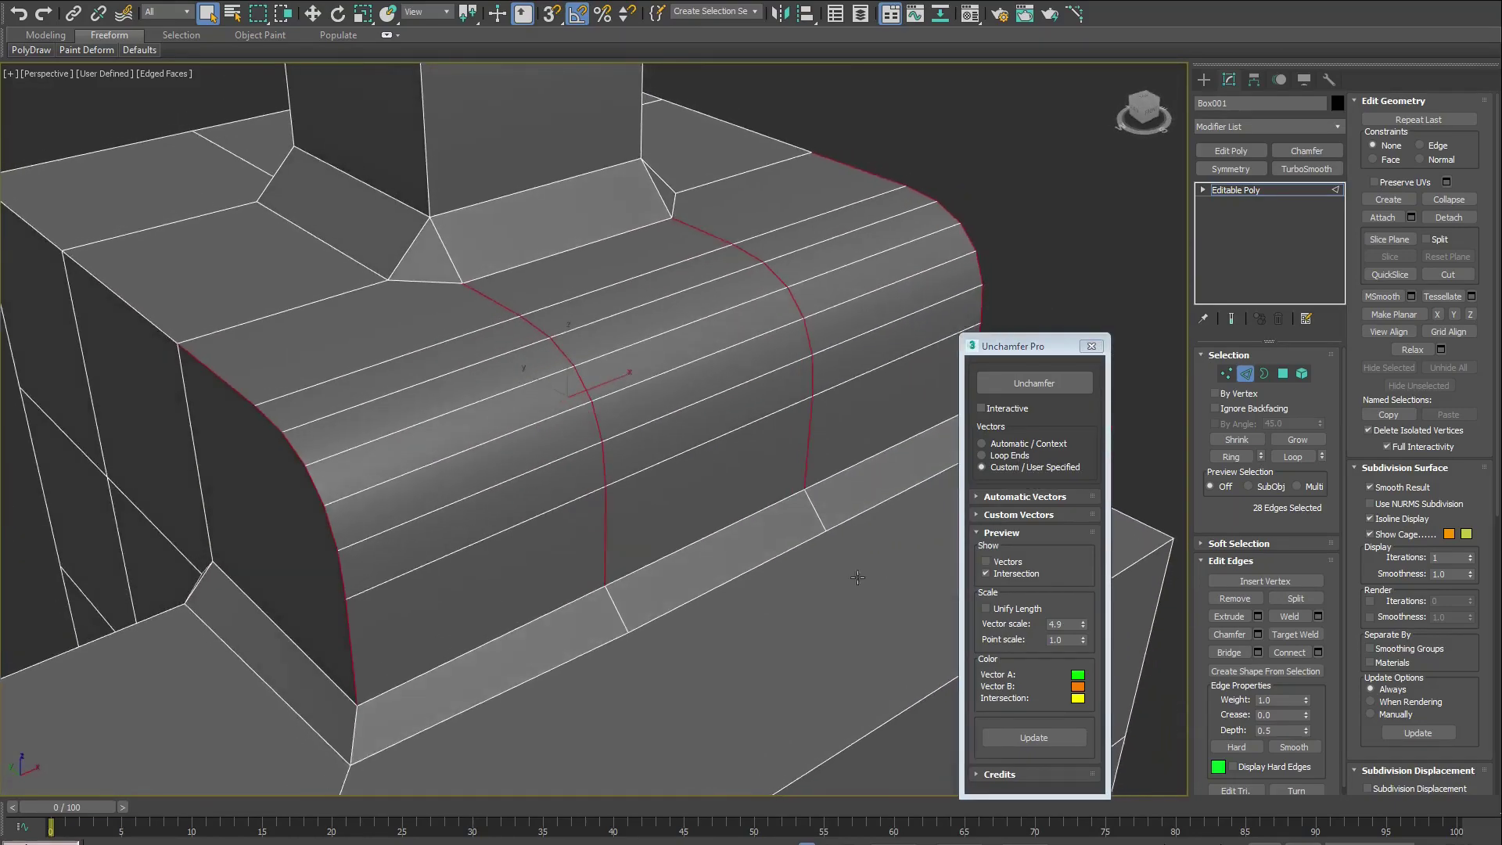
pyautogui.click(991, 577)
pyautogui.moveTo(771, 598); pyautogui.dragTo(865, 577, button='middle')
pyautogui.scroll(-3, 604, 616)
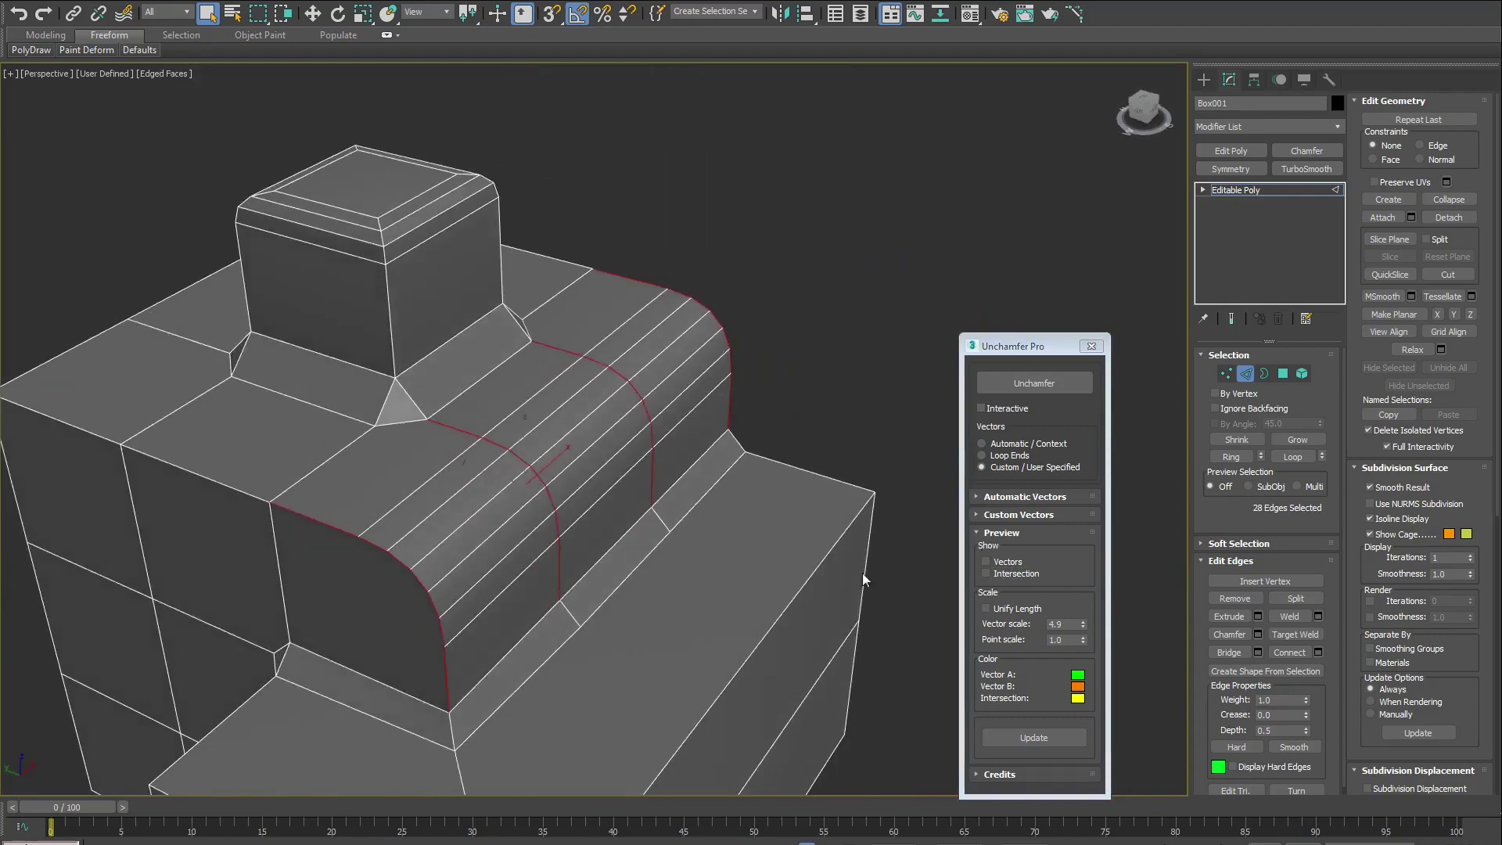
# Collapse the preview settings, open the custom vector settings and bring the small upper block into view
pyautogui.click(1028, 532)
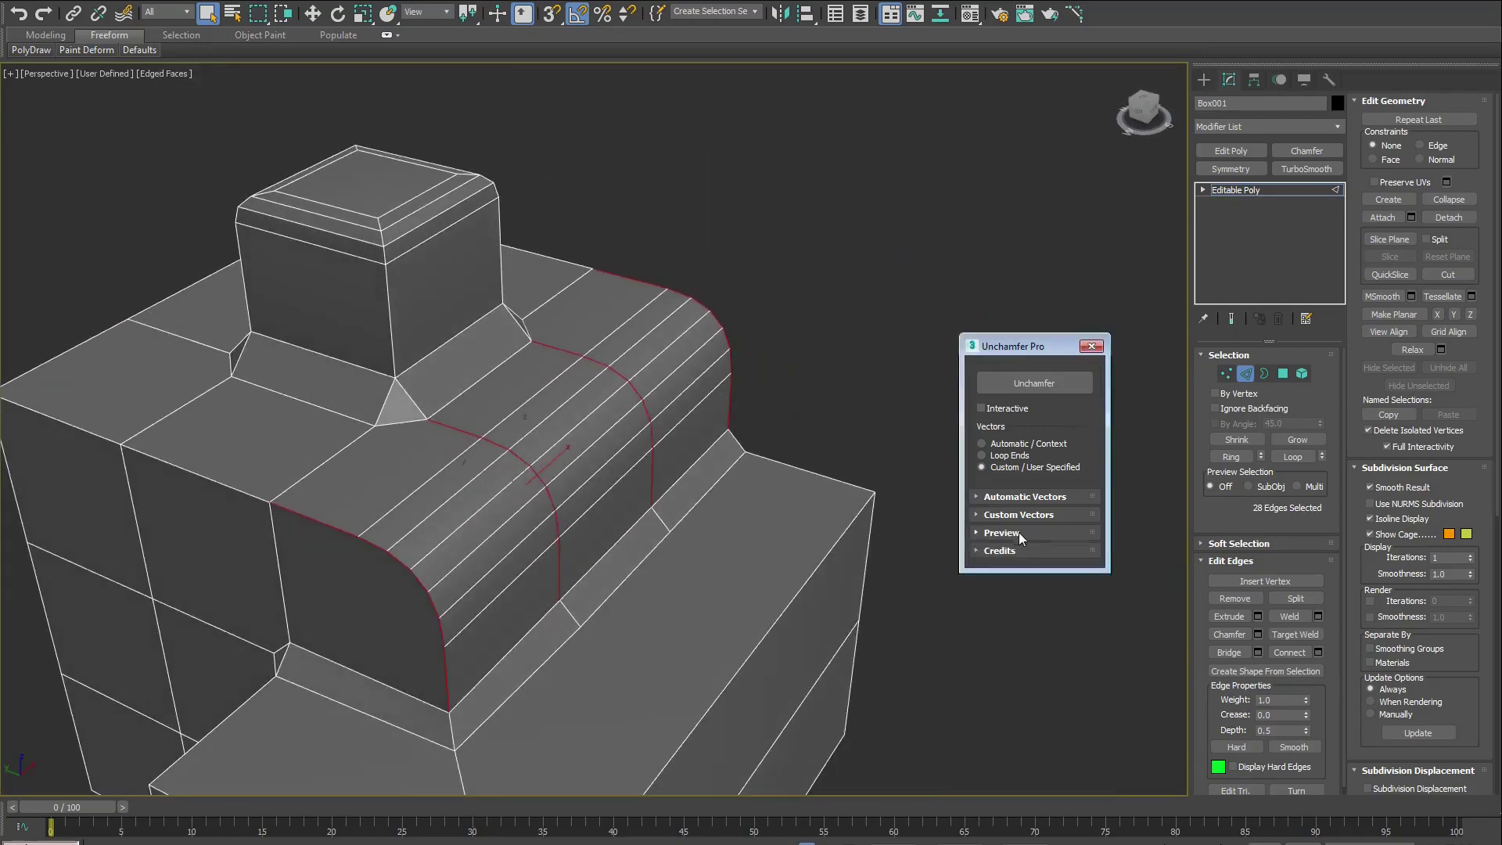
pyautogui.click(1017, 515)
pyautogui.scroll(5, 672, 594)
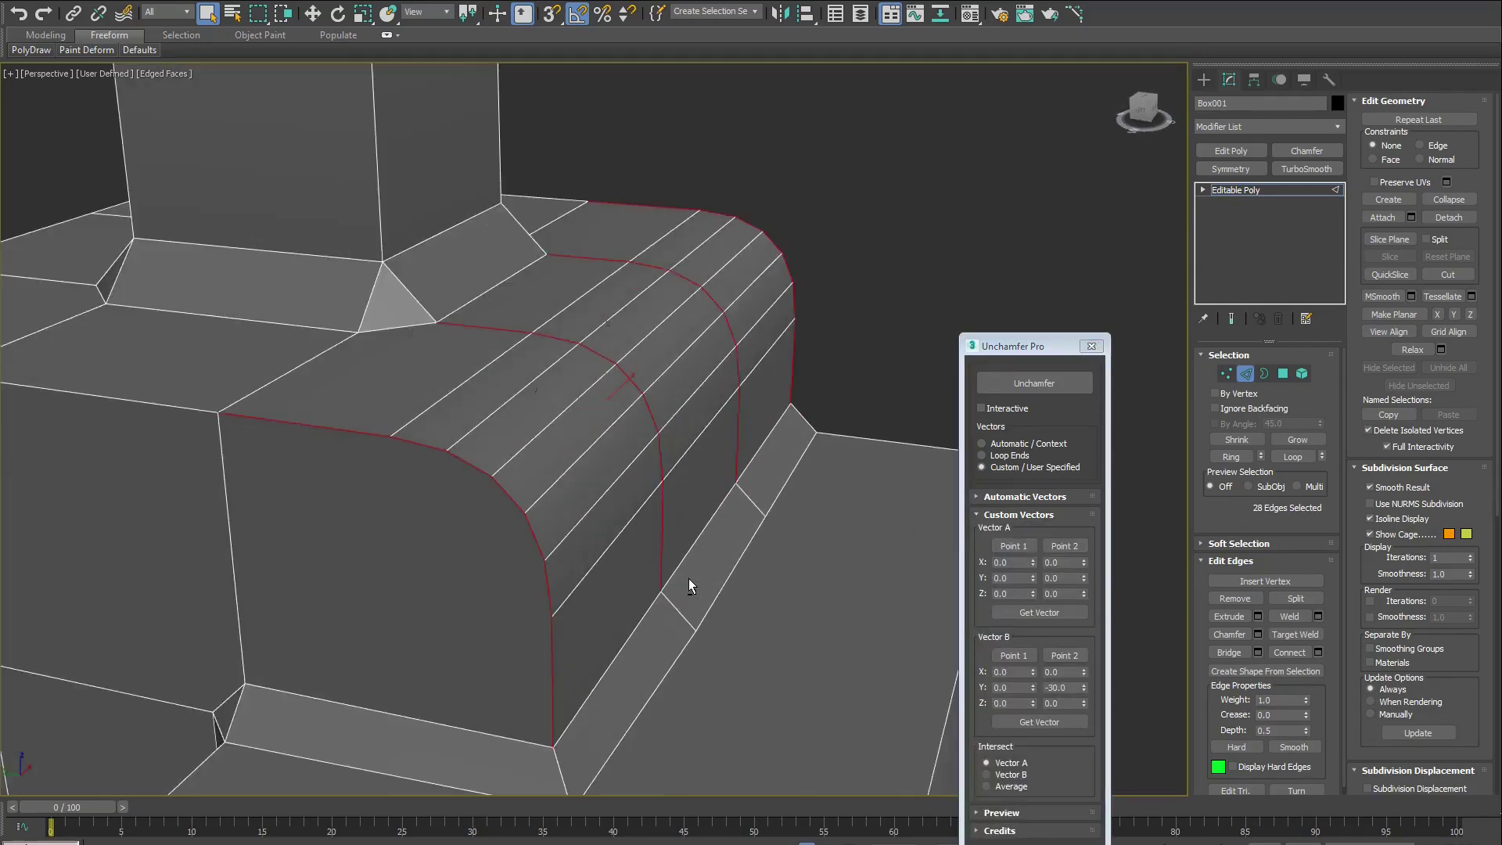
pyautogui.moveTo(685, 456); pyautogui.dragTo(871, 697, button='middle')
pyautogui.keyDown('alt'); pyautogui.moveTo(611, 481); pyautogui.dragTo(607, 504, button='middle'); pyautogui.keyUp('alt')
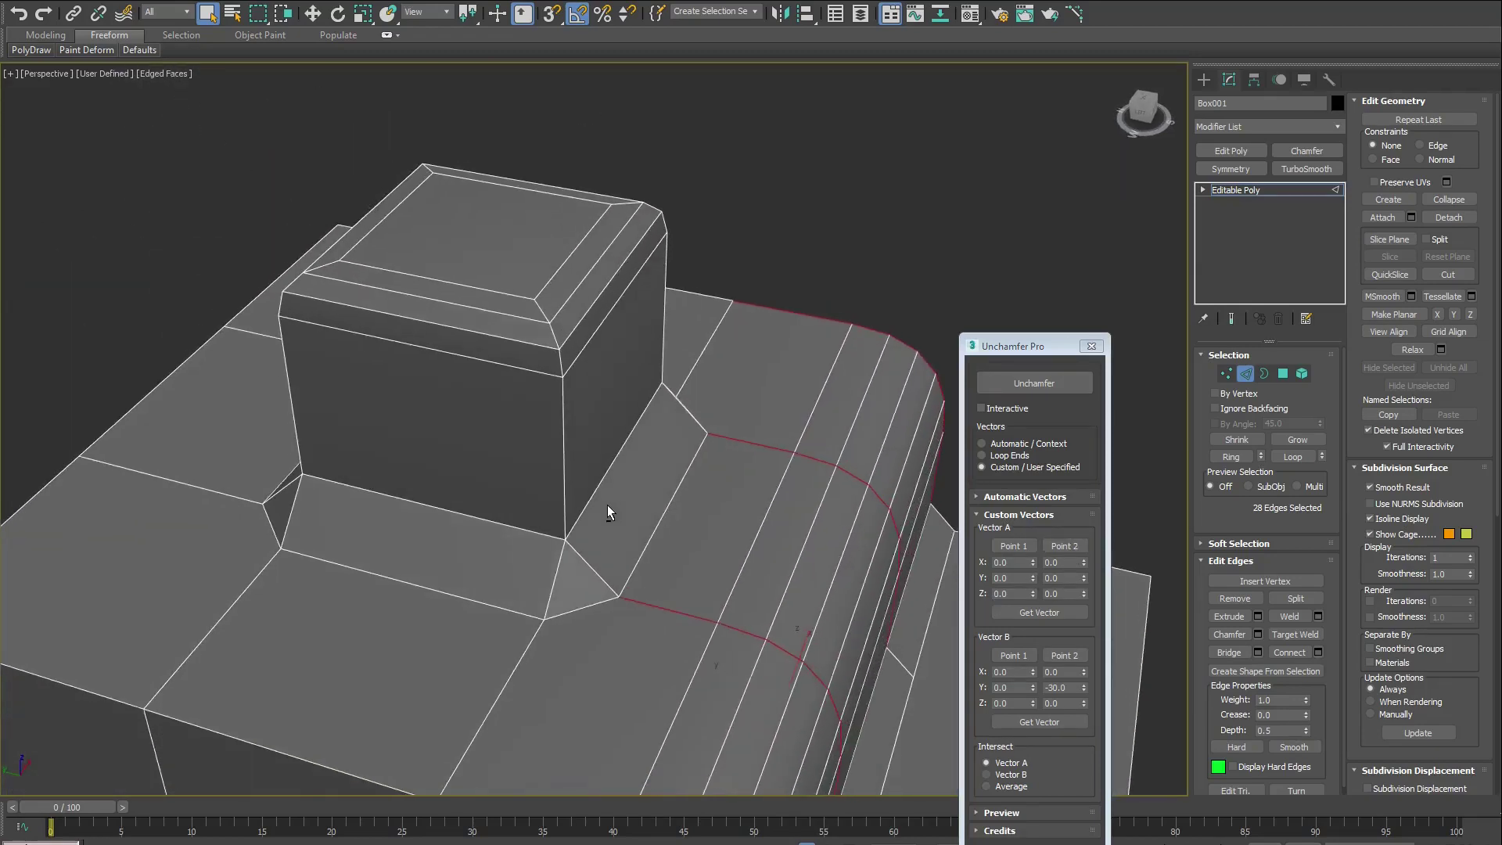
# Select the three chamfer edges at the upper block's front corner and examine how they run from the top face to the vertical edge
pyautogui.moveTo(528, 415); pyautogui.dragTo(533, 490, button='middle')
pyautogui.scroll(3, 535, 469)
pyautogui.click(561, 367)
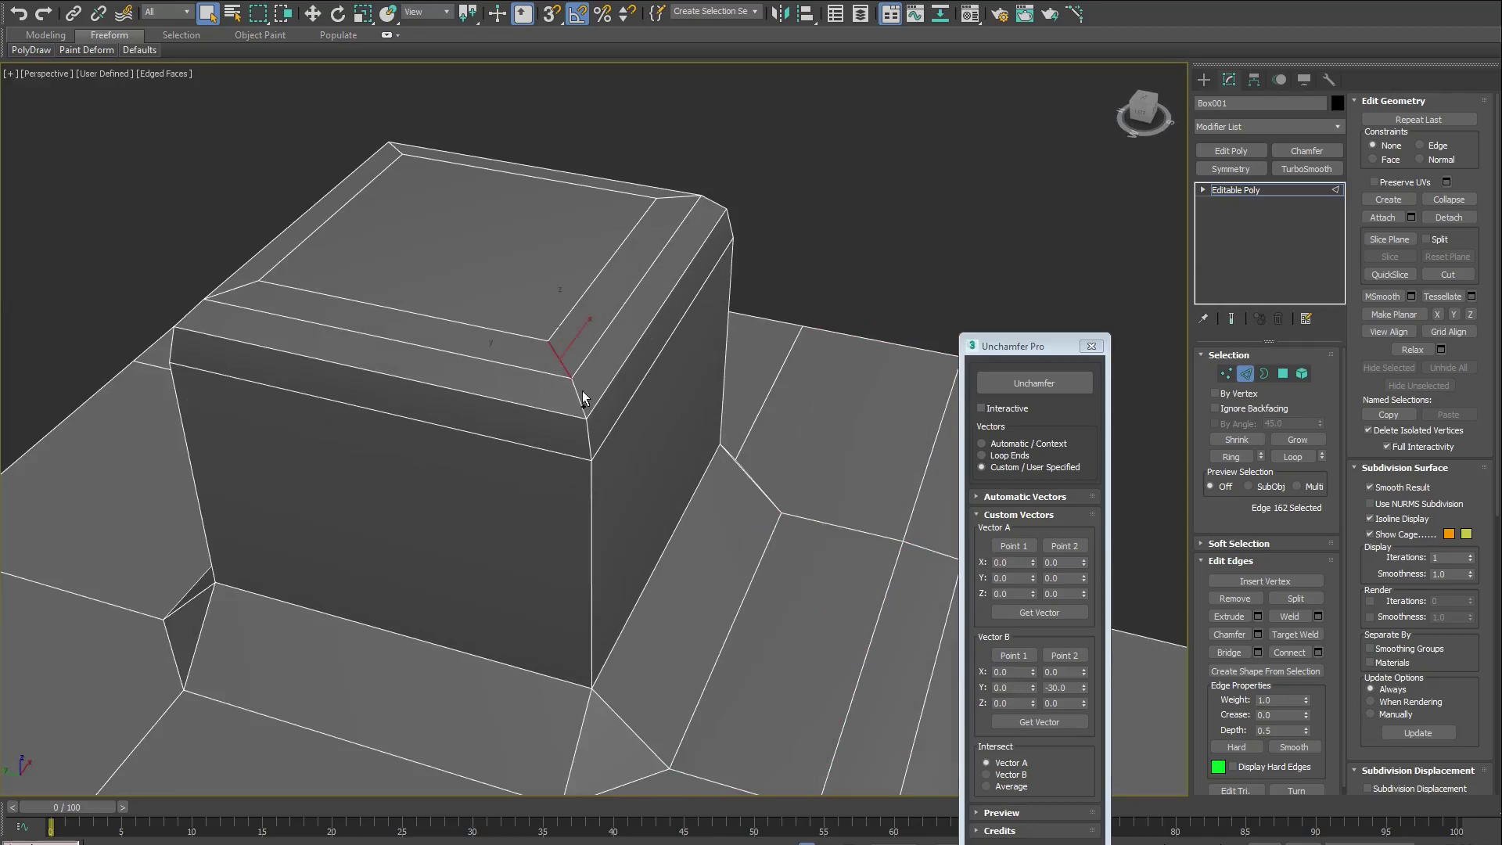
pyautogui.keyDown('ctrl'); pyautogui.click(578, 393); pyautogui.keyUp('ctrl')
pyautogui.keyDown('ctrl'); pyautogui.click(589, 439); pyautogui.keyUp('ctrl')
pyautogui.moveTo(591, 454)
pyautogui.keyDown('alt'); pyautogui.mouseDown(button='middle')
pyautogui.moveTo(639, 431)
pyautogui.moveTo(570, 436)
pyautogui.moveTo(645, 493)
pyautogui.moveTo(610, 454)
pyautogui.mouseUp(button='middle'); pyautogui.keyUp('alt')
pyautogui.scroll(2, 610, 454)
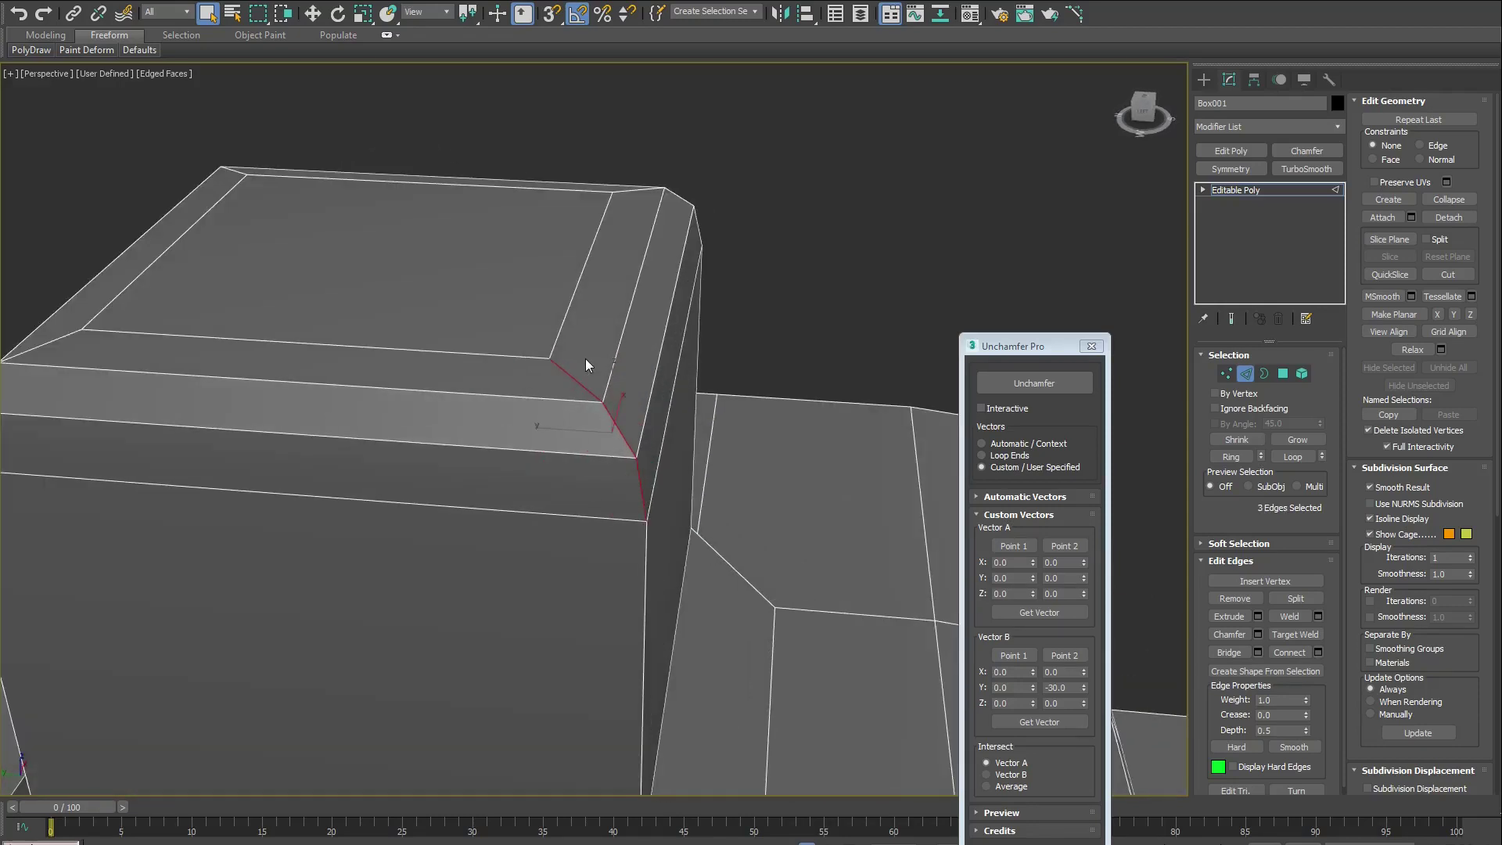
pyautogui.keyDown('alt'); pyautogui.moveTo(600, 510); pyautogui.dragTo(696, 601, button='middle'); pyautogui.keyUp('alt')
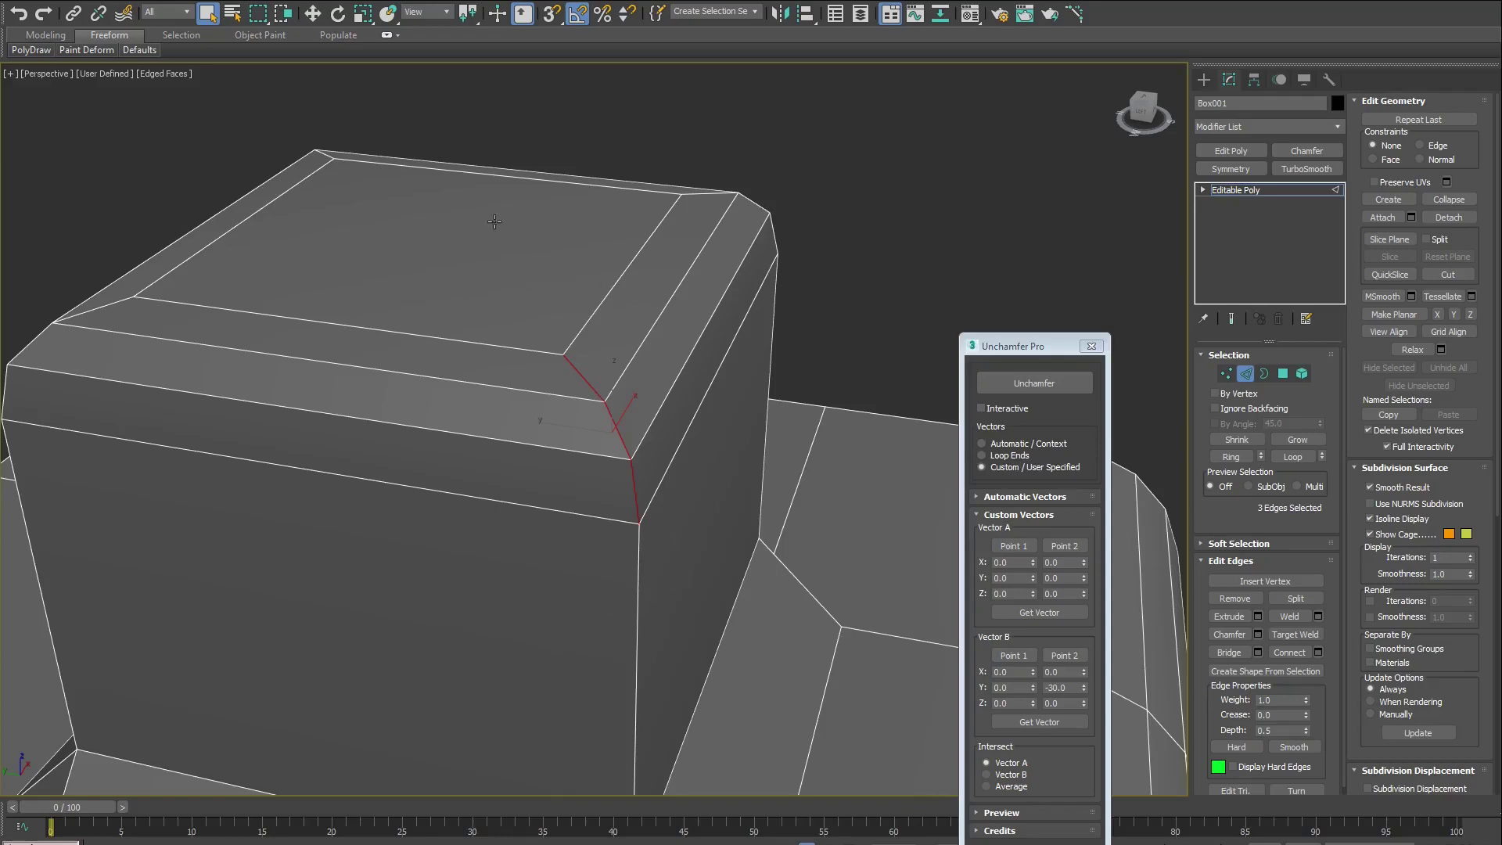
pyautogui.keyDown('alt'); pyautogui.moveTo(656, 474); pyautogui.dragTo(655, 484, button='middle'); pyautogui.keyUp('alt')
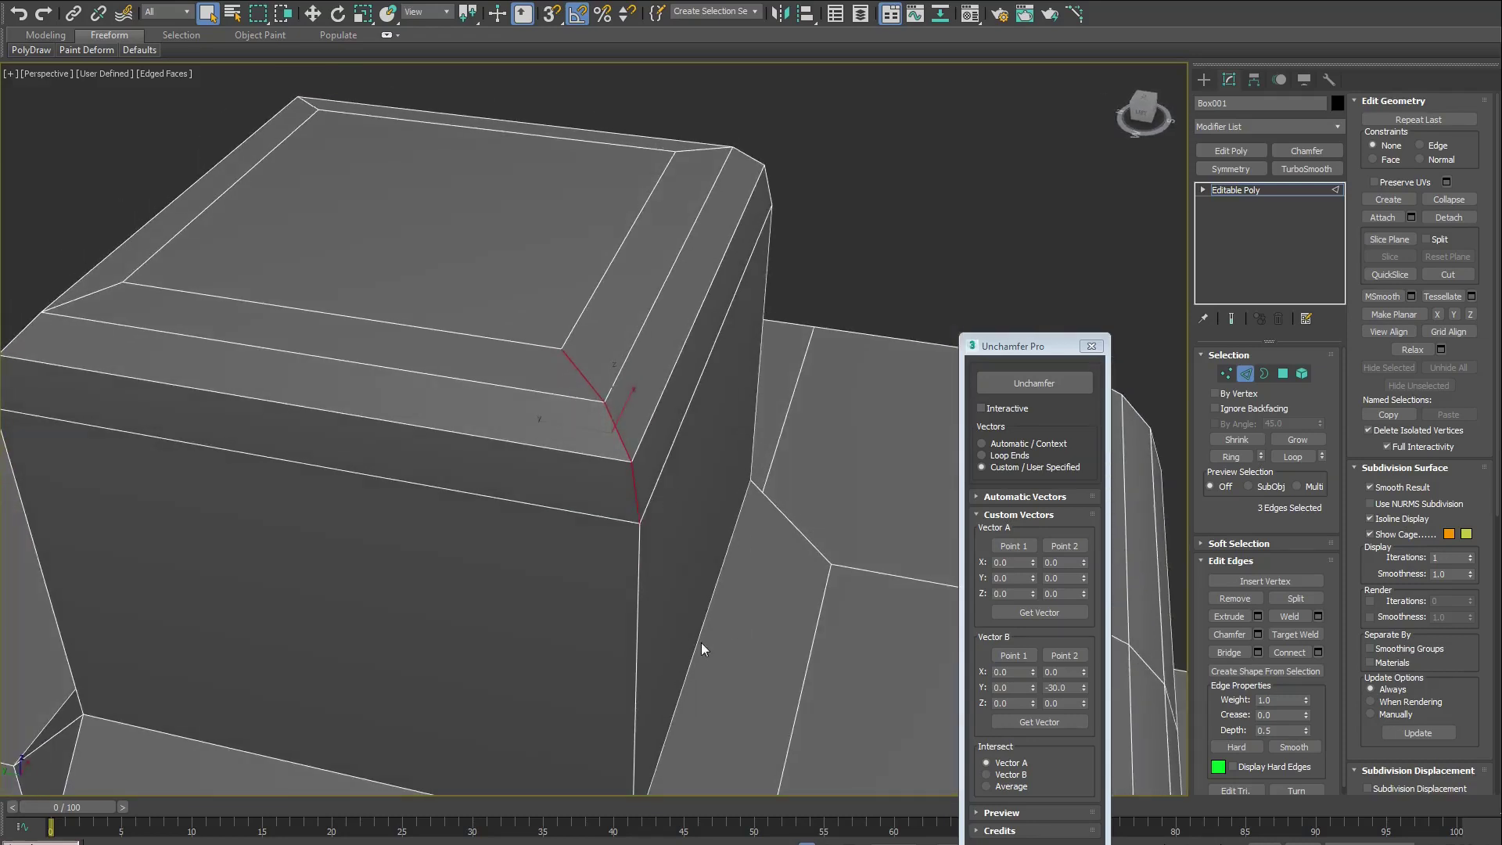
# Get custom Vector A from the vertical edge below the upper block's chamfered front corner
pyautogui.click(637, 613)
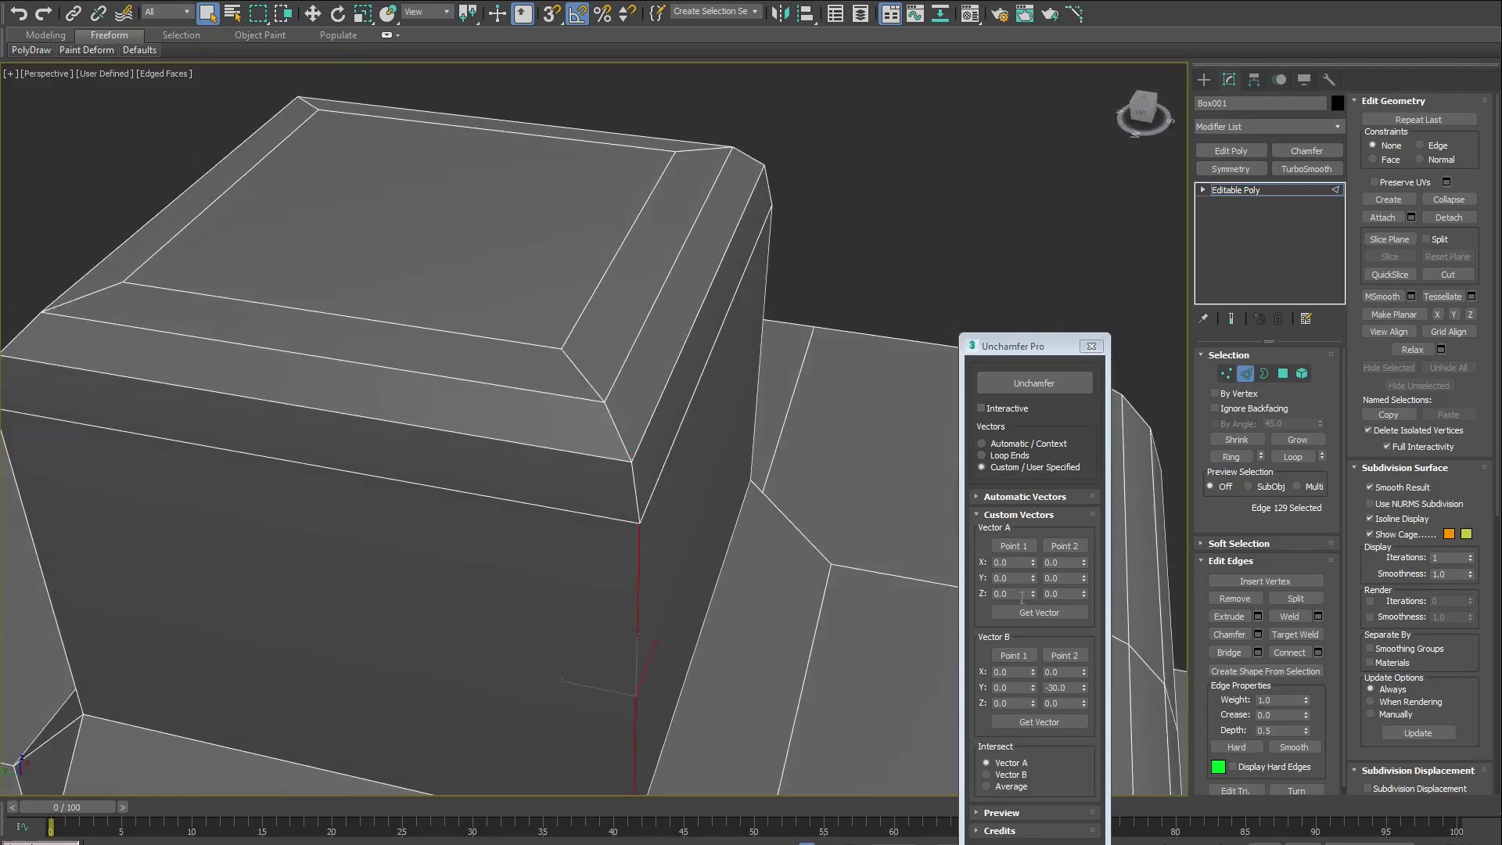
pyautogui.click(1044, 614)
pyautogui.keyDown('alt'); pyautogui.moveTo(795, 645); pyautogui.dragTo(795, 624, button='middle'); pyautogui.keyUp('alt')
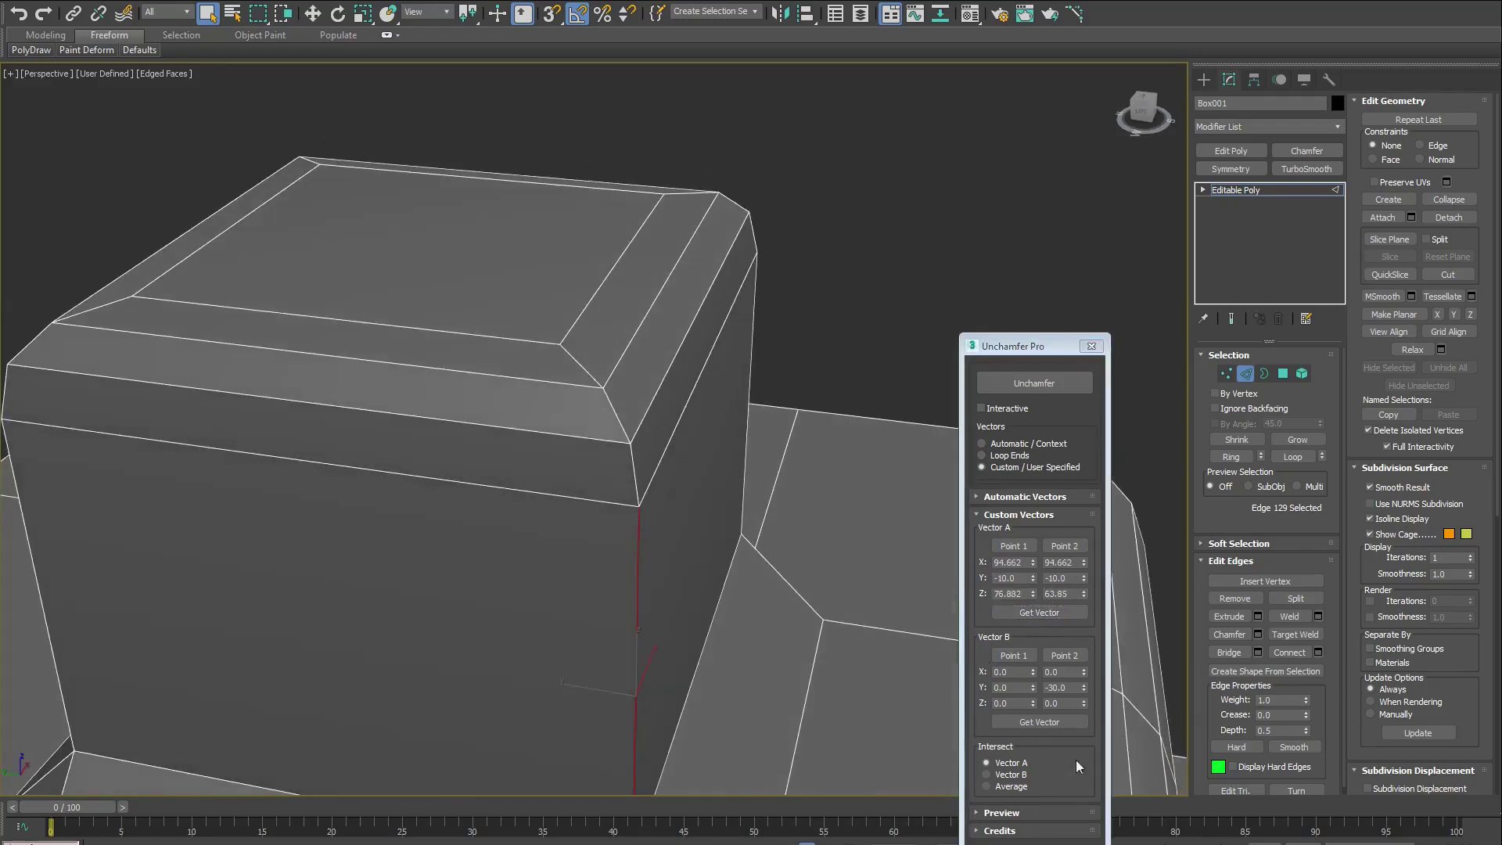
# Open the preview settings, show the vectors and set the vector scale to 1.1
pyautogui.moveTo(1037, 352); pyautogui.dragTo(1077, 160)
pyautogui.click(1044, 620)
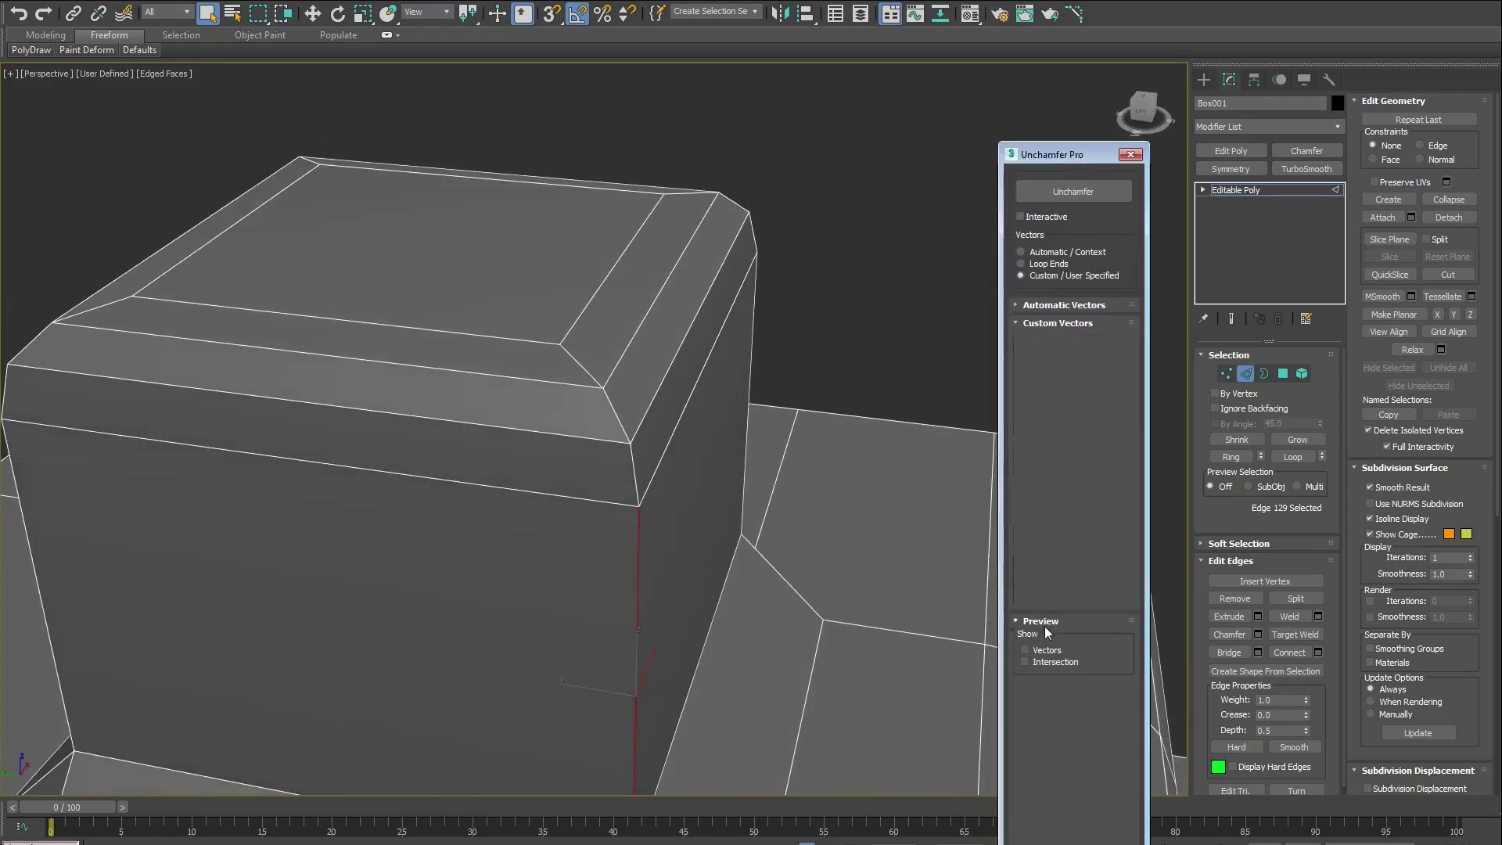
pyautogui.click(1045, 650)
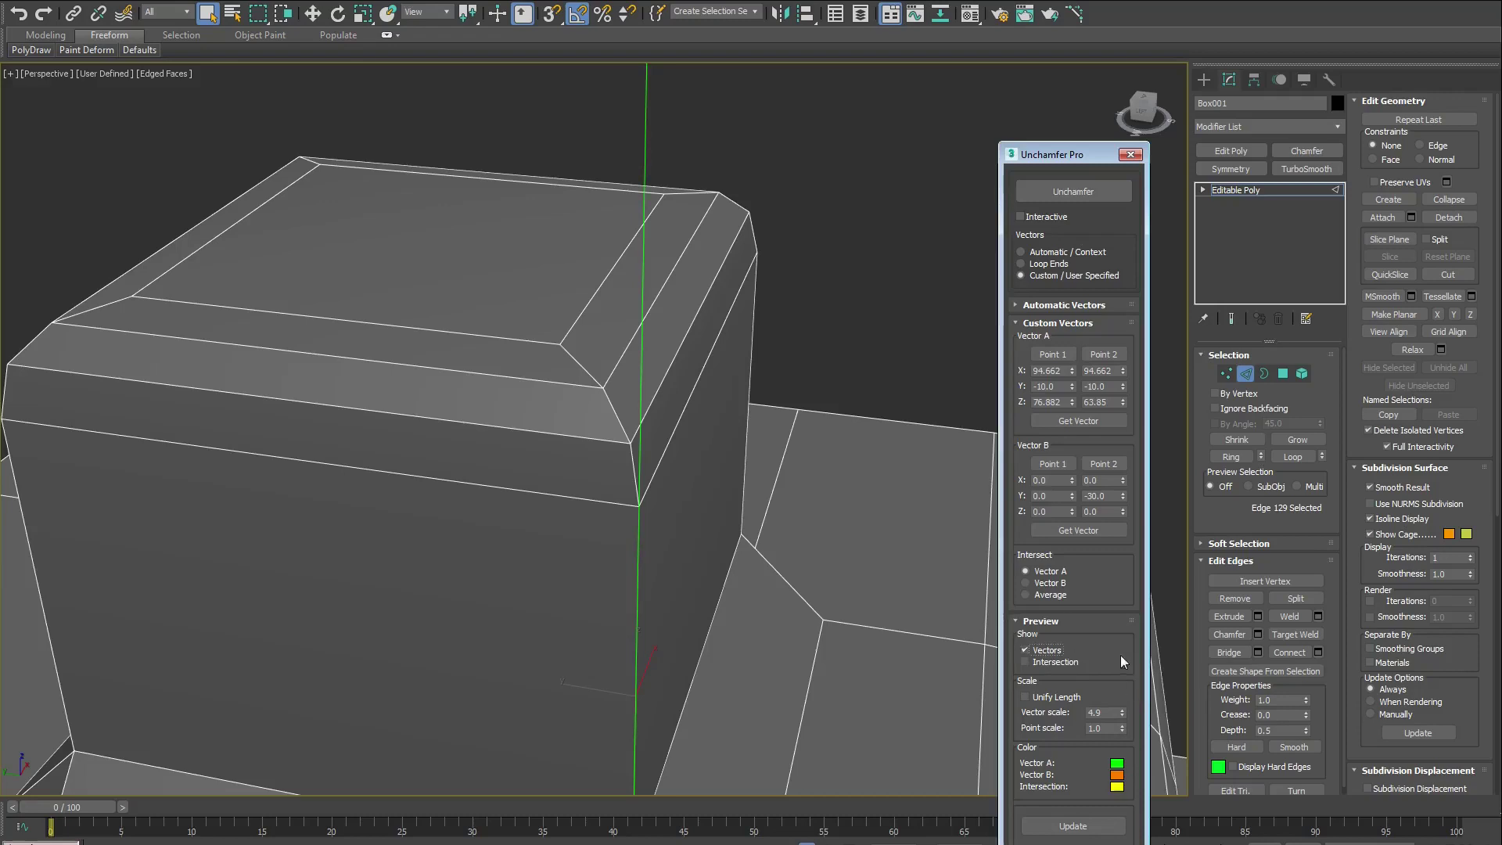
pyautogui.moveTo(1123, 716); pyautogui.dragTo(1116, 743)
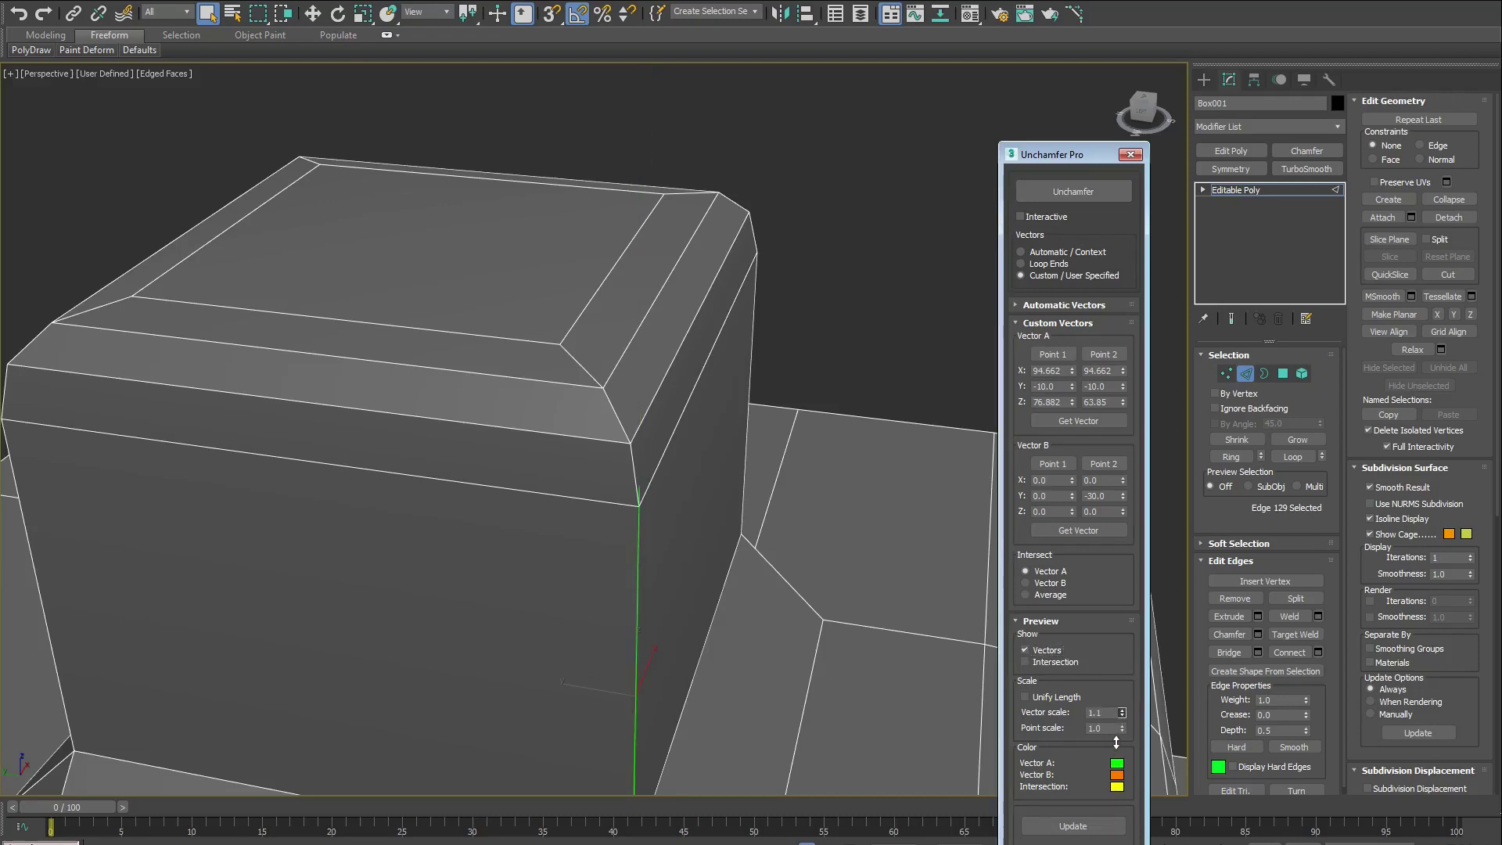
# Get custom Vector B from two diagonally opposite vertices of the upper block's inner top face
pyautogui.keyDown('alt'); pyautogui.moveTo(640, 522); pyautogui.dragTo(721, 521, button='middle'); pyautogui.keyUp('alt')
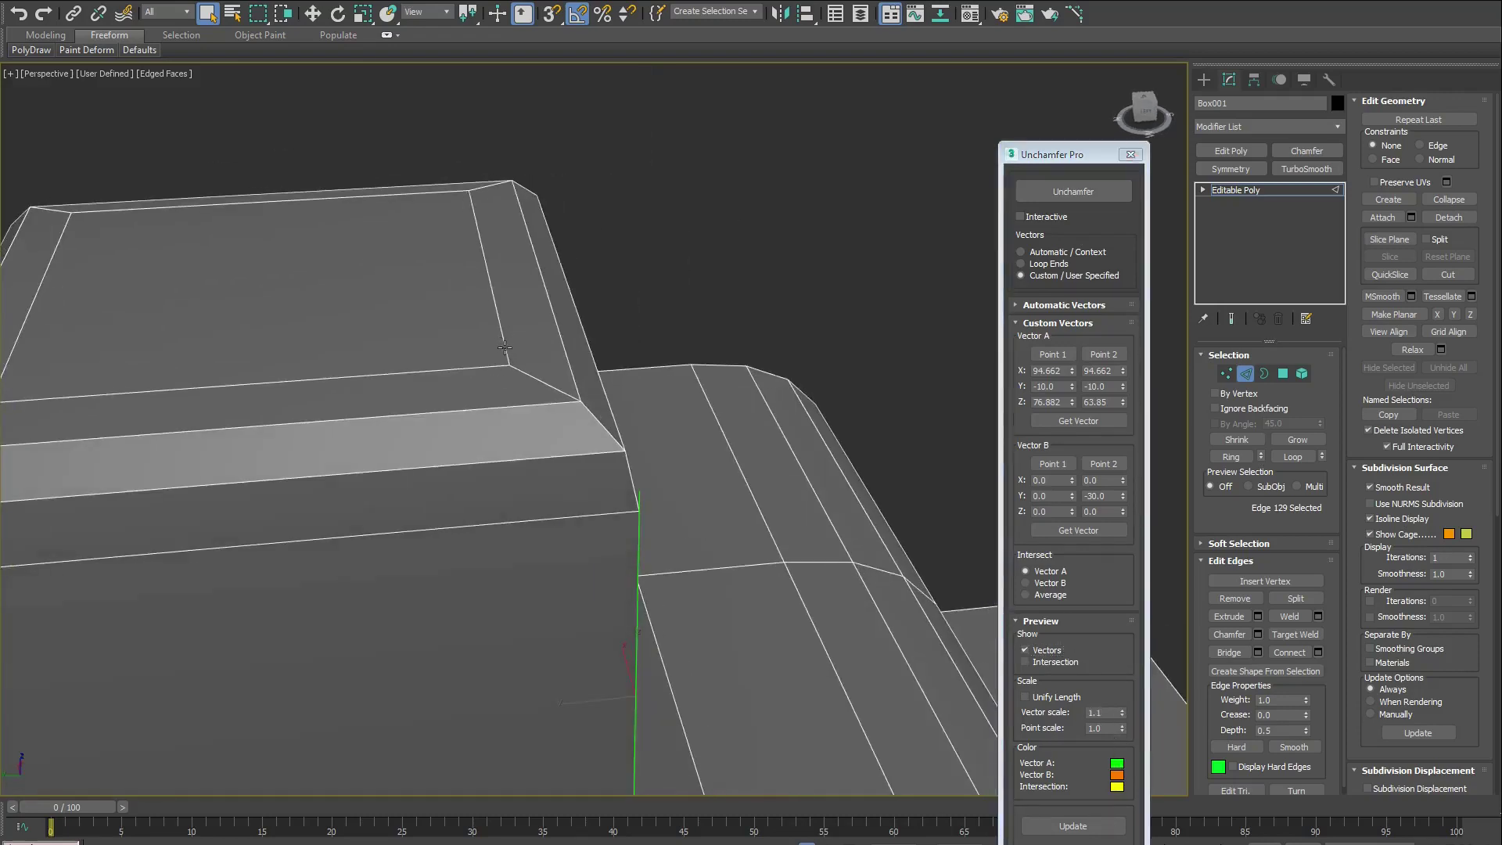
pyautogui.keyDown('alt'); pyautogui.moveTo(502, 355); pyautogui.dragTo(462, 380, button='middle'); pyautogui.keyUp('alt')
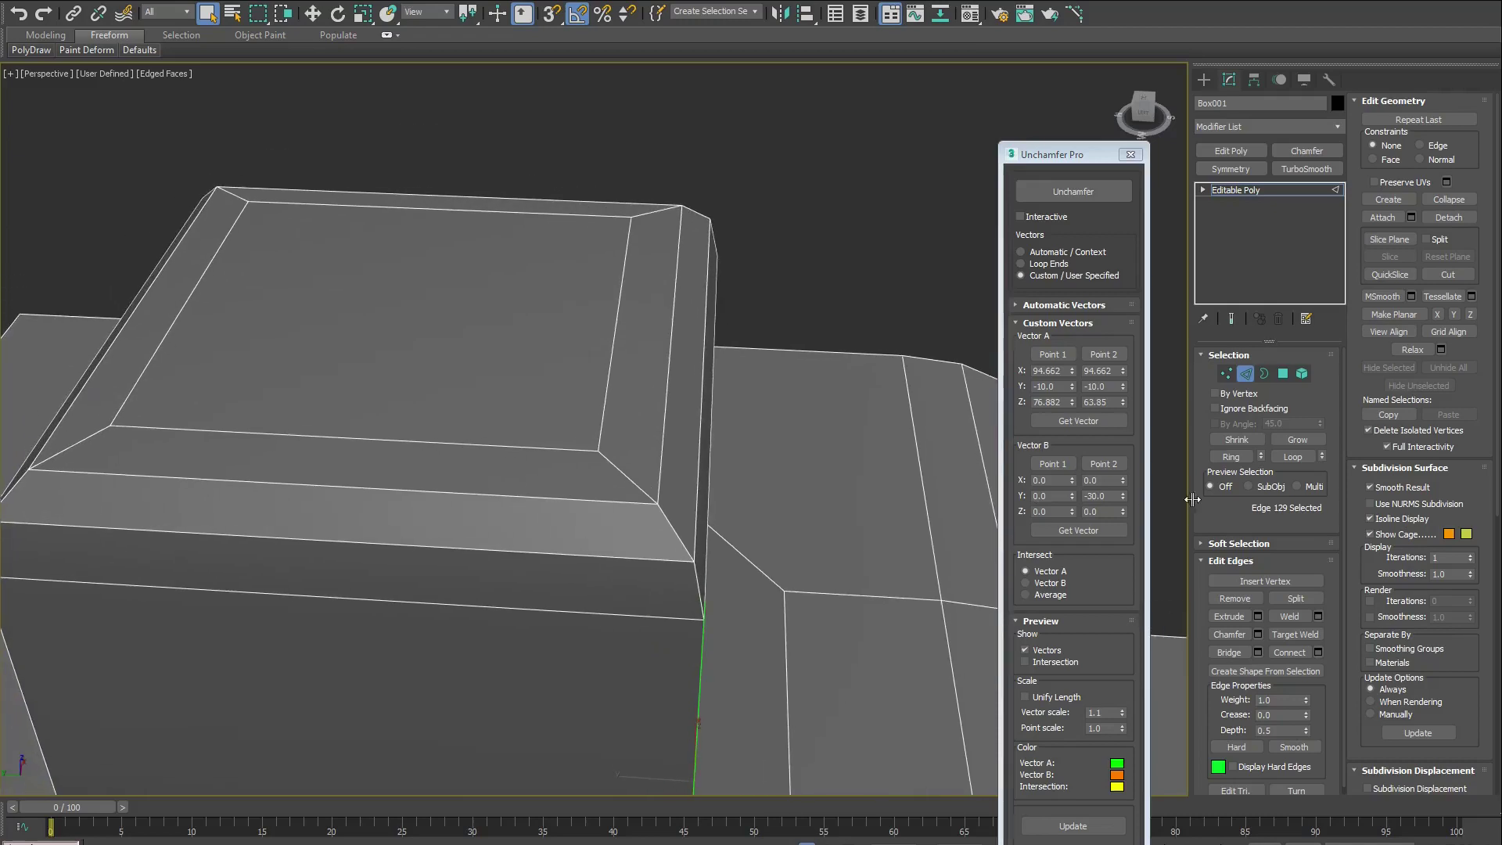
pyautogui.click(1226, 373)
pyautogui.click(599, 453)
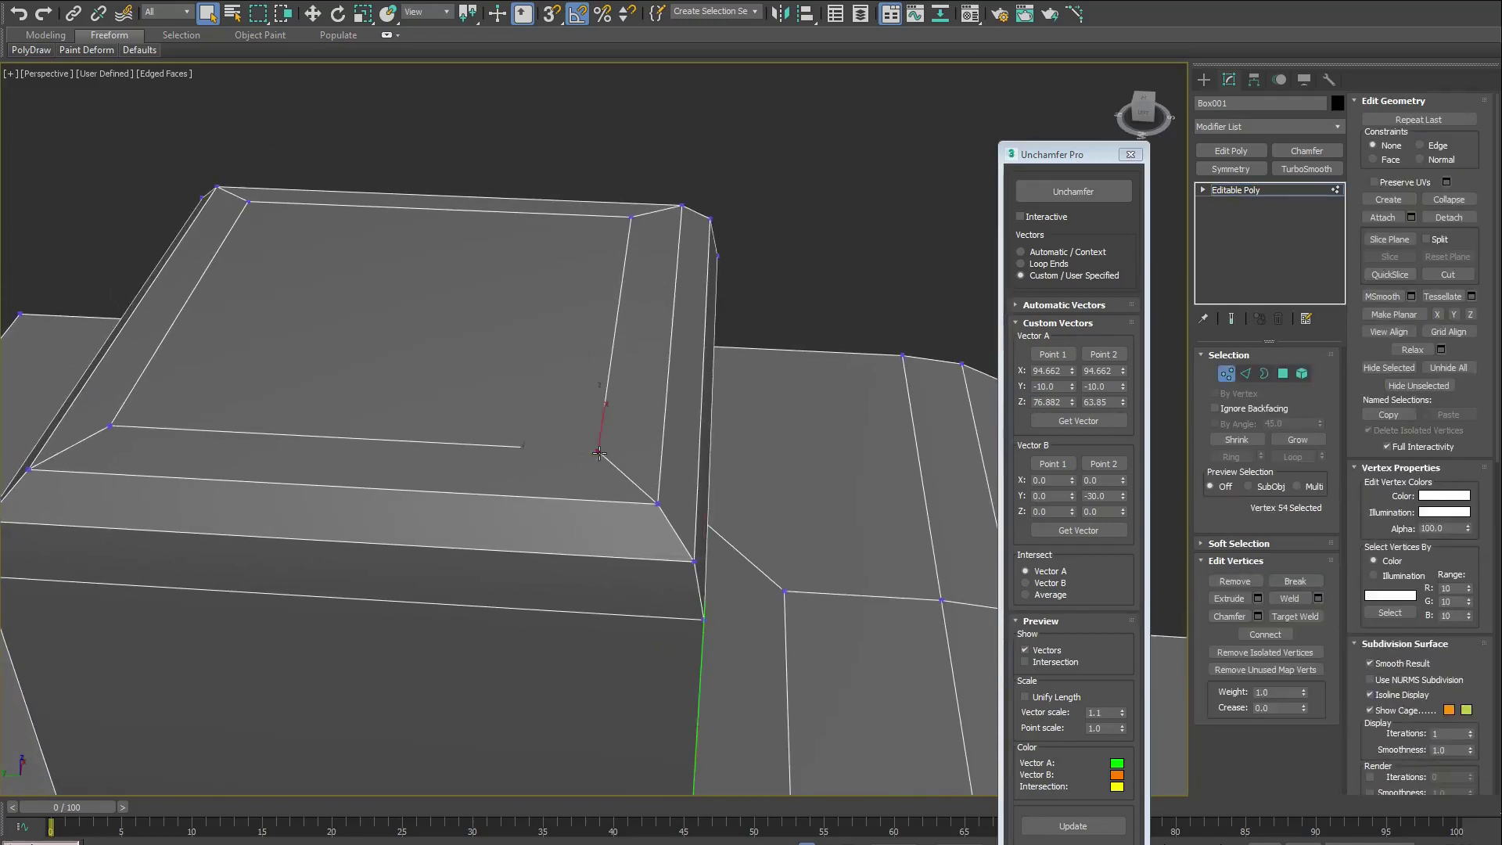
pyautogui.keyDown('ctrl'); pyautogui.click(247, 202); pyautogui.keyUp('ctrl')
pyautogui.click(1077, 530)
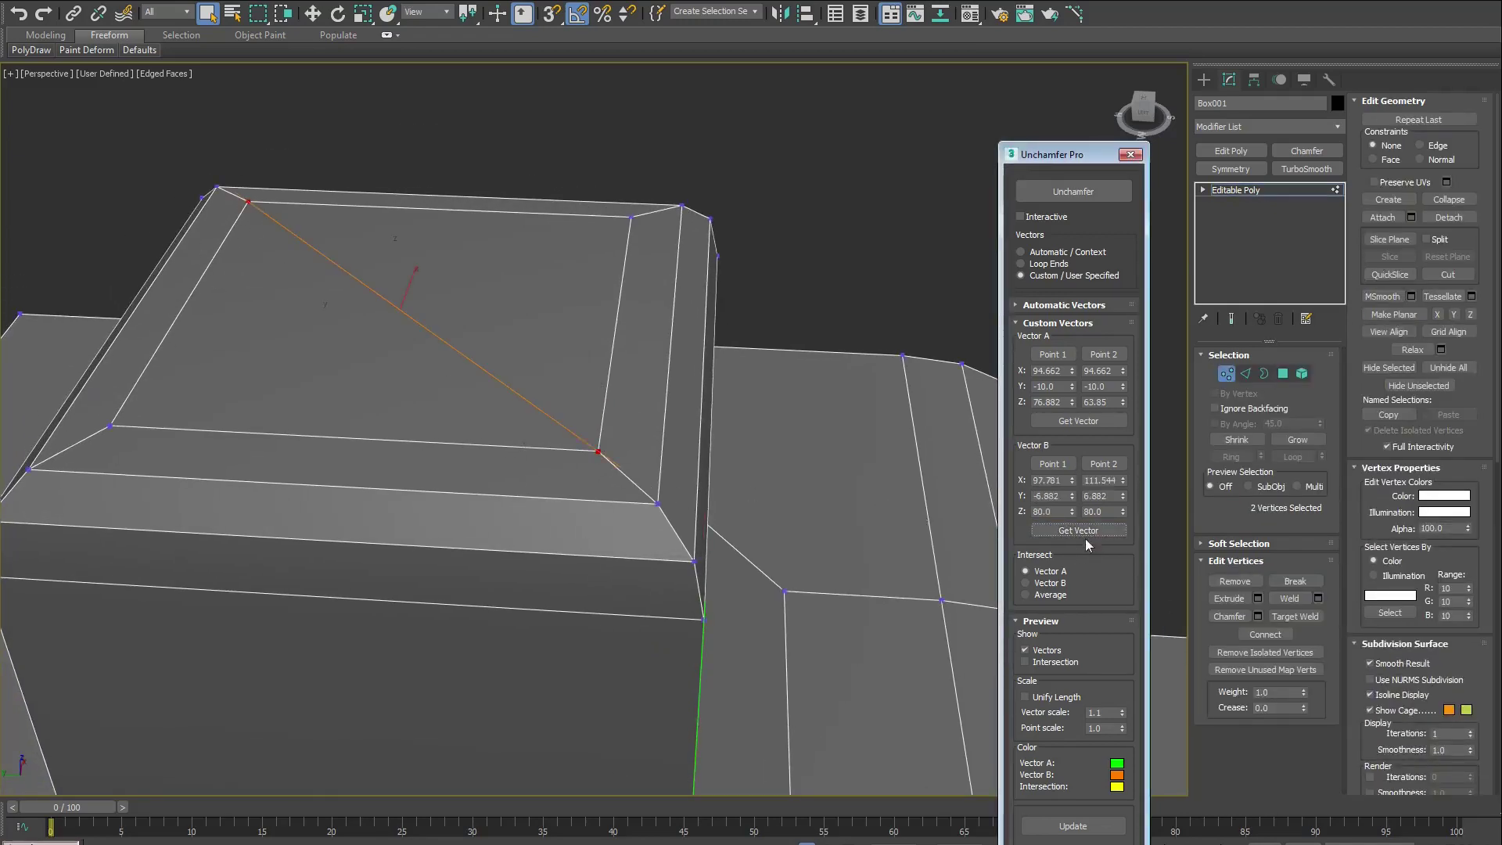
# Set the preview's vector scale to 1.7 and check where the two custom vectors cross near the block's corner
pyautogui.keyDown('alt'); pyautogui.moveTo(793, 618); pyautogui.dragTo(813, 589, button='middle'); pyautogui.keyUp('alt')
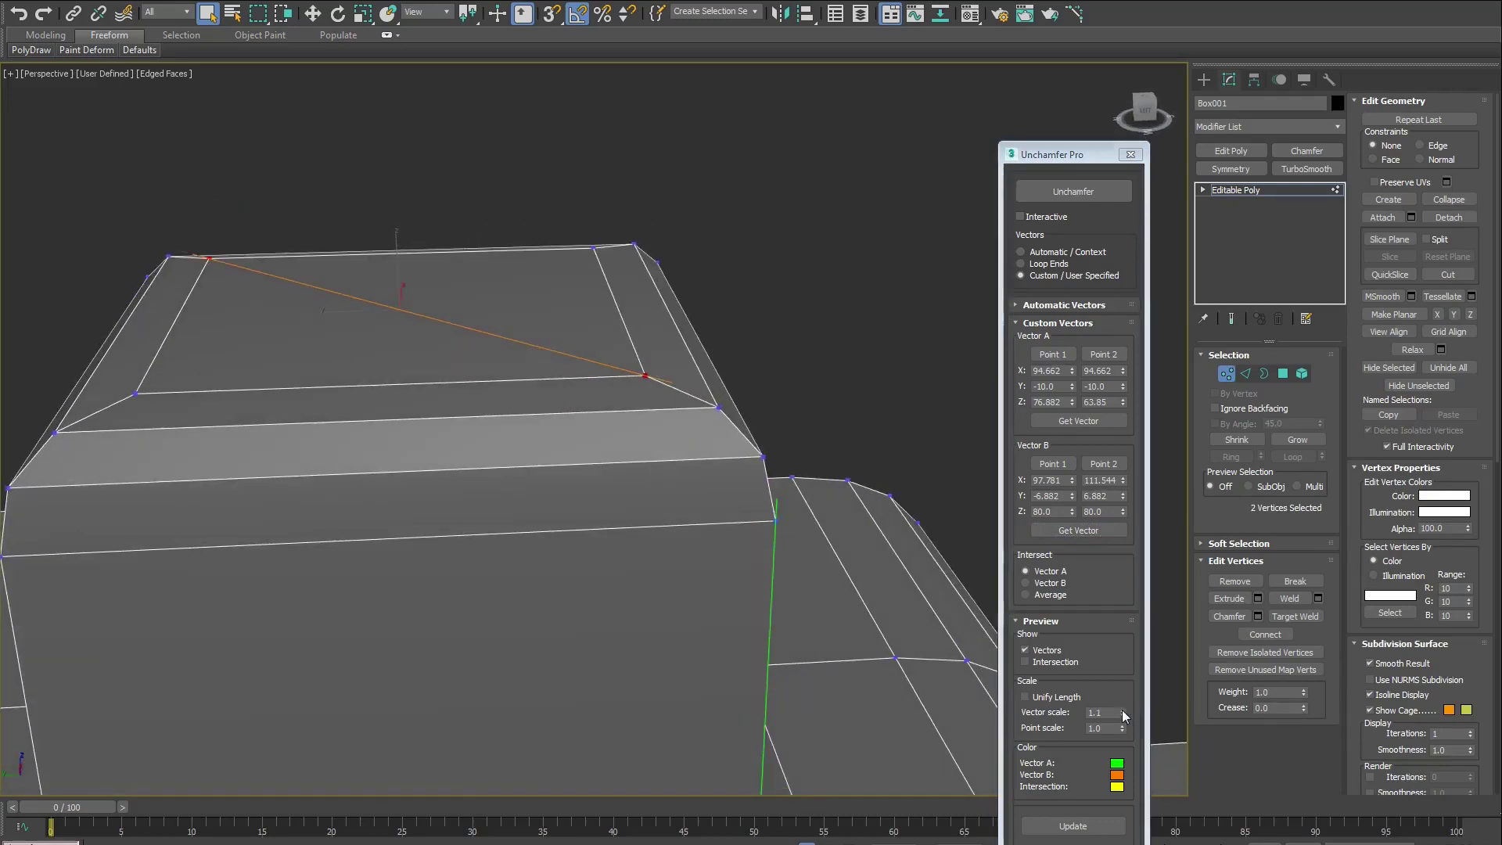
pyautogui.moveTo(1122, 711)
pyautogui.mouseDown()
pyautogui.moveTo(1118, 693)
pyautogui.moveTo(1117, 707)
pyautogui.mouseUp()
pyautogui.keyDown('alt'); pyautogui.moveTo(866, 621); pyautogui.dragTo(848, 627, button='middle'); pyautogui.keyUp('alt')
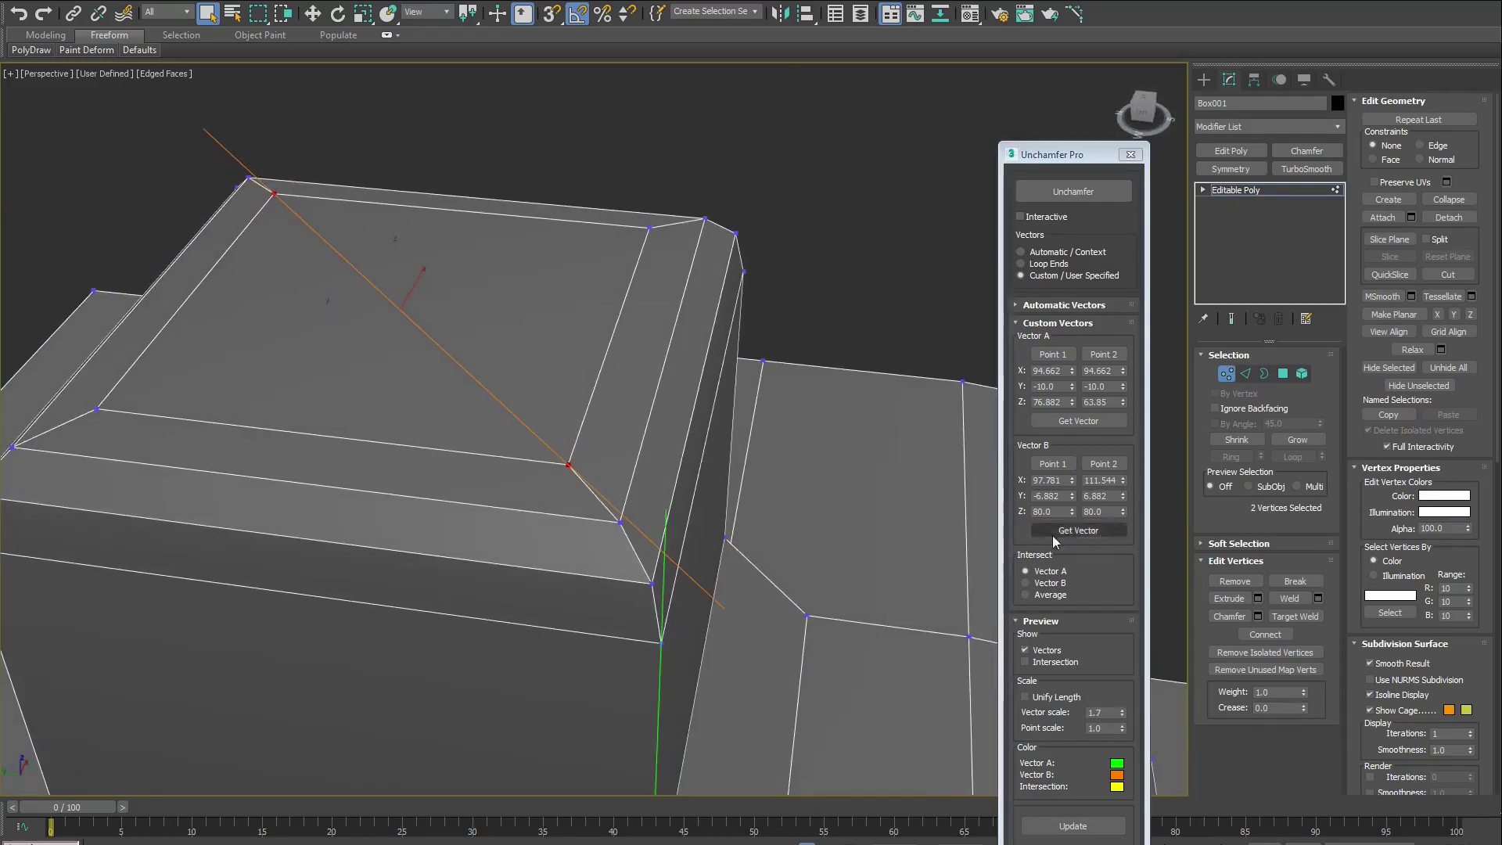
# Return to edge selection and get custom Vector B from the front edge of the block's inner top face
pyautogui.click(1247, 375)
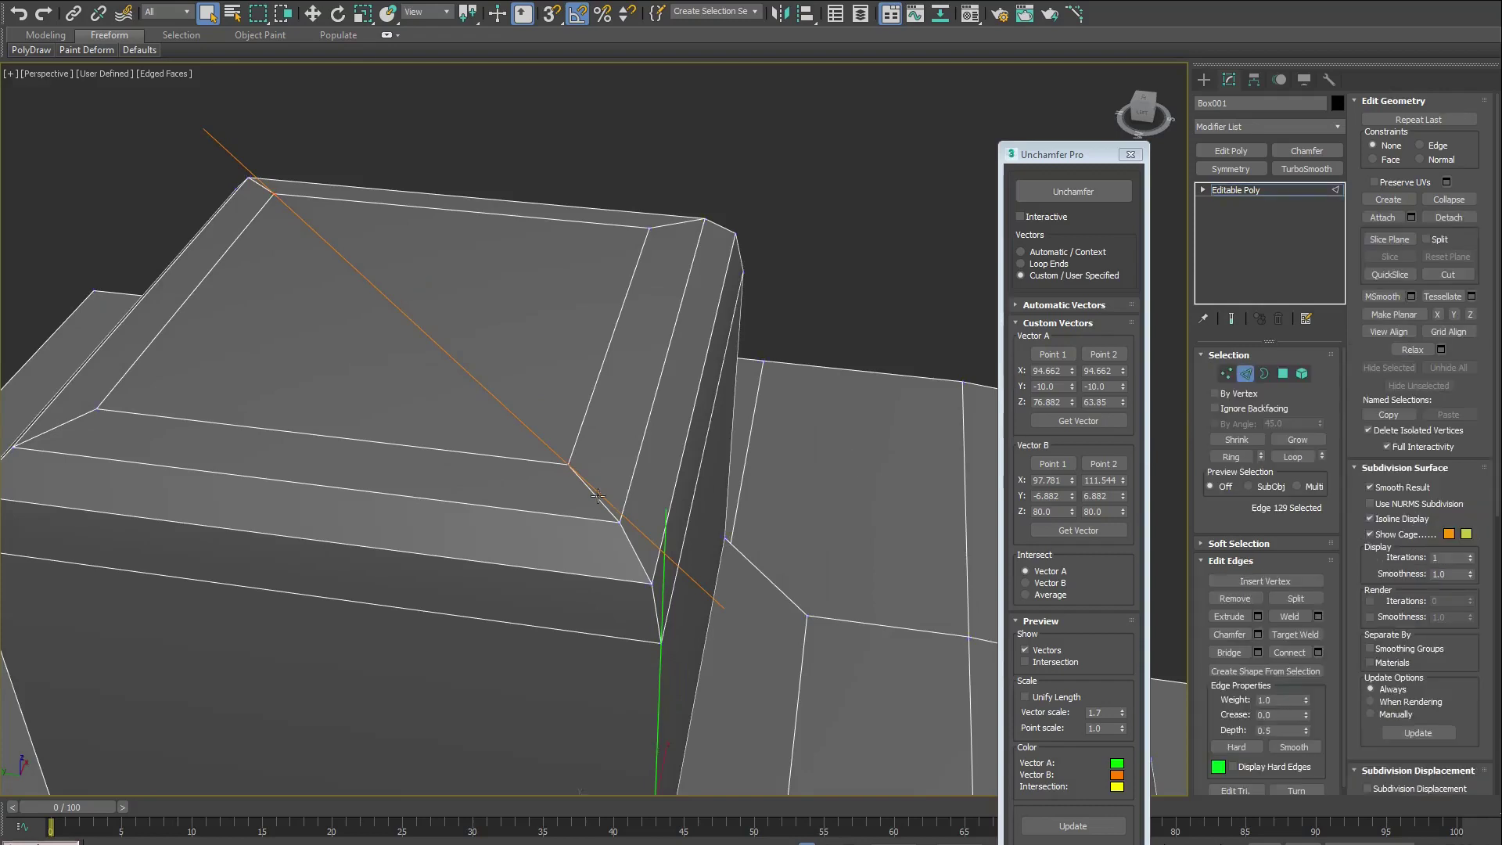
pyautogui.click(542, 460)
pyautogui.click(527, 467)
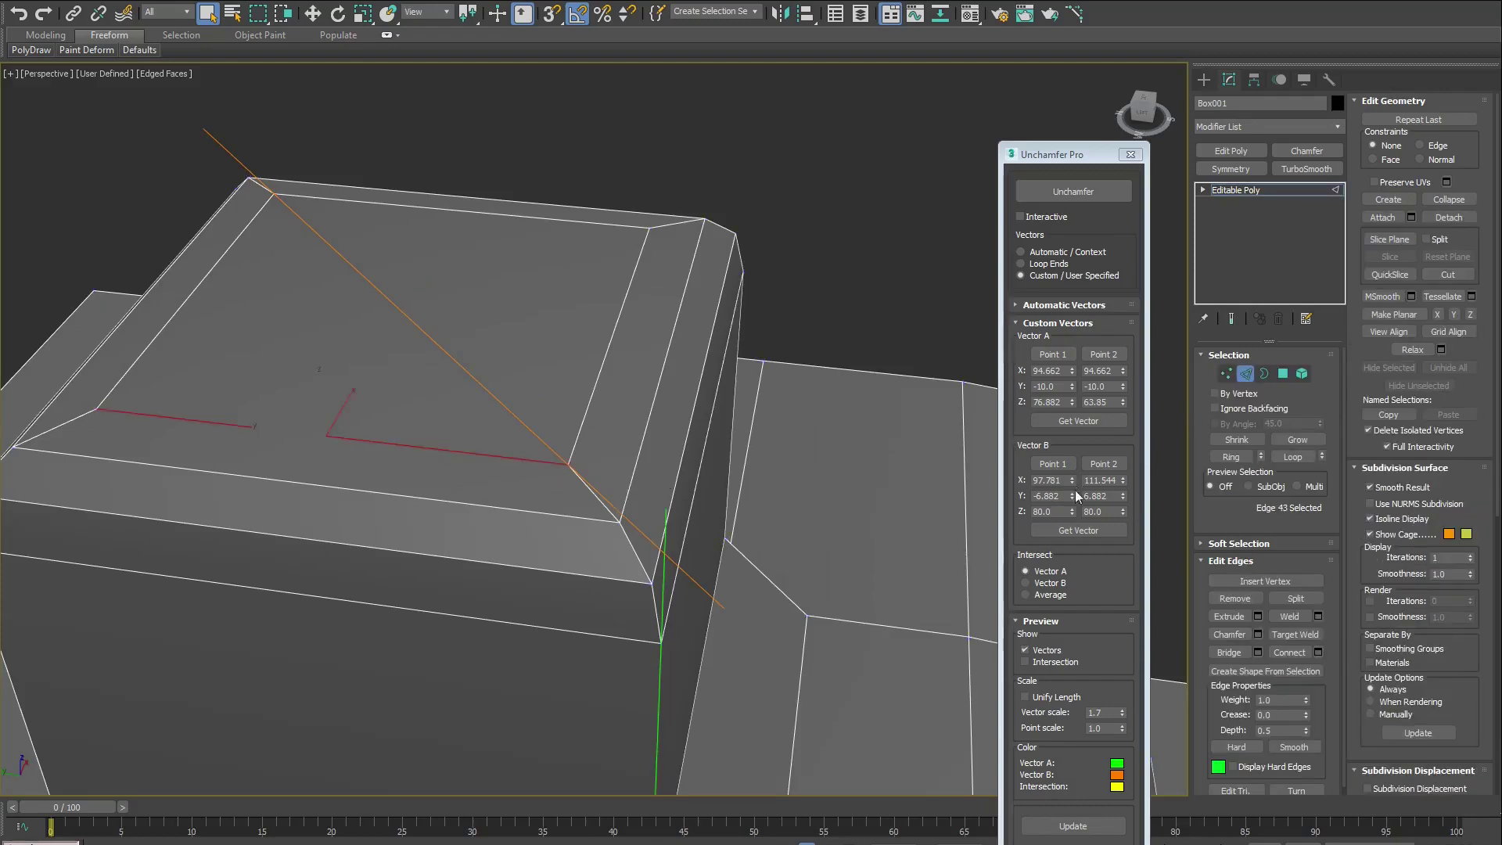
pyautogui.click(1079, 530)
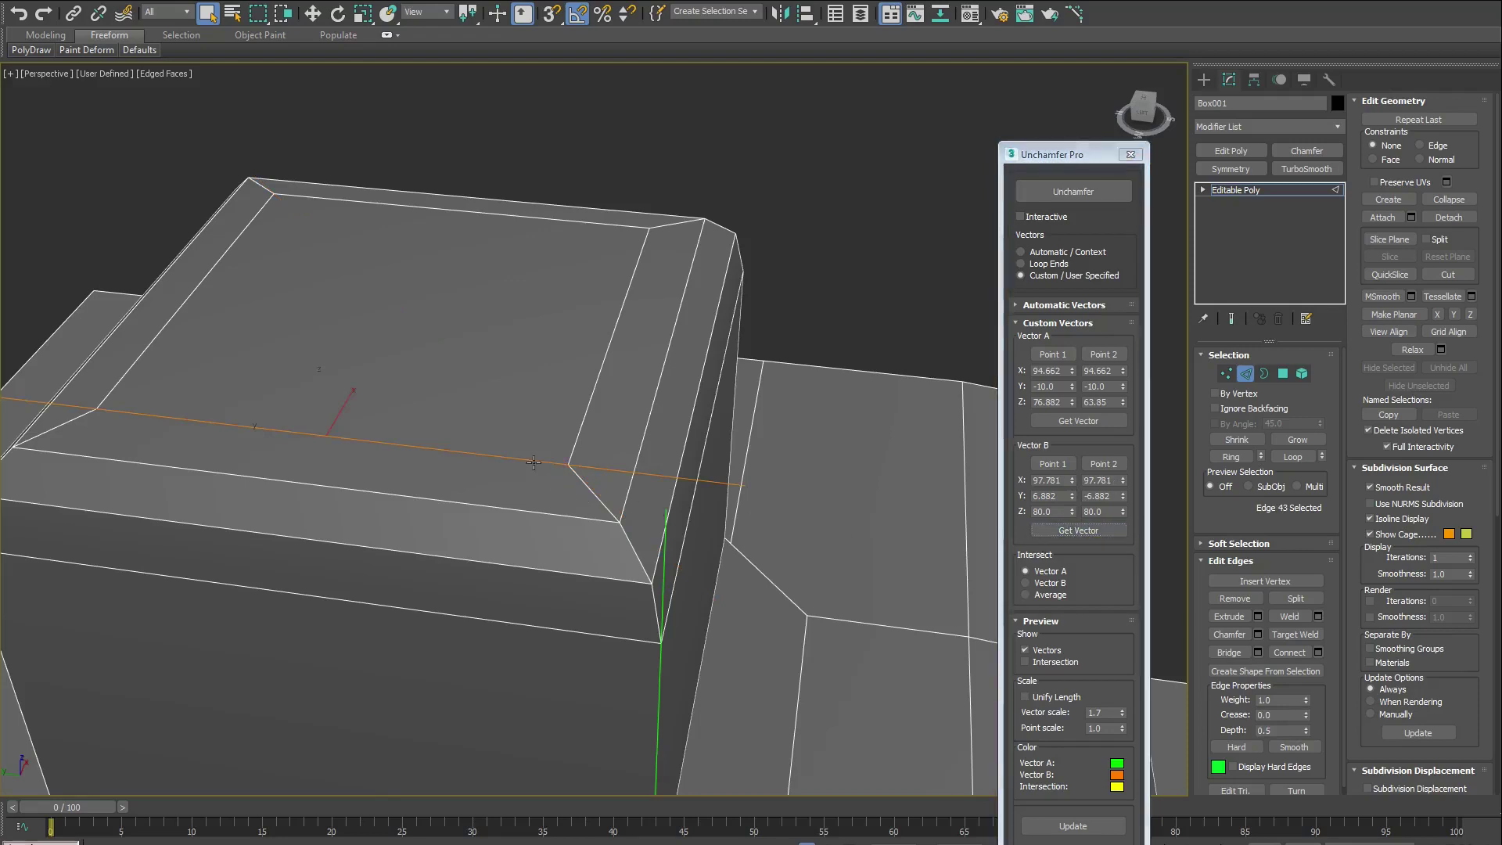
# Add the adjoining side edge to the selection and get custom Vector B from both inner top-face edges together
pyautogui.keyDown('ctrl'); pyautogui.click(579, 439); pyautogui.keyUp('ctrl')
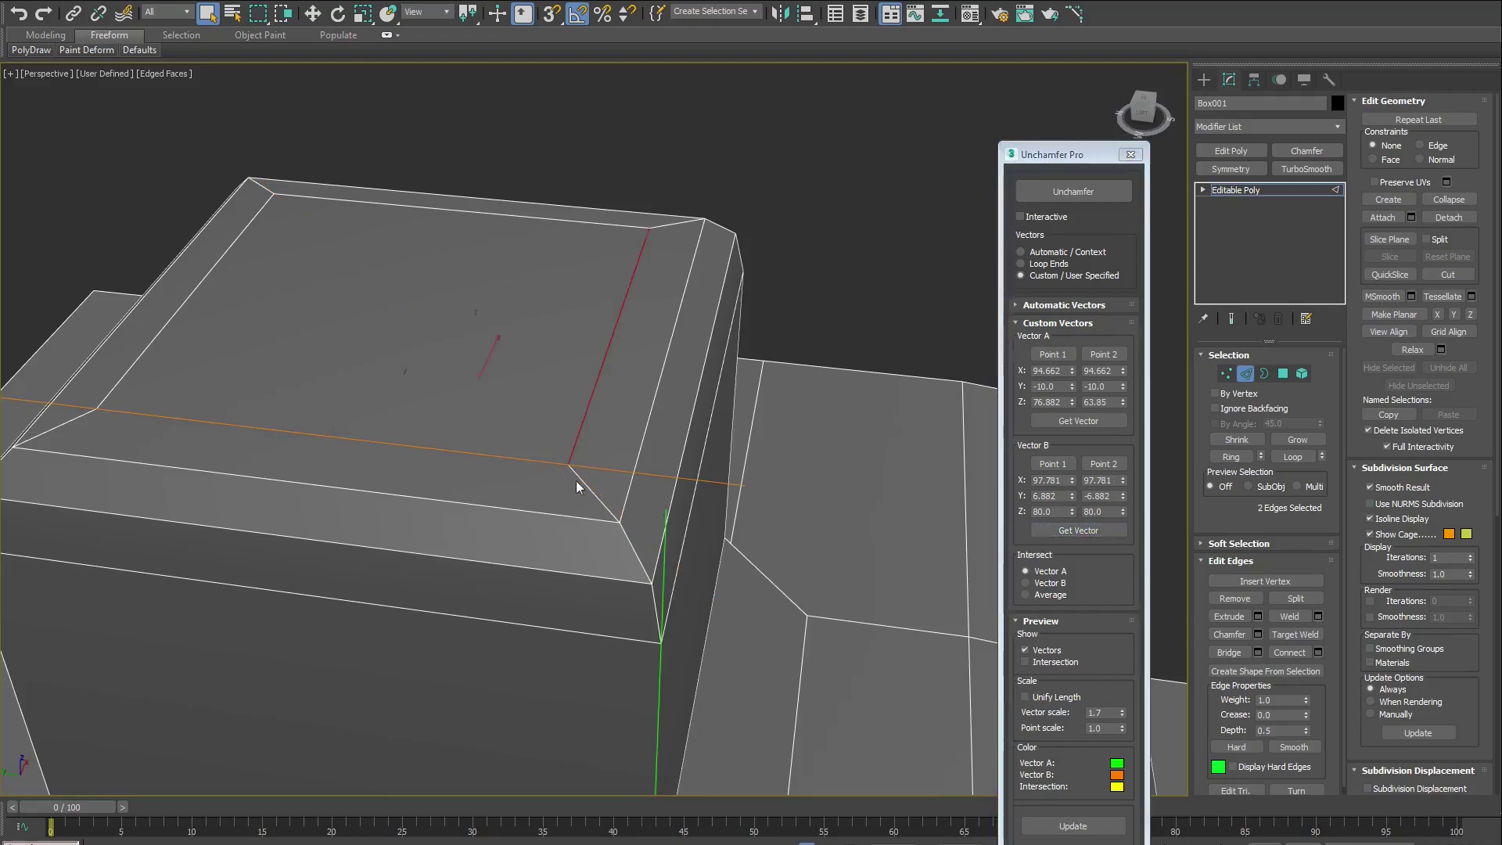
pyautogui.click(1089, 532)
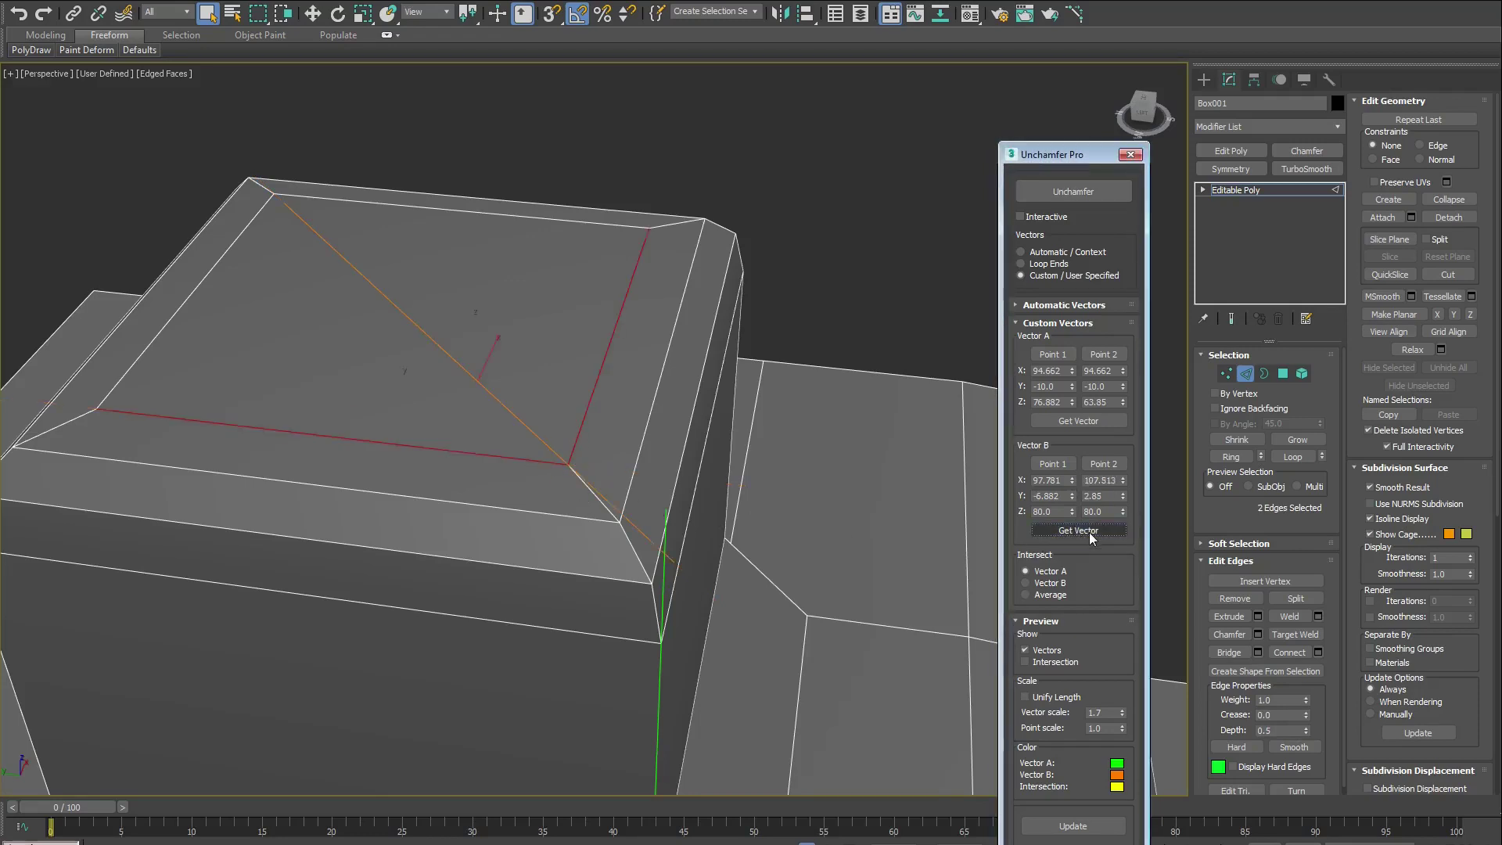
pyautogui.keyDown('alt'); pyautogui.moveTo(711, 552); pyautogui.dragTo(708, 551, button='middle'); pyautogui.keyUp('alt')
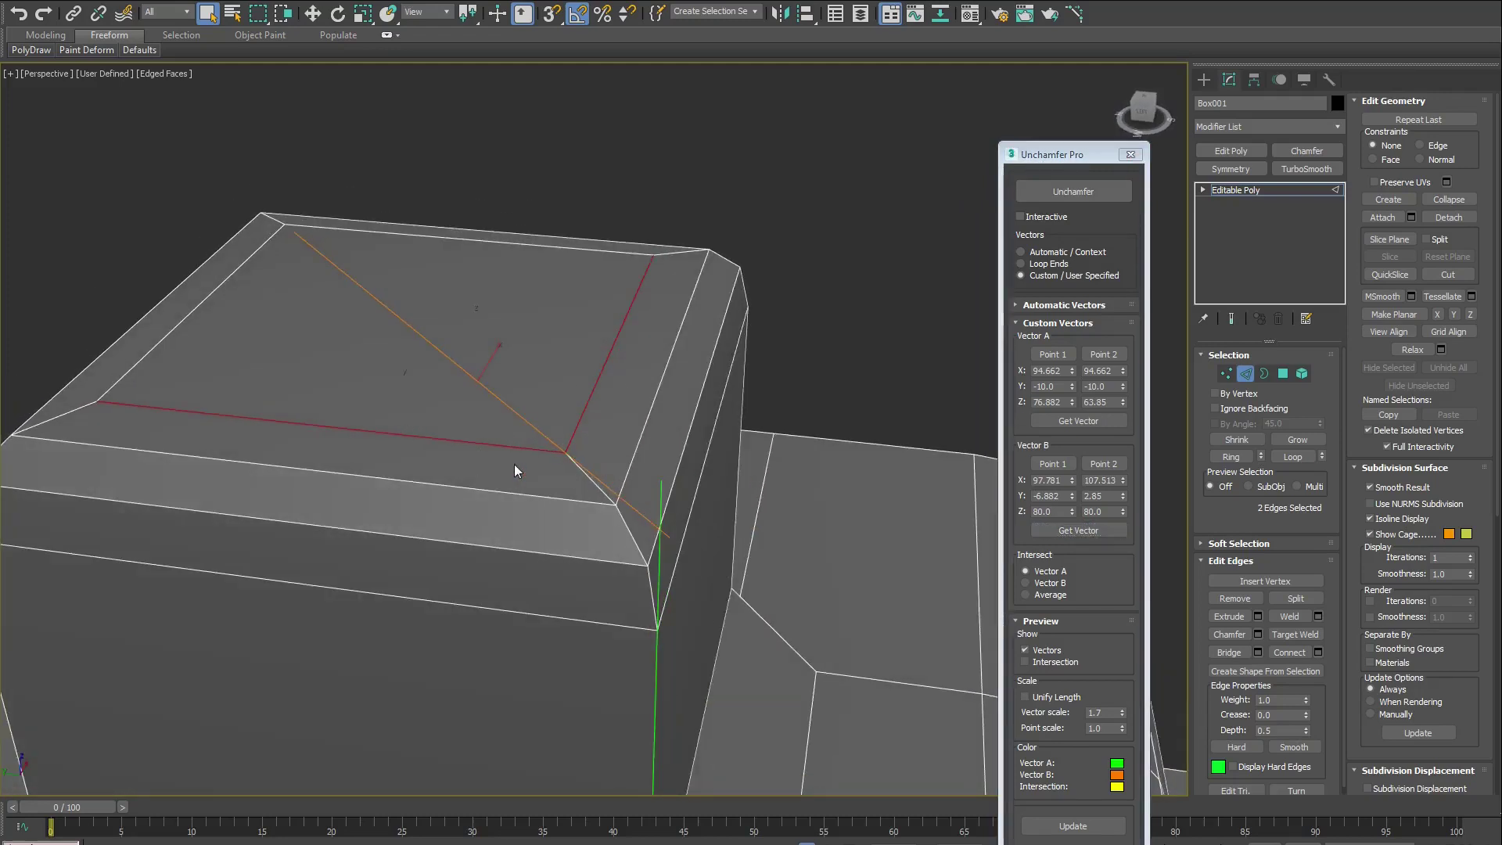
pyautogui.moveTo(663, 507)
pyautogui.keyDown('alt'); pyautogui.mouseDown(button='middle')
pyautogui.moveTo(646, 515)
pyautogui.moveTo(674, 518)
pyautogui.mouseUp(button='middle'); pyautogui.keyUp('alt')
# Try Unchamfer with the custom vectors on the three chamfer edges at the block's corner, and undo it
pyautogui.keyDown('alt'); pyautogui.moveTo(785, 674); pyautogui.dragTo(332, 269, button='middle'); pyautogui.keyUp('alt')
pyautogui.click(234, 248)
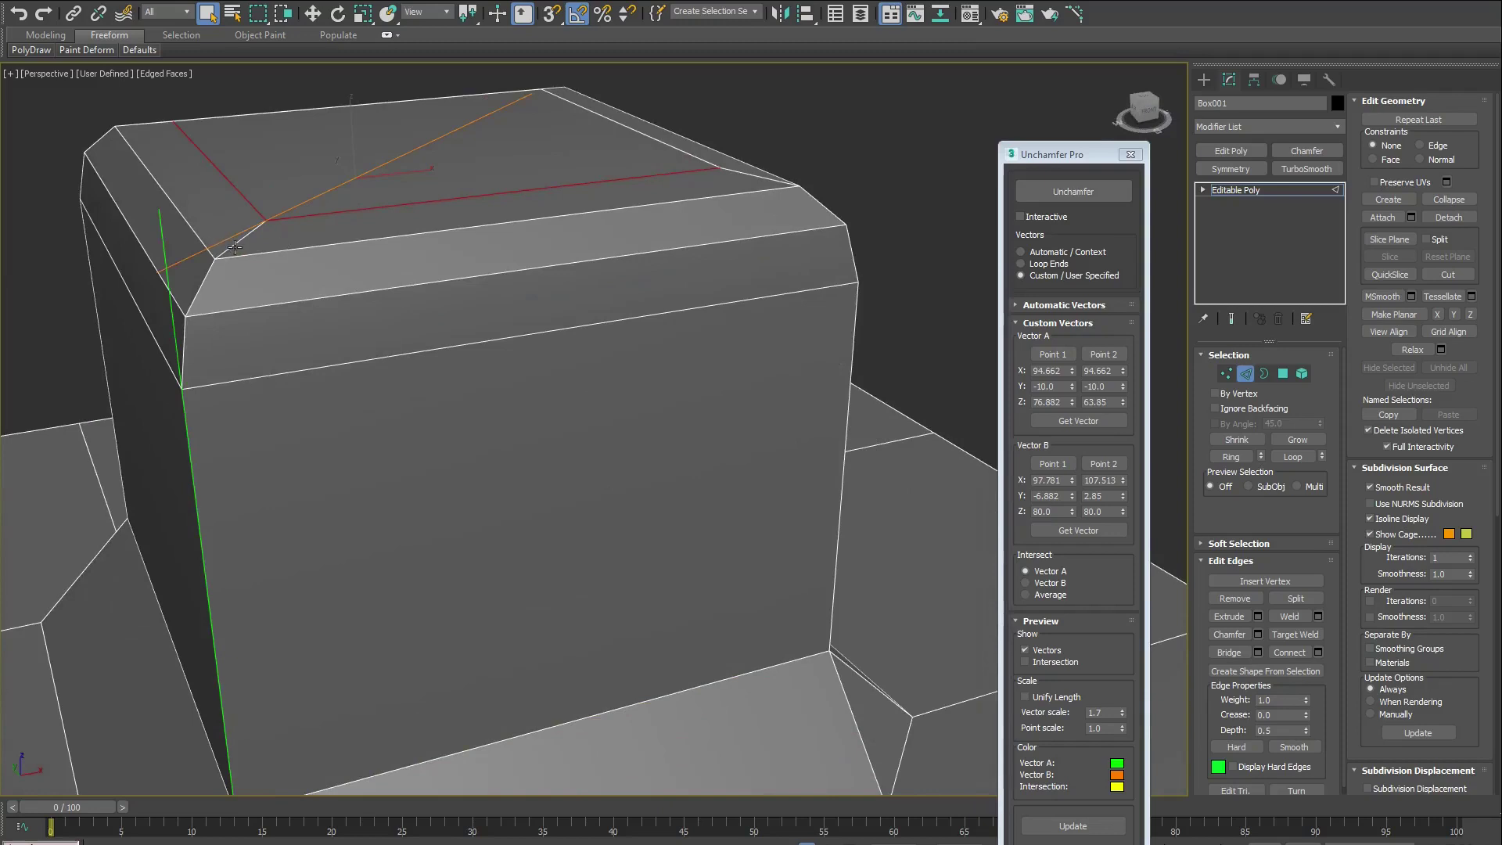
pyautogui.keyDown('ctrl'); pyautogui.click(202, 283); pyautogui.keyUp('ctrl')
pyautogui.keyDown('ctrl'); pyautogui.click(185, 336); pyautogui.keyUp('ctrl')
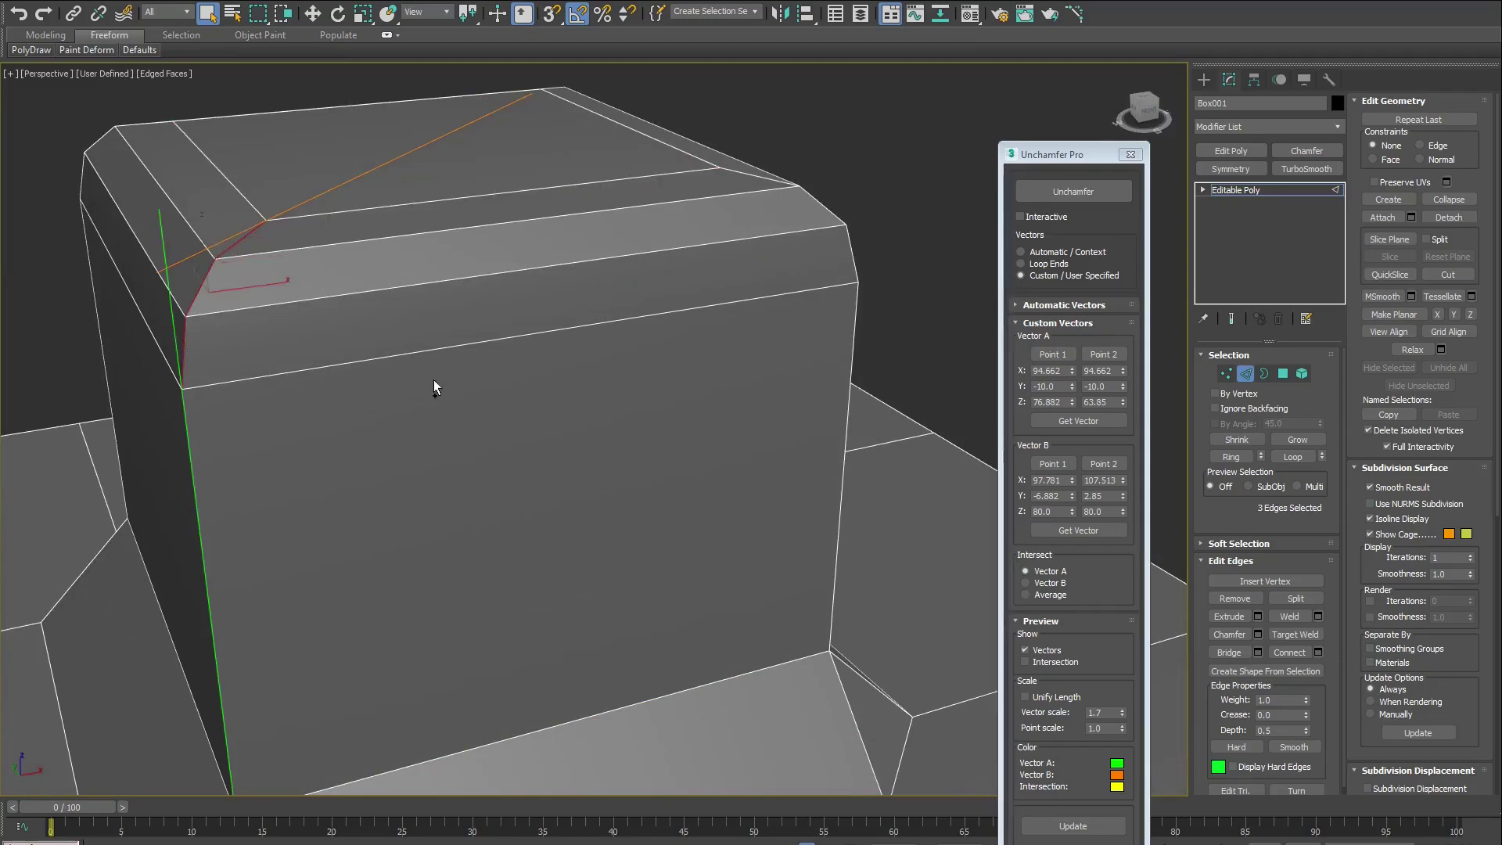
pyautogui.click(1077, 197)
pyautogui.moveTo(567, 302); pyautogui.dragTo(468, 452, button='middle')
pyautogui.hotkey('ctrl', 'z')
# Get custom Vector A from the short flat edge between the block's base chamfer and the start of the rounded ledge
pyautogui.moveTo(595, 588); pyautogui.dragTo(586, 461, button='middle')
pyautogui.scroll(-6, 586, 461)
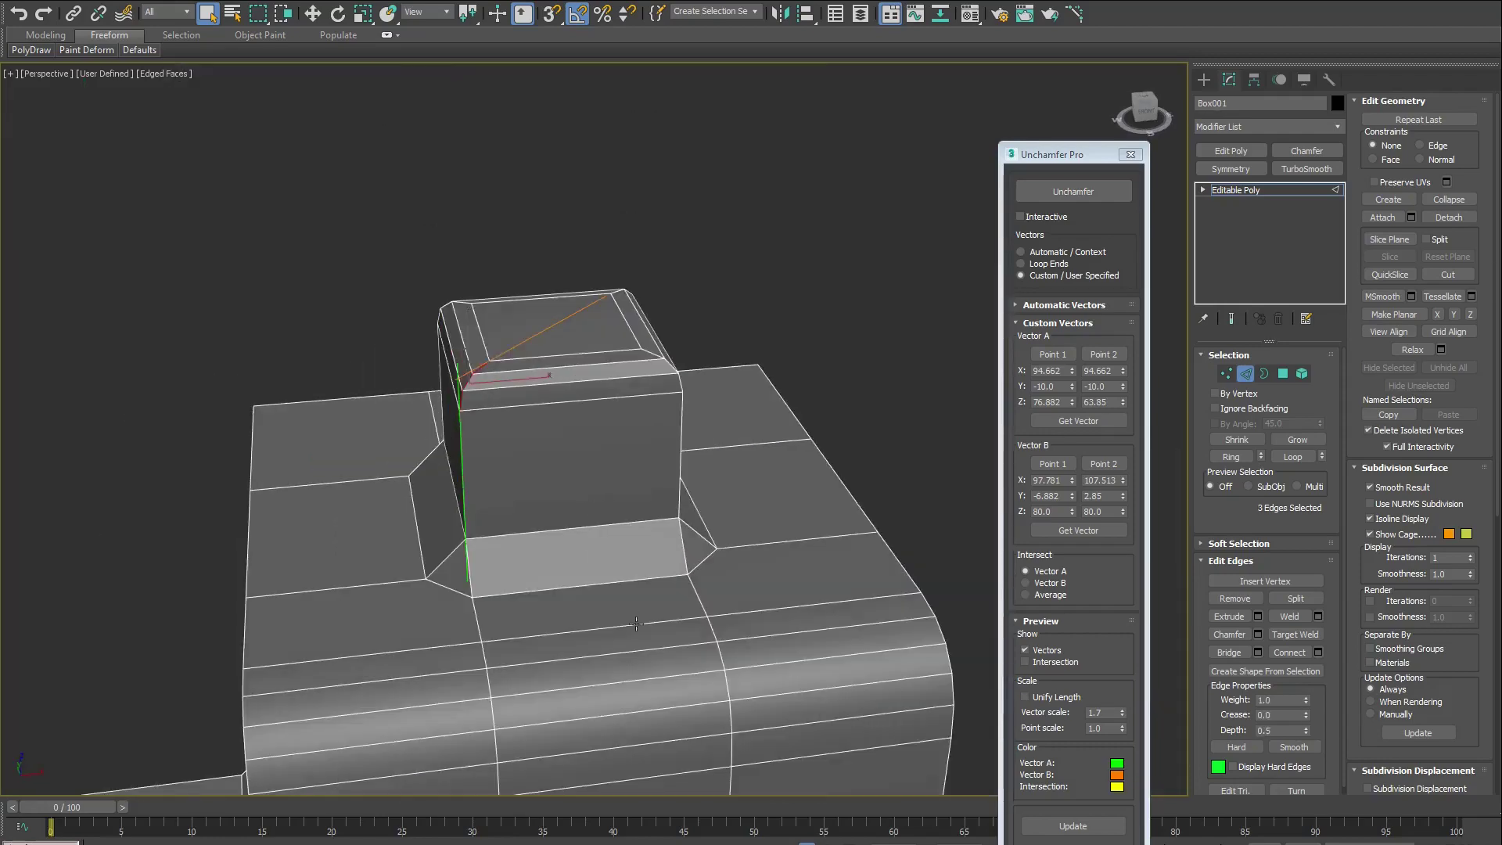
pyautogui.moveTo(631, 652); pyautogui.dragTo(689, 583, button='middle')
pyautogui.moveTo(689, 583); pyautogui.dragTo(728, 513, button='middle')
pyautogui.scroll(4, 727, 513)
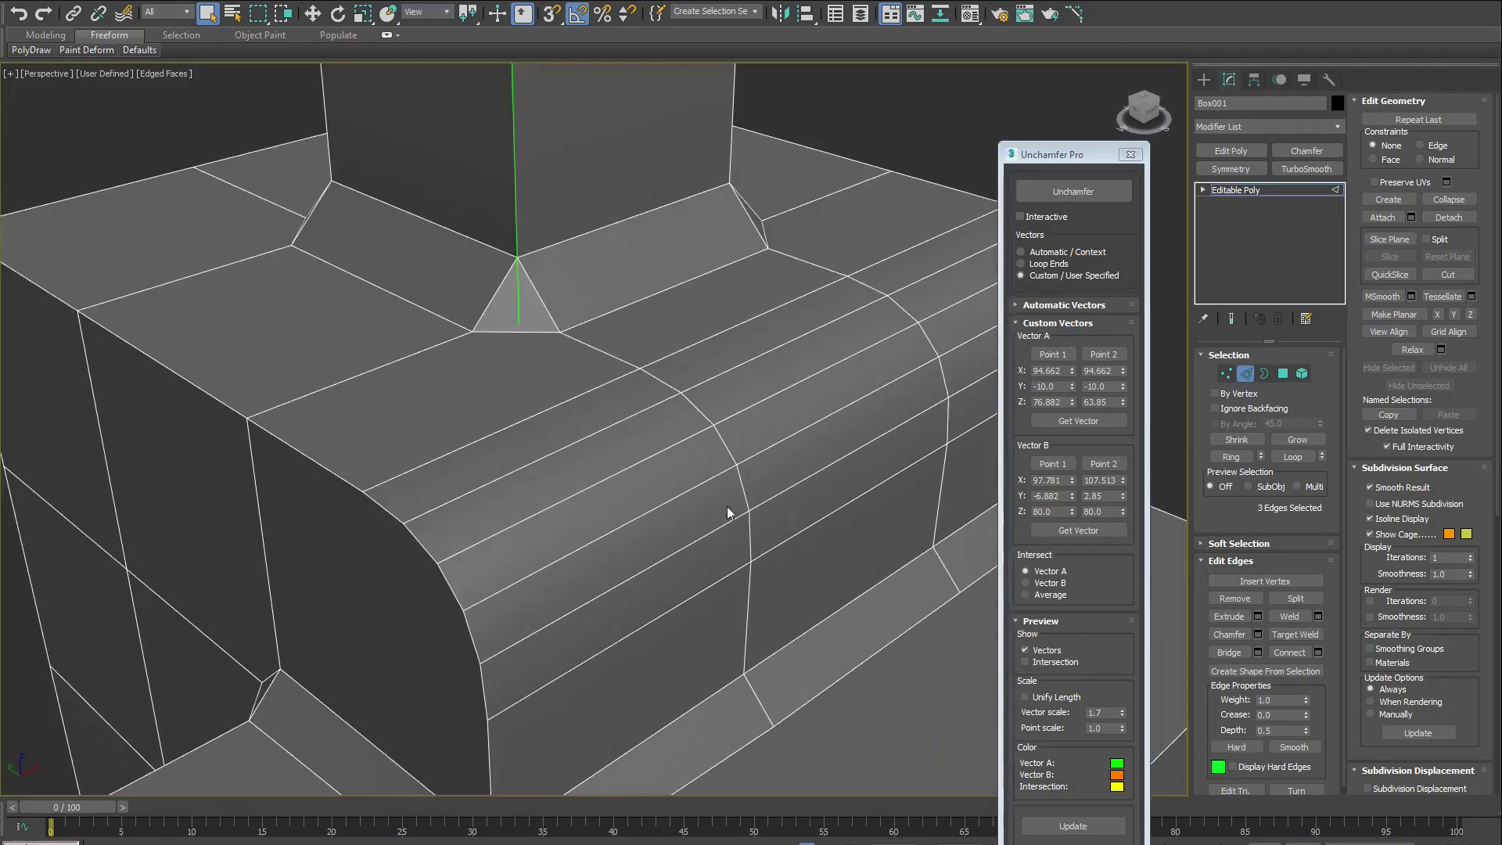
pyautogui.click(670, 388)
pyautogui.moveTo(699, 419); pyautogui.dragTo(692, 468, button='middle')
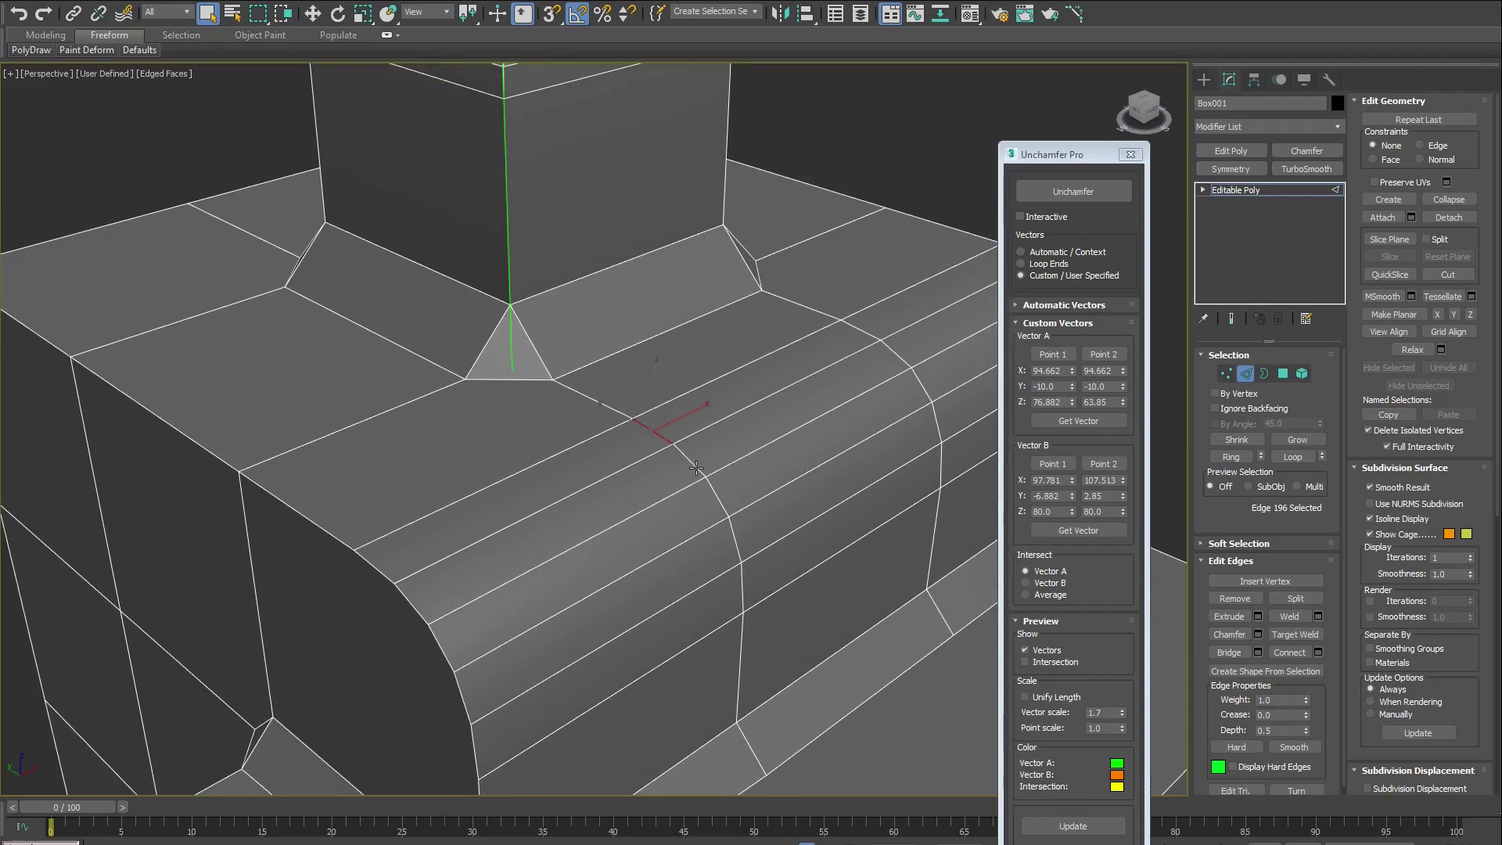
pyautogui.click(620, 415)
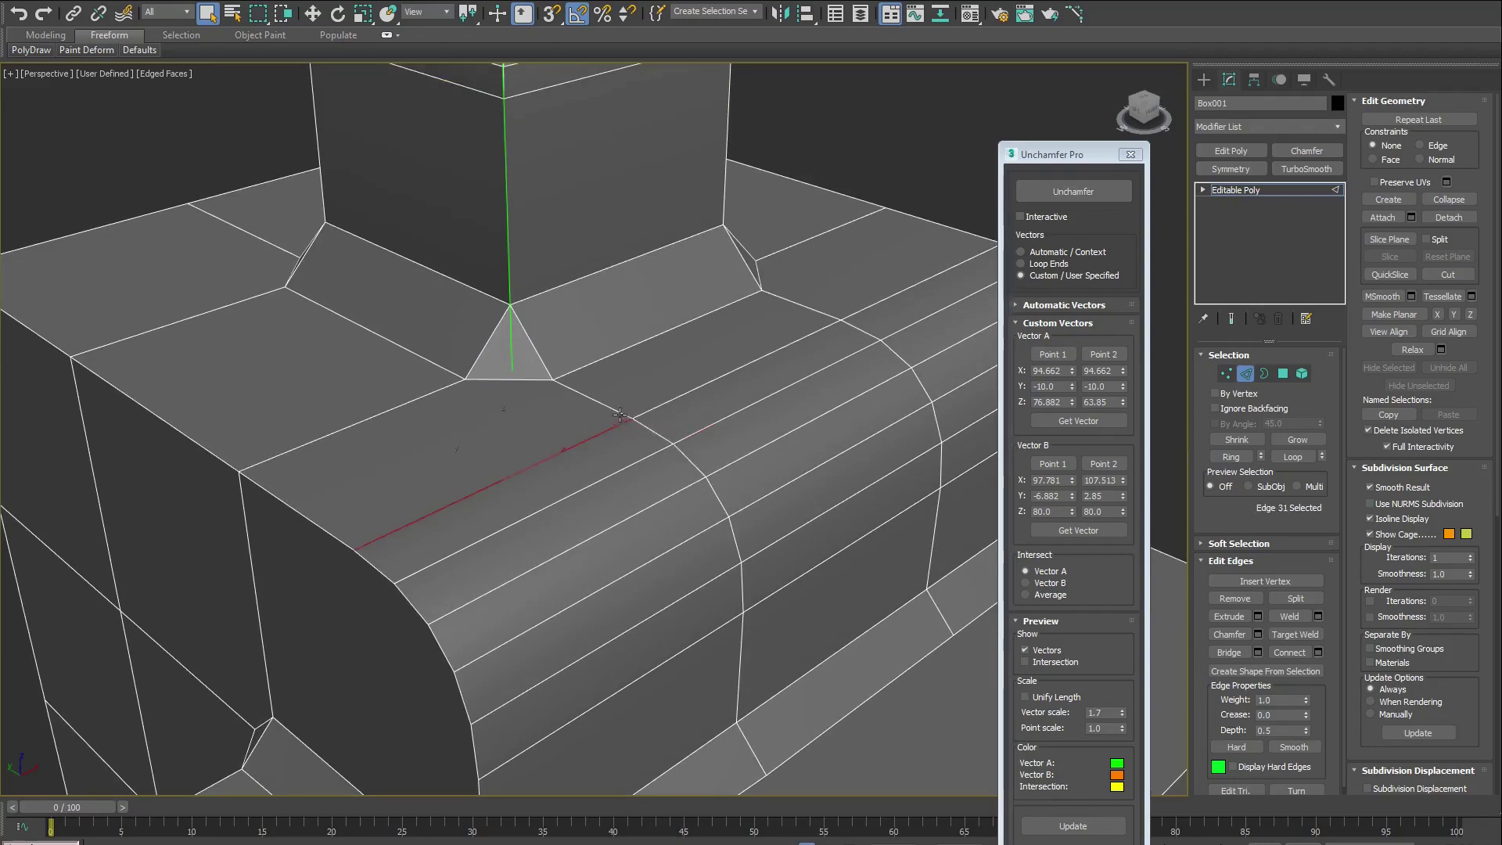
pyautogui.click(612, 409)
pyautogui.moveTo(643, 446); pyautogui.dragTo(612, 473, button='middle')
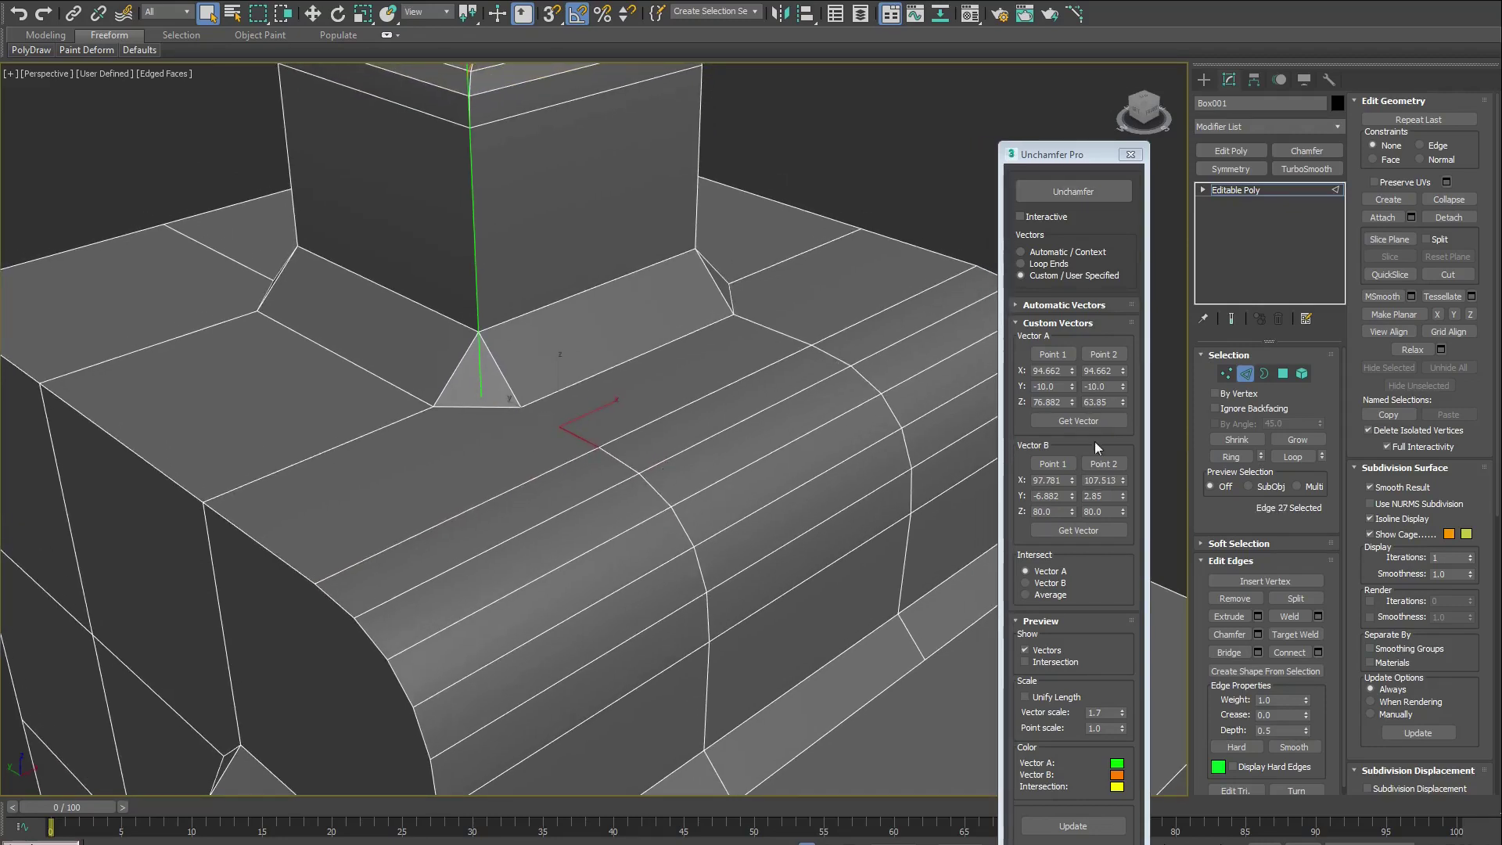
pyautogui.click(1083, 422)
# Get custom Vector B from the vertical edge below the ledge's rounding on the neighbouring loop, and set the vector scale to 6.5
pyautogui.moveTo(899, 512); pyautogui.dragTo(835, 526, button='middle')
pyautogui.click(844, 540)
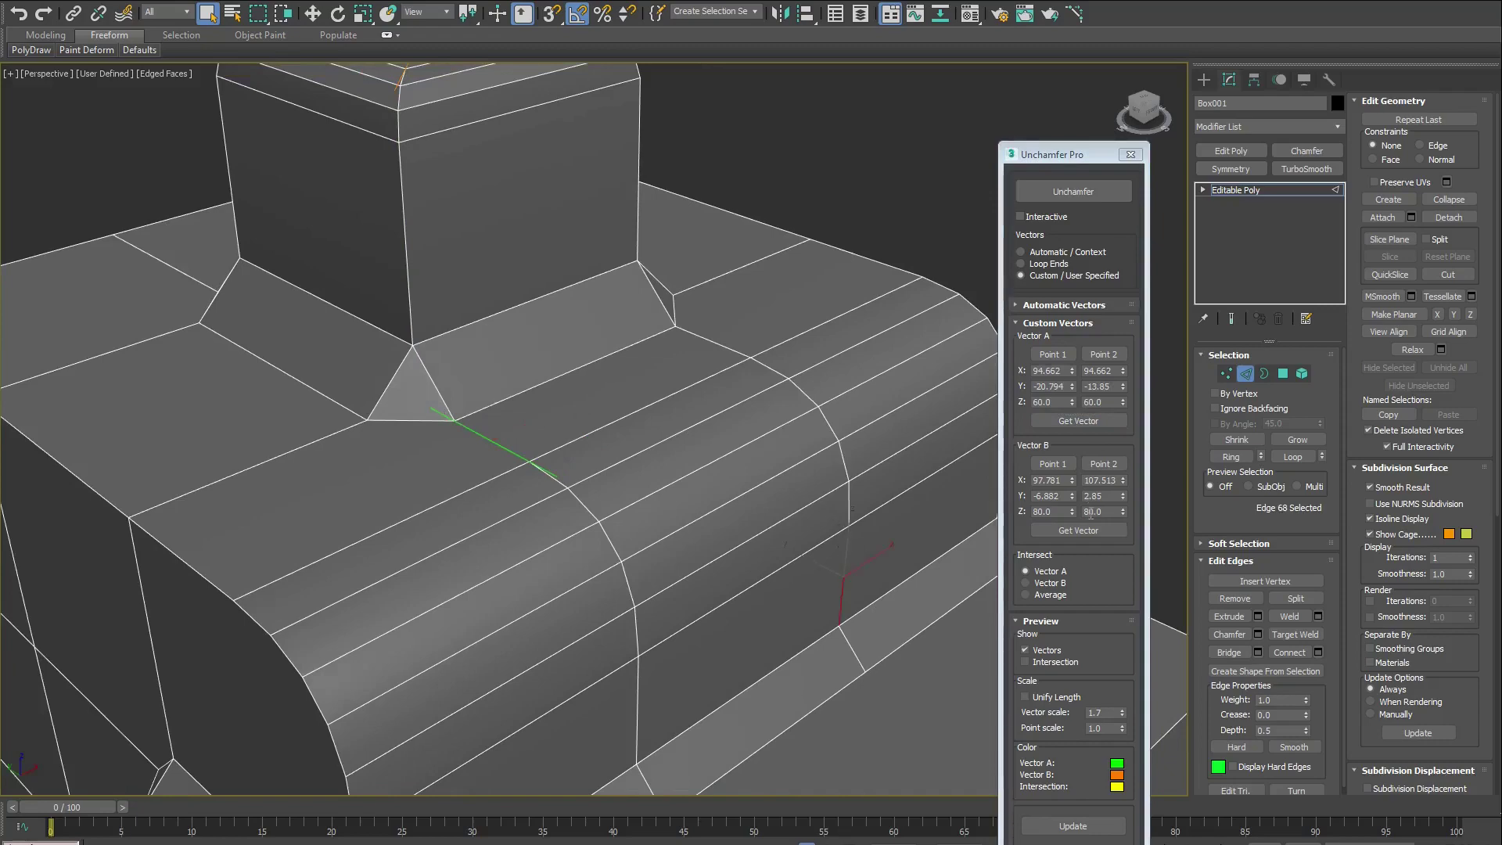
pyautogui.click(1077, 530)
pyautogui.moveTo(1121, 714); pyautogui.dragTo(1122, 680)
pyautogui.keyDown('alt'); pyautogui.moveTo(923, 615); pyautogui.dragTo(719, 574, button='middle'); pyautogui.keyUp('alt')
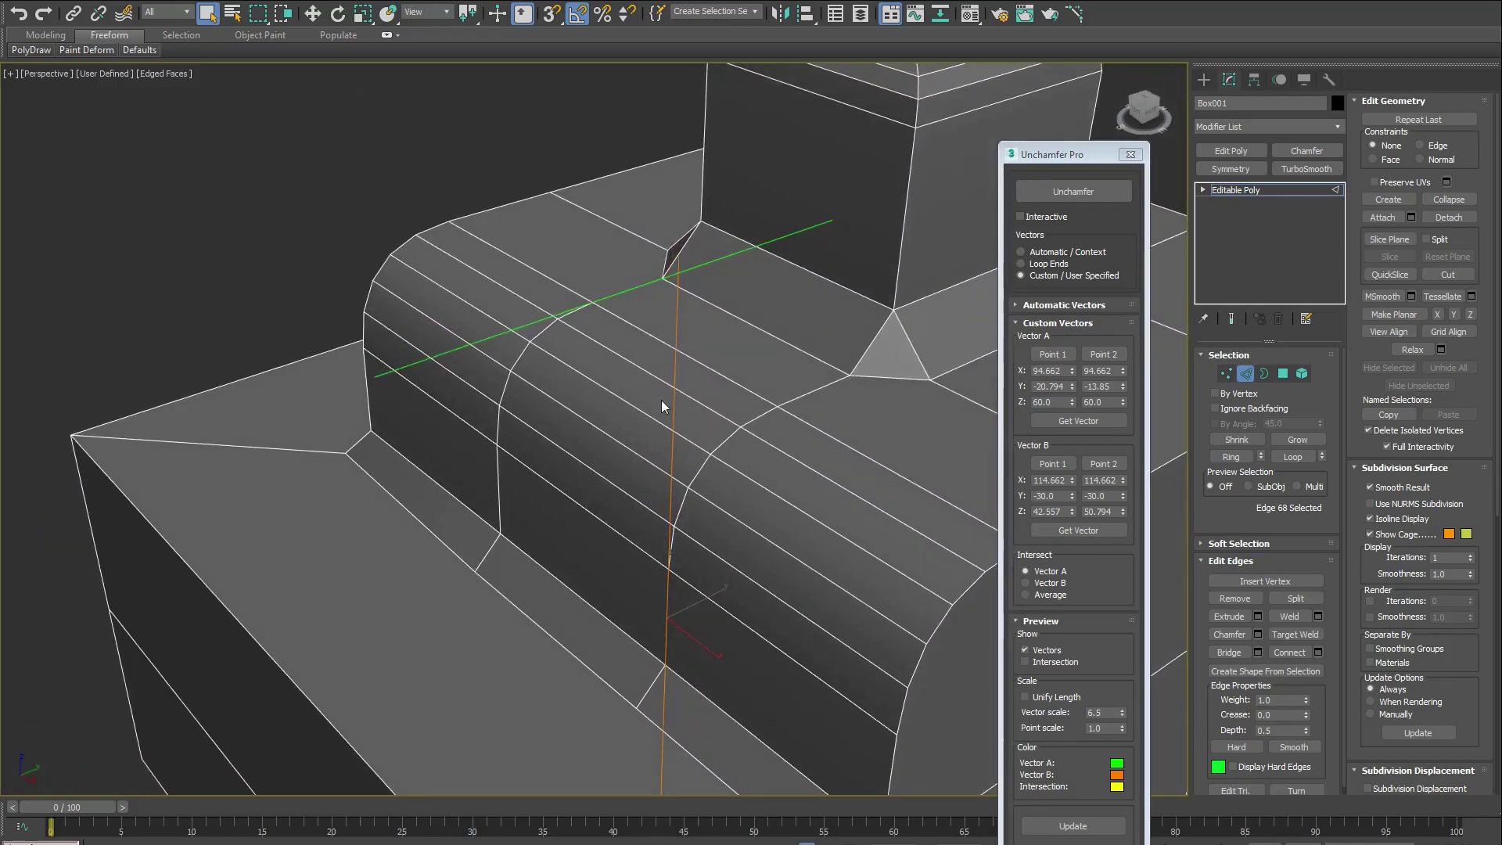
# Show the intersection point in the preview, examine it on Vector A, and set the intersection to Vector B
pyautogui.keyDown('alt'); pyautogui.moveTo(660, 400); pyautogui.dragTo(687, 456, button='middle'); pyautogui.keyUp('alt')
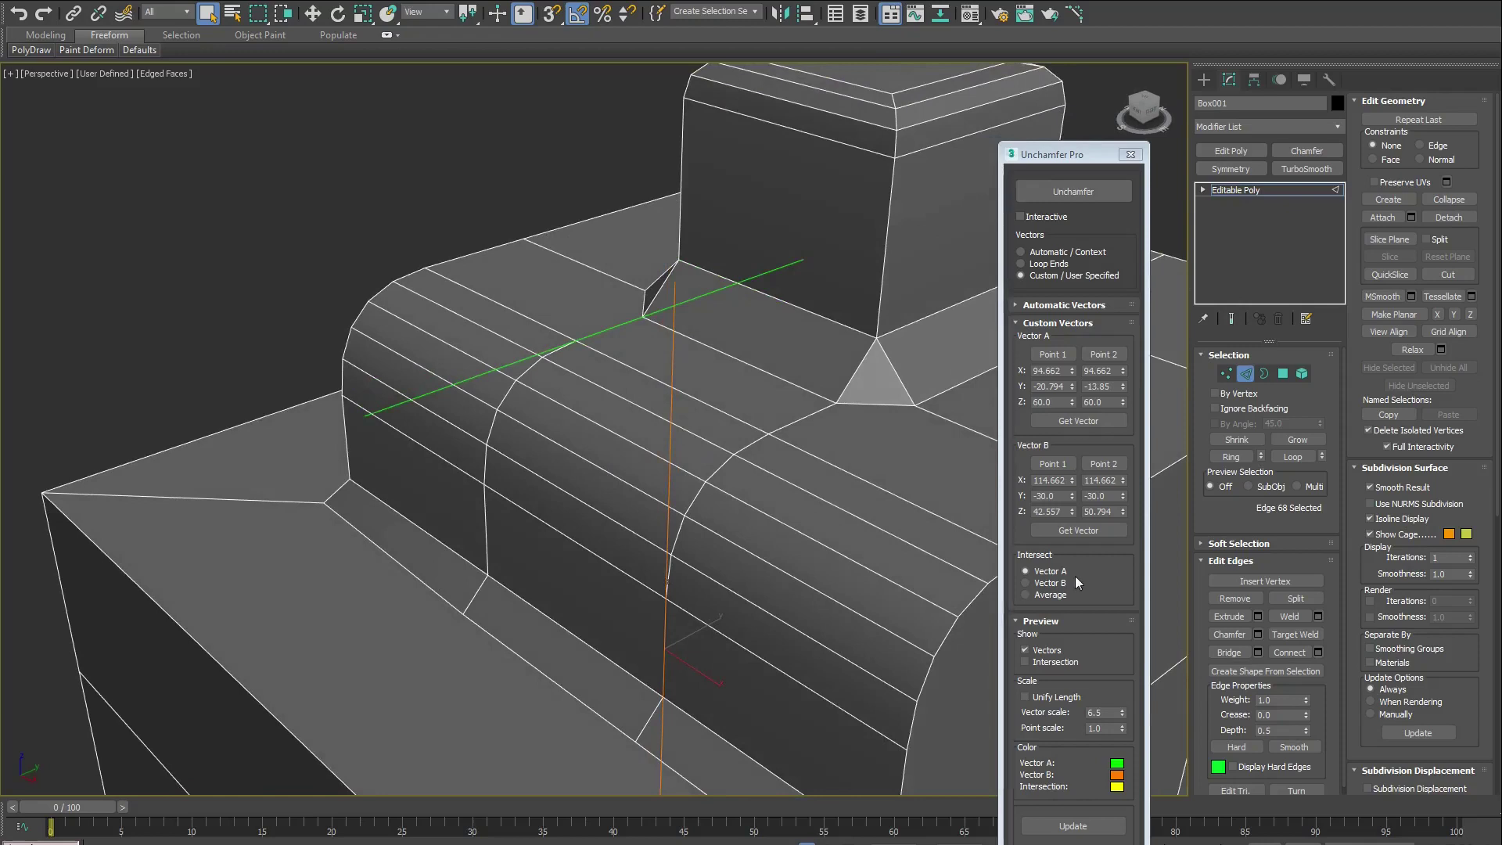
pyautogui.click(1025, 661)
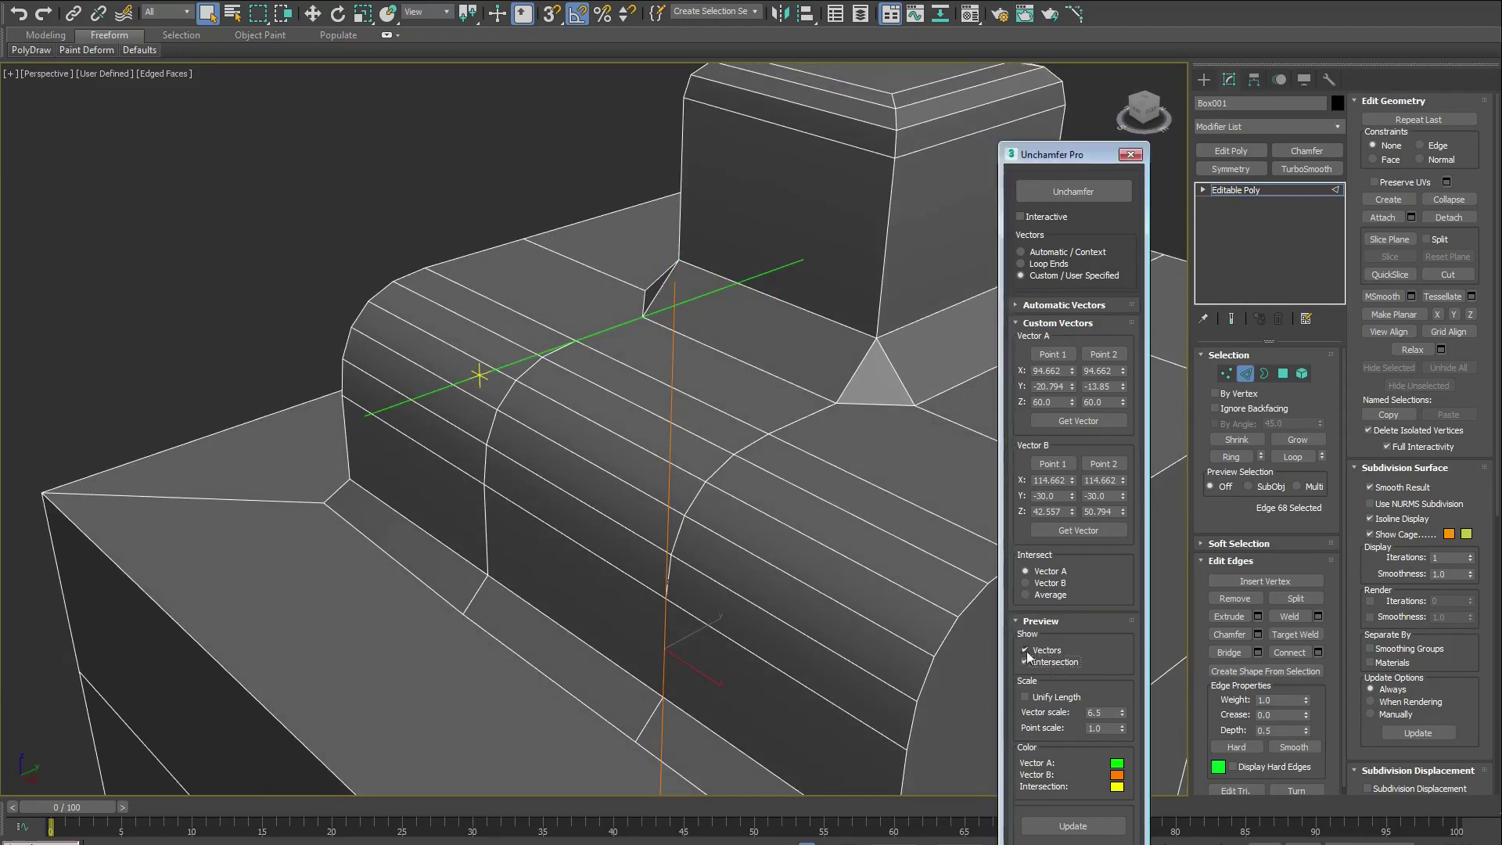
pyautogui.keyDown('alt'); pyautogui.moveTo(693, 513); pyautogui.dragTo(728, 503, button='middle'); pyautogui.keyUp('alt')
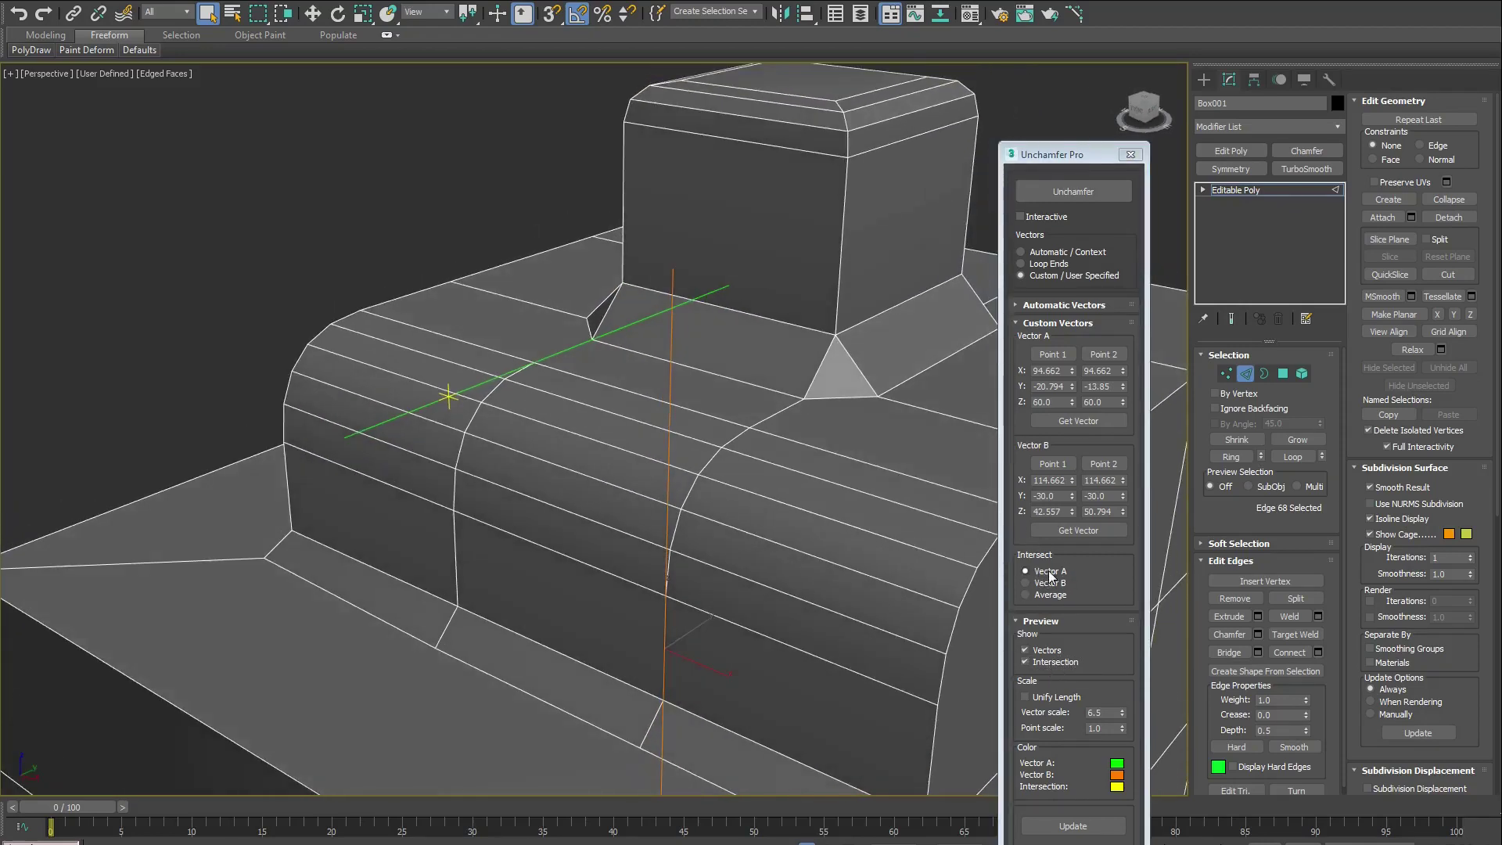
pyautogui.keyDown('alt'); pyautogui.moveTo(627, 414); pyautogui.dragTo(608, 423, button='middle'); pyautogui.keyUp('alt')
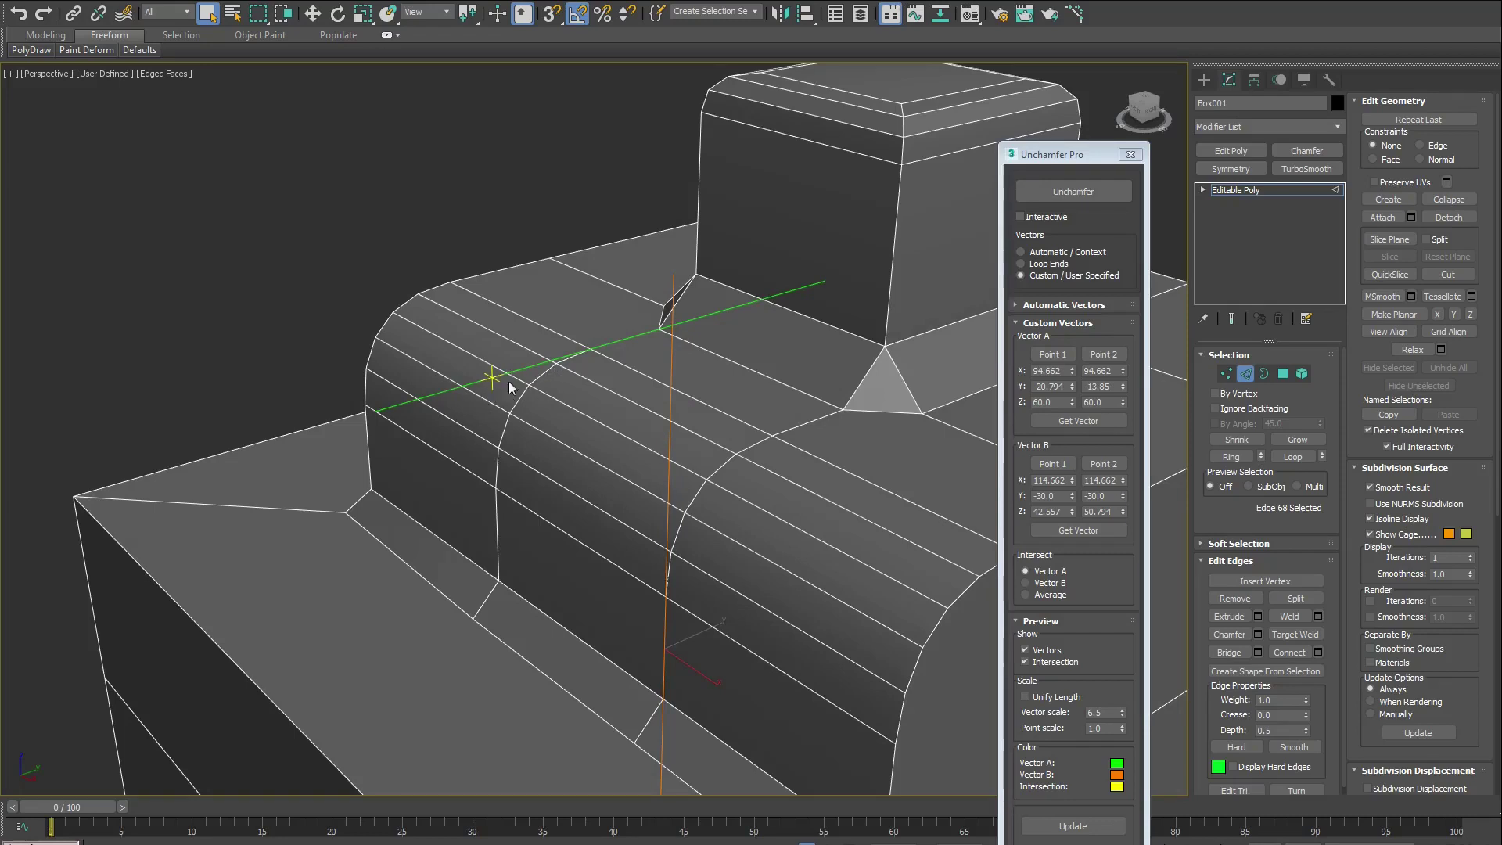
pyautogui.click(1025, 582)
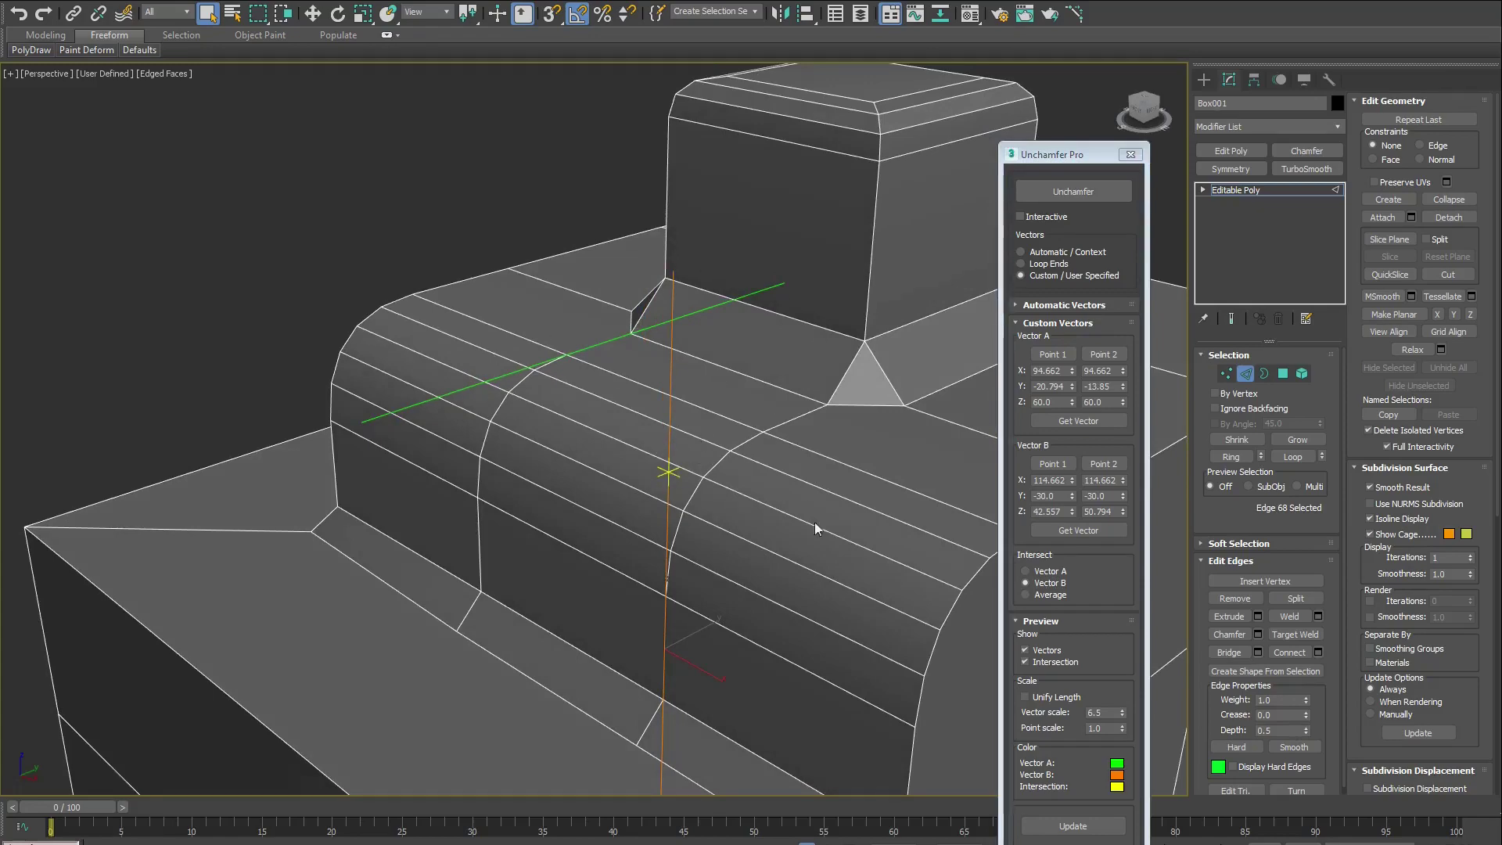
# Try Unchamfer on the five edges of the ledge's rounding above Vector B, with the intersection set to Average, and undo it
pyautogui.click(1055, 596)
pyautogui.moveTo(643, 434)
pyautogui.keyDown('alt'); pyautogui.mouseDown(button='middle')
pyautogui.moveTo(782, 429)
pyautogui.moveTo(570, 426)
pyautogui.mouseUp(button='middle'); pyautogui.keyUp('alt')
pyautogui.click(765, 451)
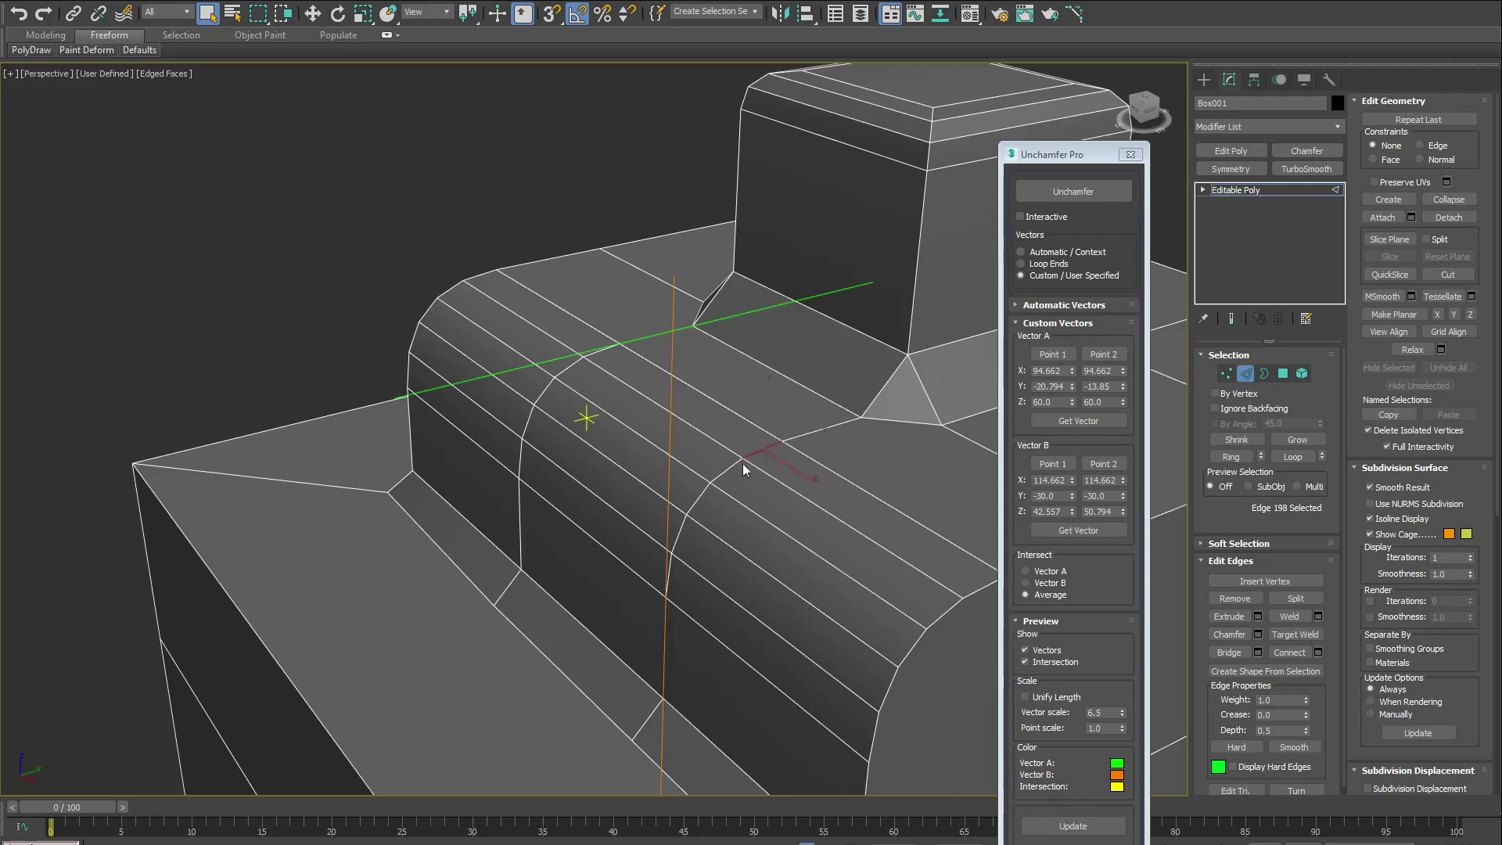
pyautogui.keyDown('ctrl'); pyautogui.click(727, 473); pyautogui.keyUp('ctrl')
pyautogui.keyDown('ctrl'); pyautogui.click(700, 496); pyautogui.keyUp('ctrl')
pyautogui.keyDown('ctrl'); pyautogui.click(680, 528); pyautogui.keyUp('ctrl')
pyautogui.keyDown('ctrl'); pyautogui.click(668, 567); pyautogui.keyUp('ctrl')
pyautogui.click(1058, 199)
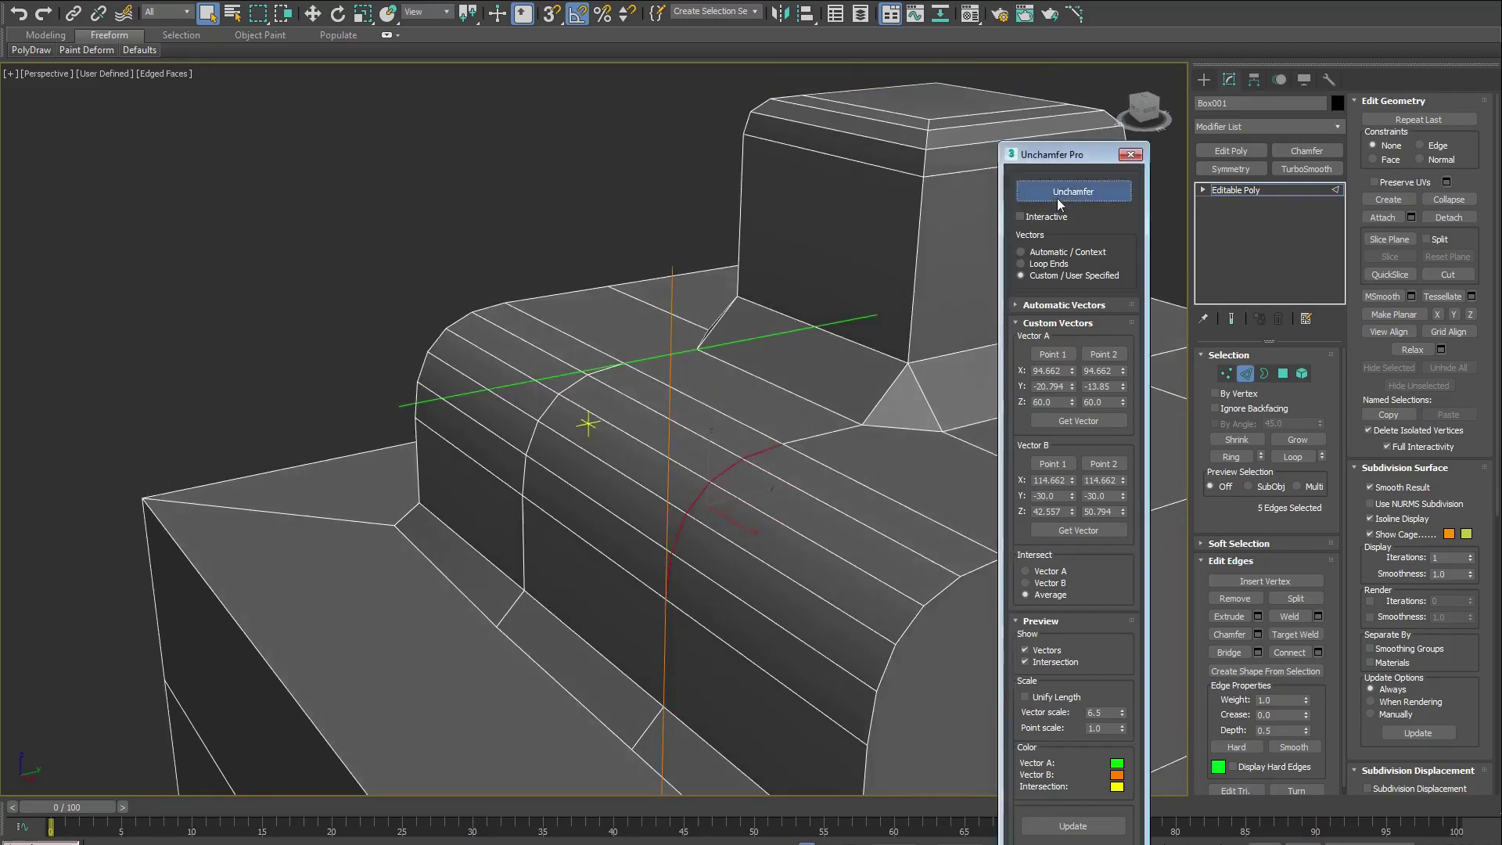
pyautogui.keyDown('alt'); pyautogui.moveTo(671, 454); pyautogui.dragTo(695, 430, button='middle'); pyautogui.keyUp('alt')
pyautogui.hotkey('ctrl', 'z')
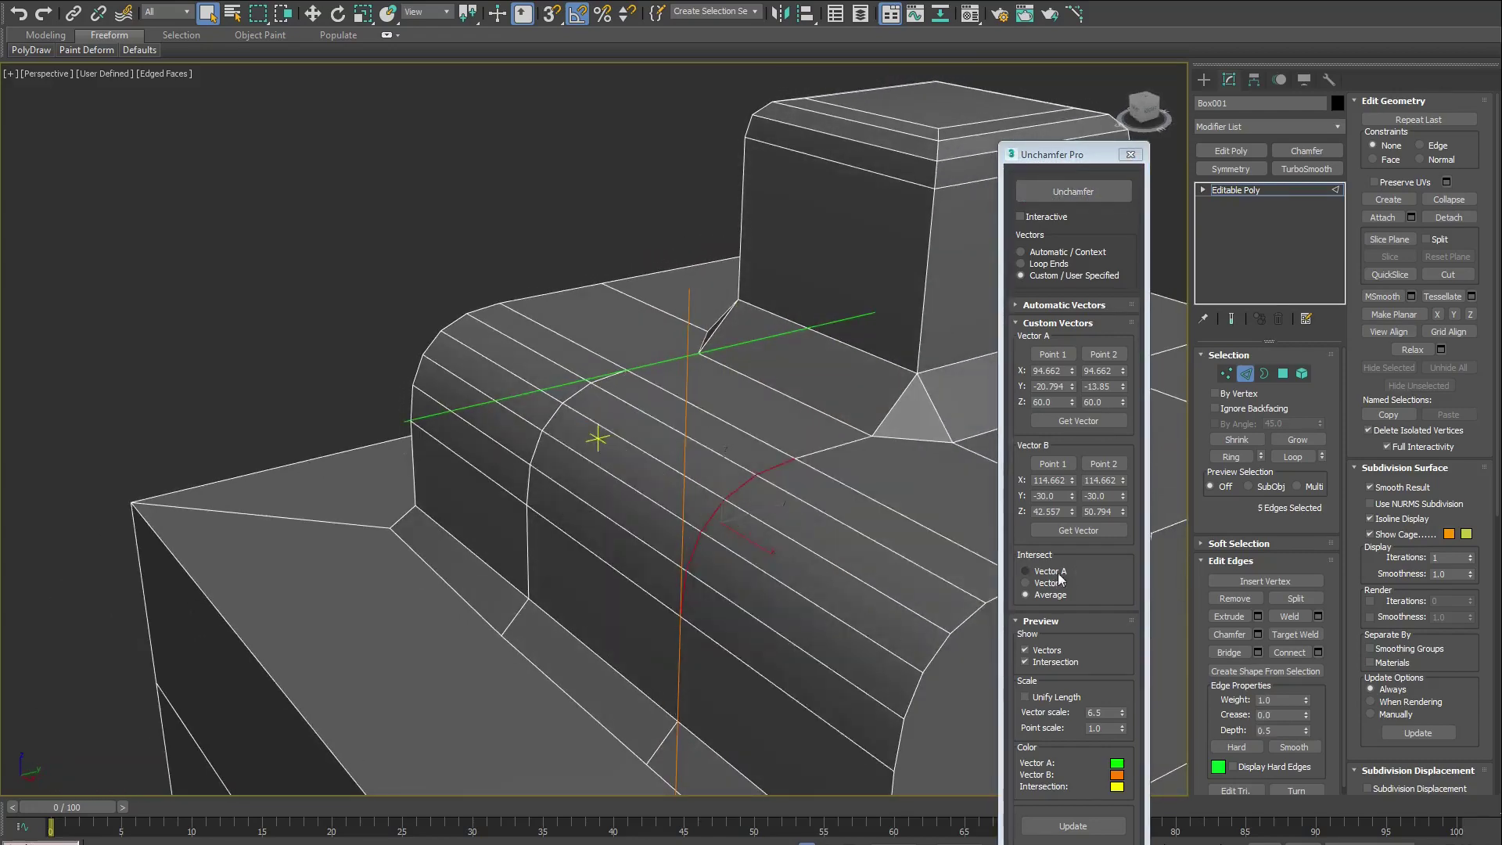
# Try Unchamfer on the same five rounding edges with the intersection set to Vector A, and undo it
pyautogui.click(1059, 574)
pyautogui.click(1086, 199)
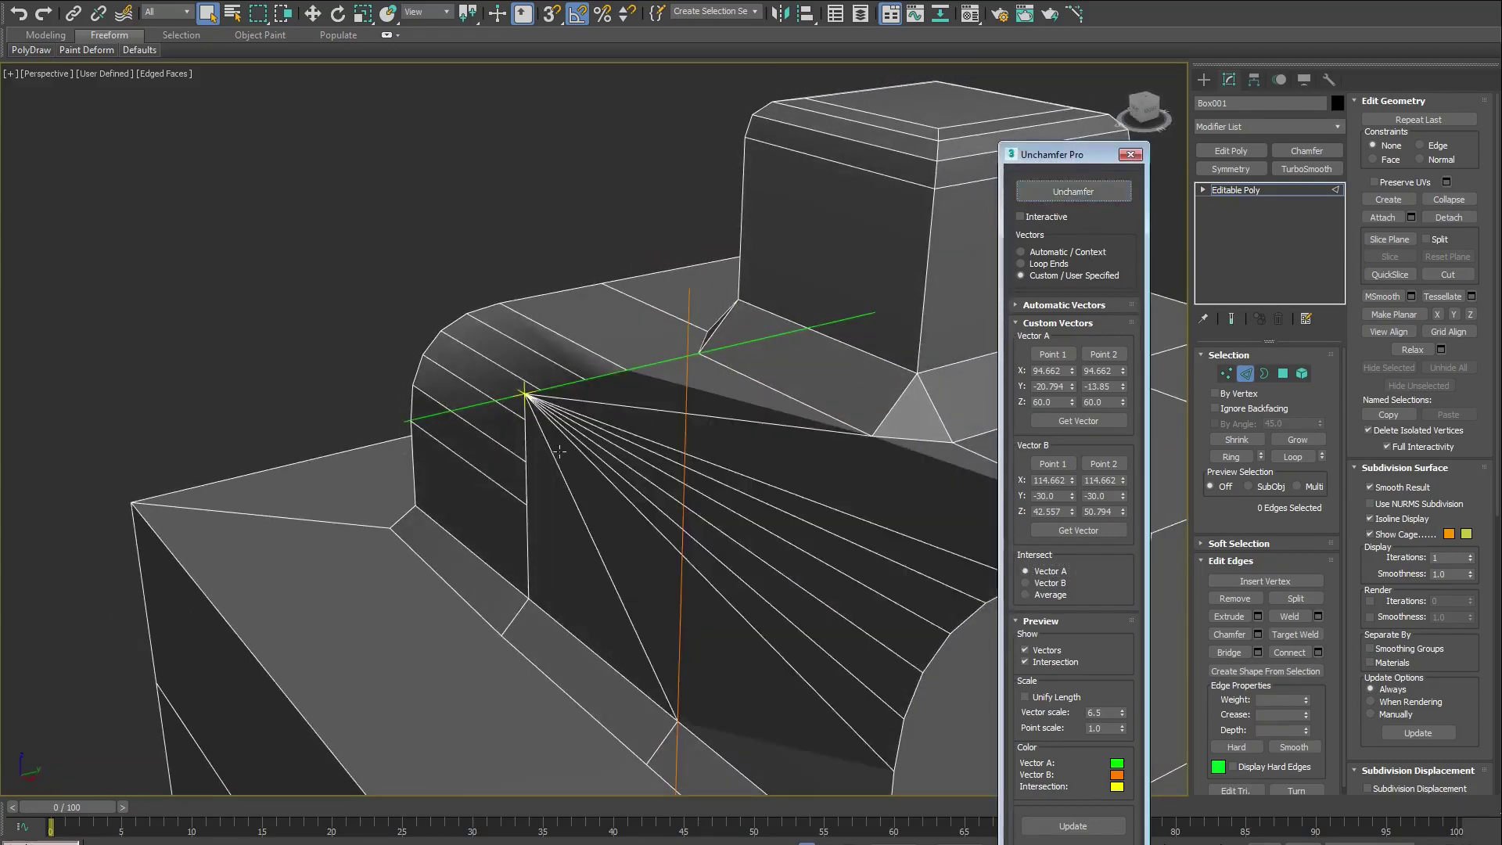
pyautogui.keyDown('alt'); pyautogui.moveTo(539, 434); pyautogui.dragTo(601, 454, button='middle'); pyautogui.keyUp('alt')
pyautogui.hotkey('ctrl', 'z')
pyautogui.hotkey('shift', 'z')
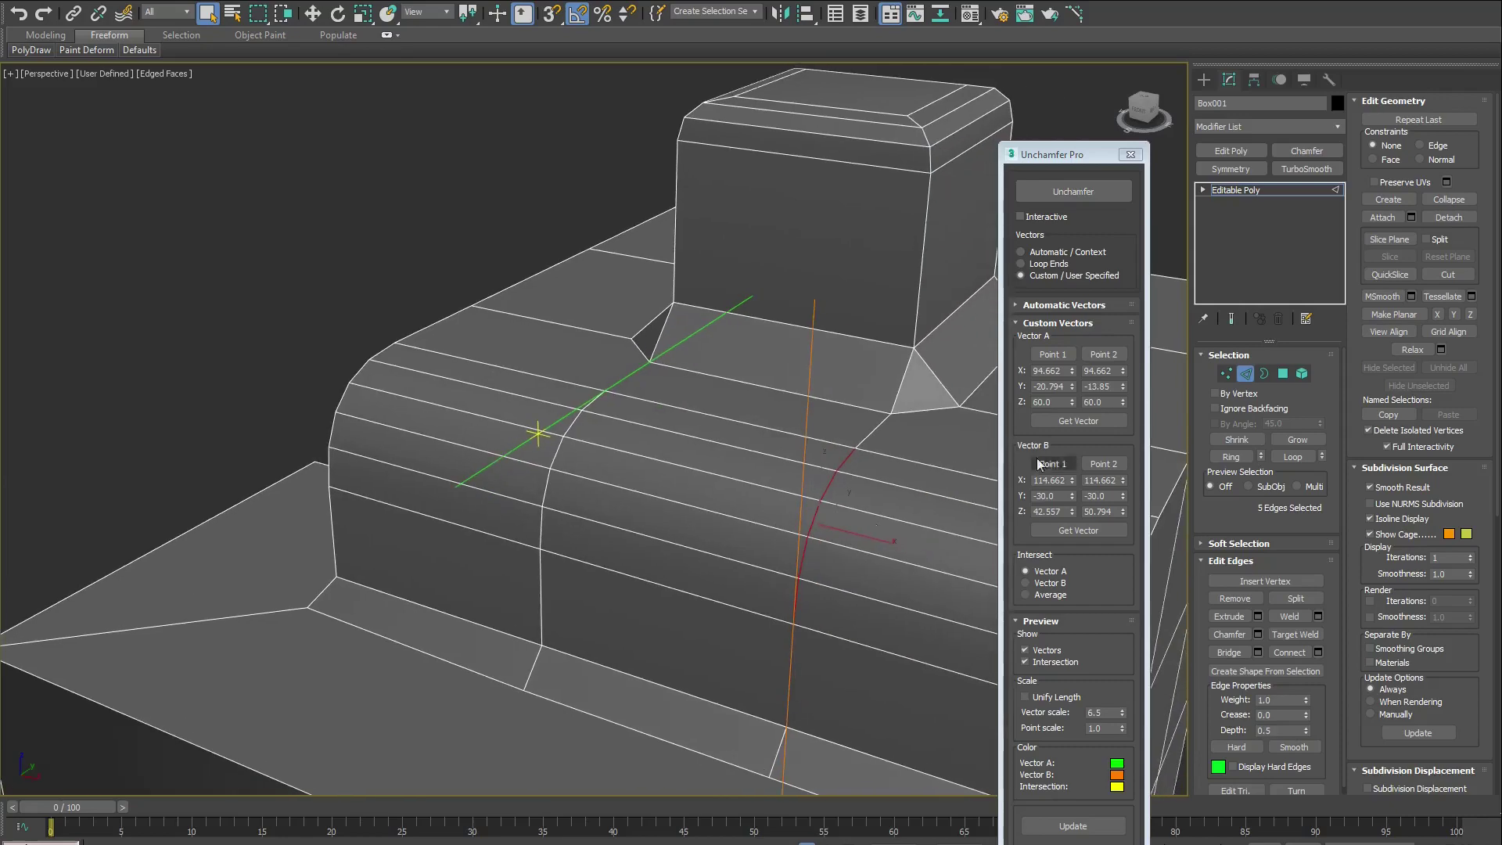
# Try Unchamfer on the same five rounding edges with the intersection set to Vector B, and undo it
pyautogui.click(1048, 583)
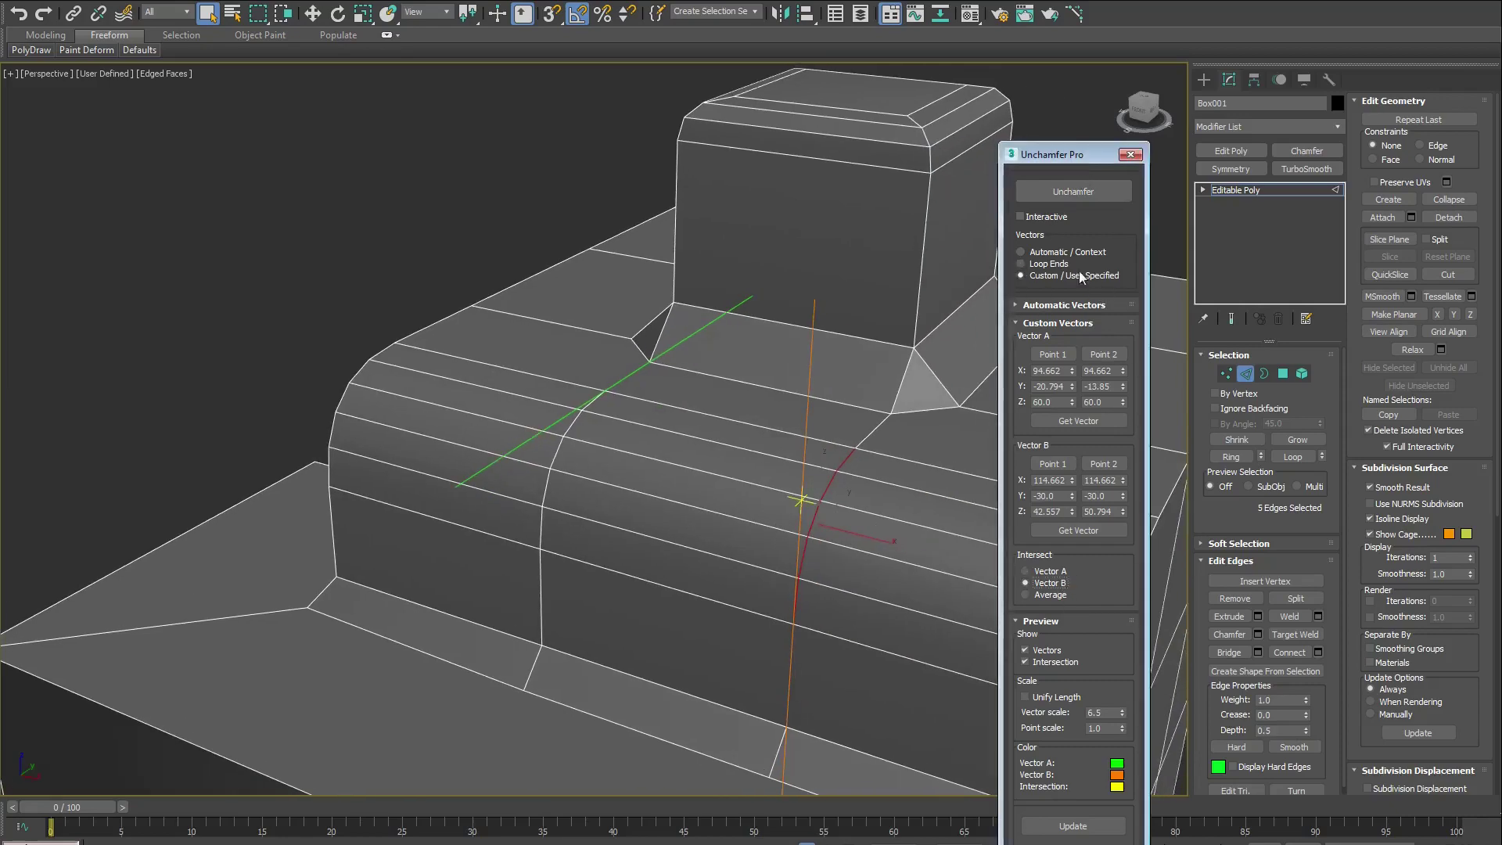
pyautogui.click(1073, 190)
pyautogui.keyDown('alt'); pyautogui.moveTo(880, 480); pyautogui.dragTo(887, 571, button='middle'); pyautogui.keyUp('alt')
pyautogui.hotkey('ctrl', 'z')
pyautogui.moveTo(847, 647); pyautogui.dragTo(854, 580, button='middle')
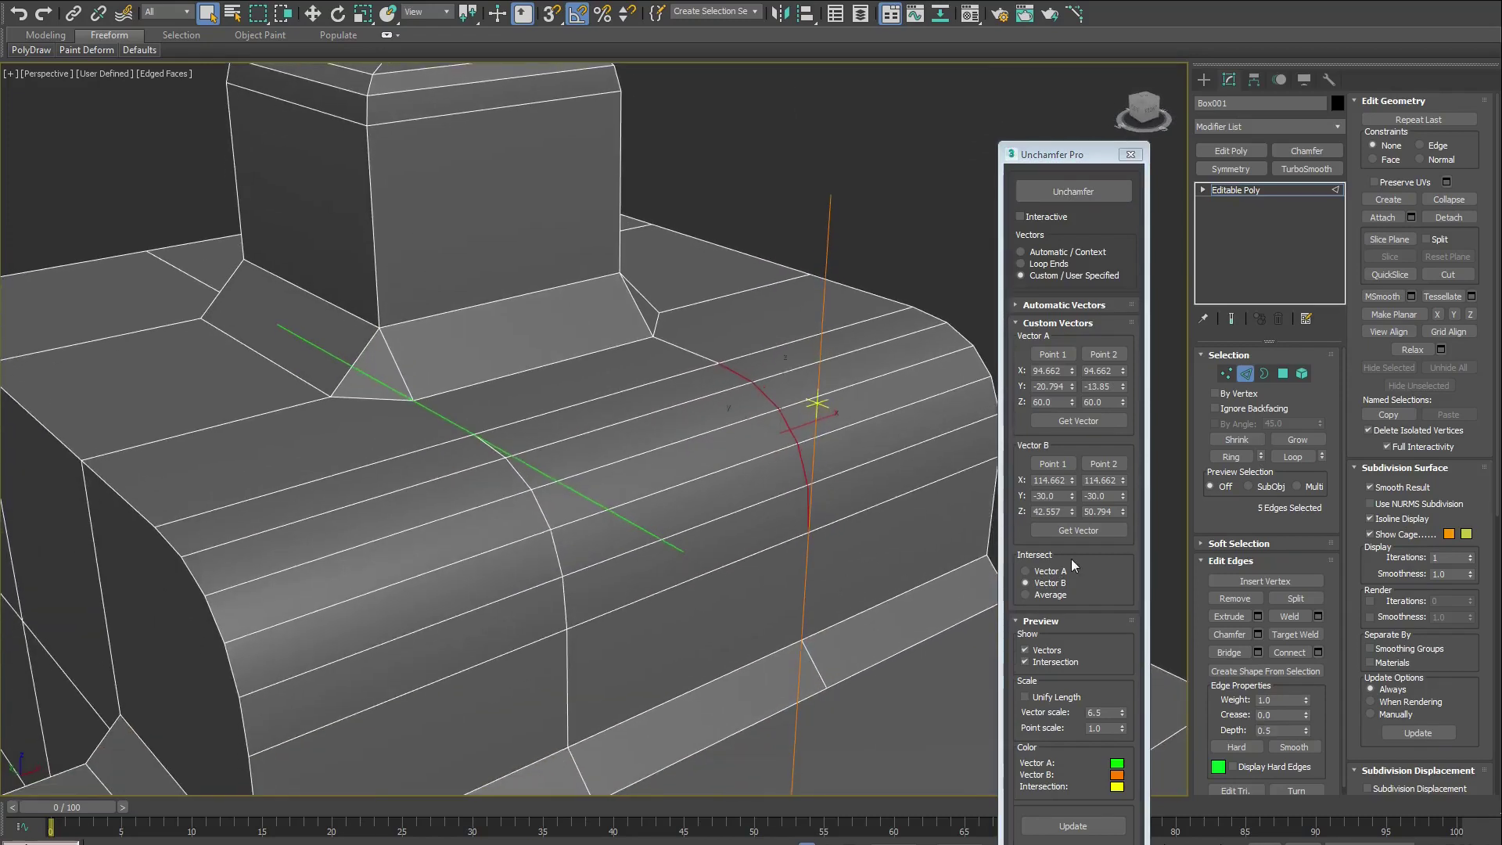
# Collapse the Custom Vectors settings
pyautogui.click(1060, 324)
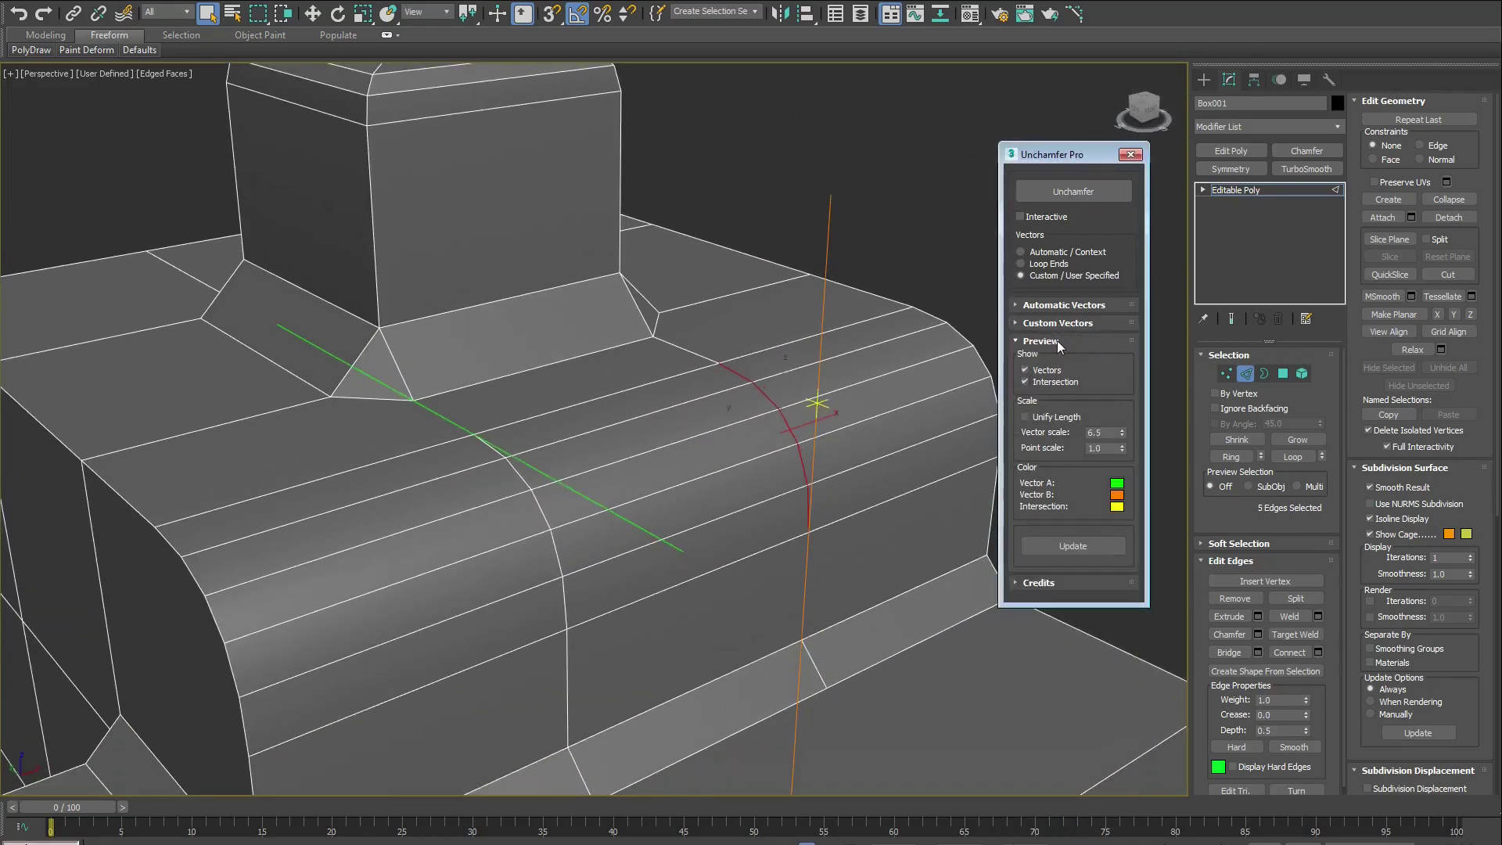